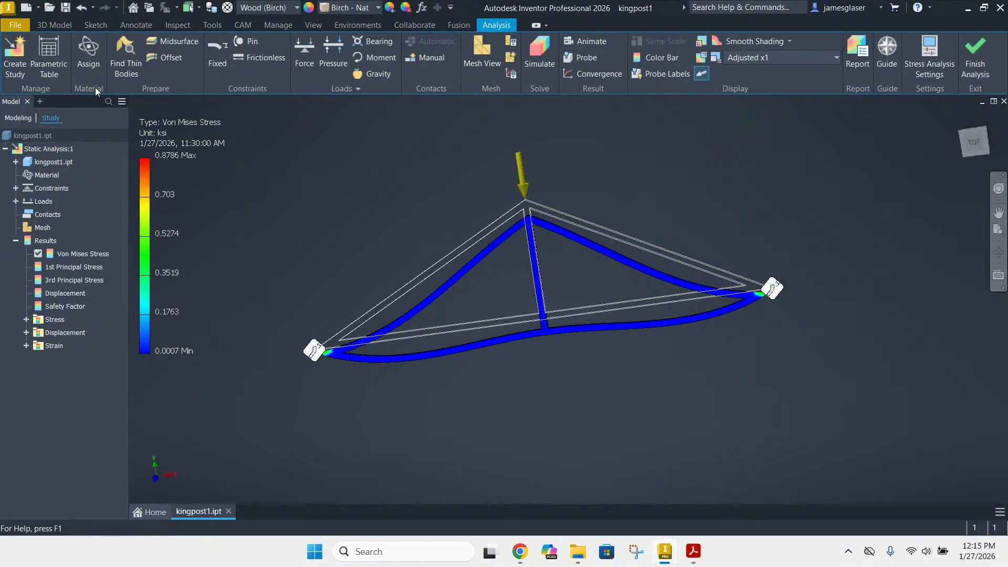
Switch to File Explorer and check the contents of the Residential roof truss exploration folder under Unit 2 - structures
{"action": "left_click", "coordinate": [17, 118]}
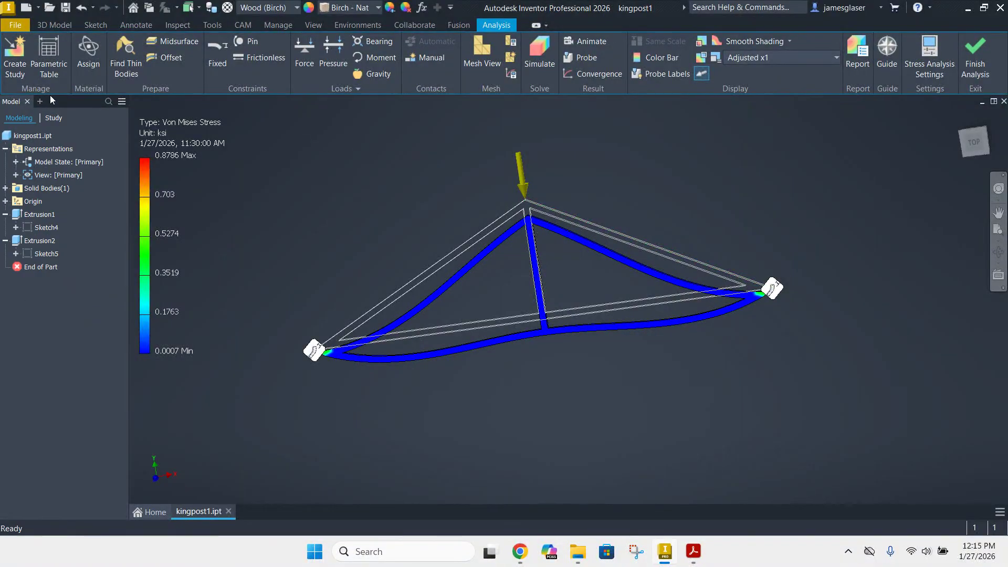
{"action": "left_click", "coordinate": [55, 26]}
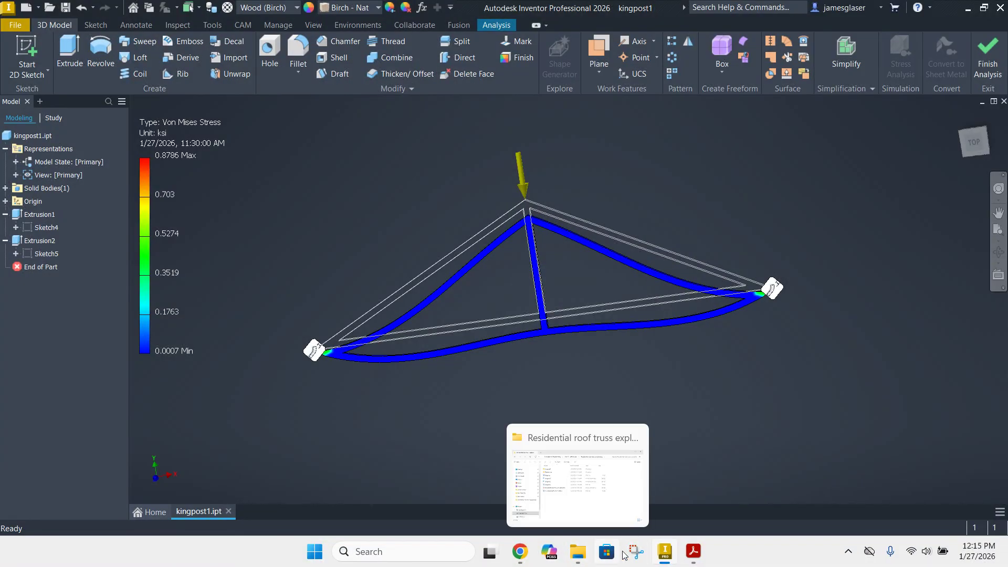
{"action": "left_click", "coordinate": [579, 553]}
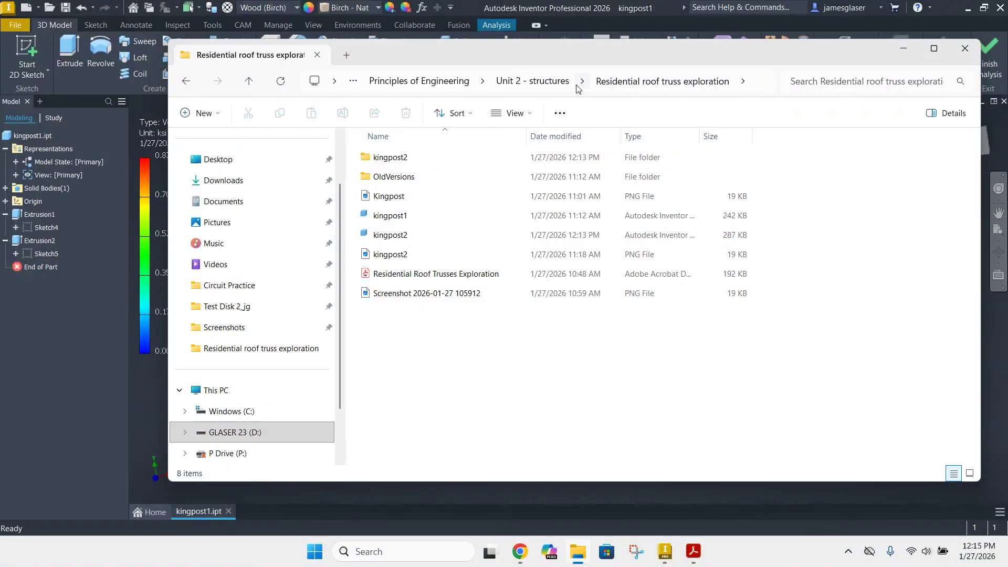
{"action": "left_click", "coordinate": [540, 82]}
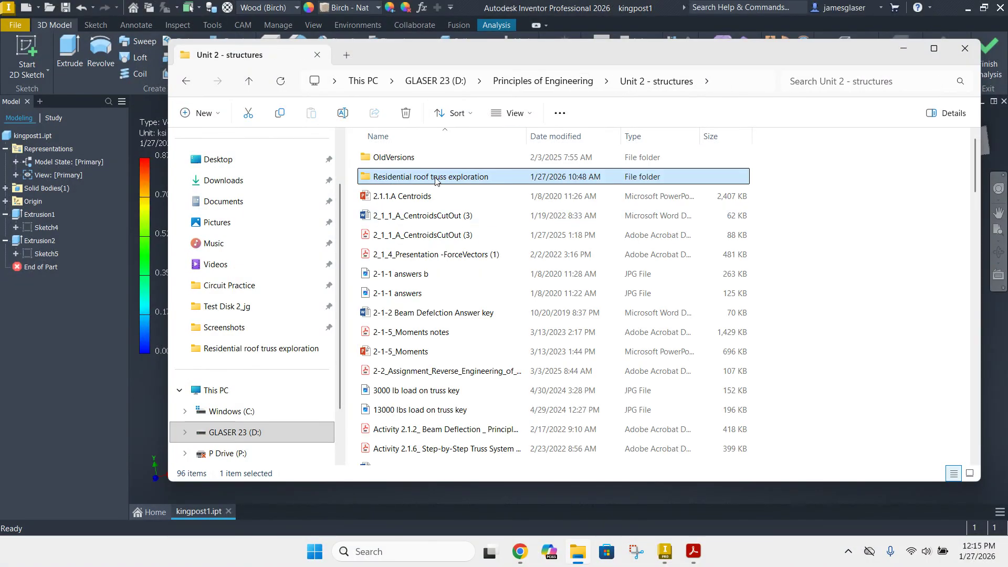
{"action": "double_click", "coordinate": [436, 180]}
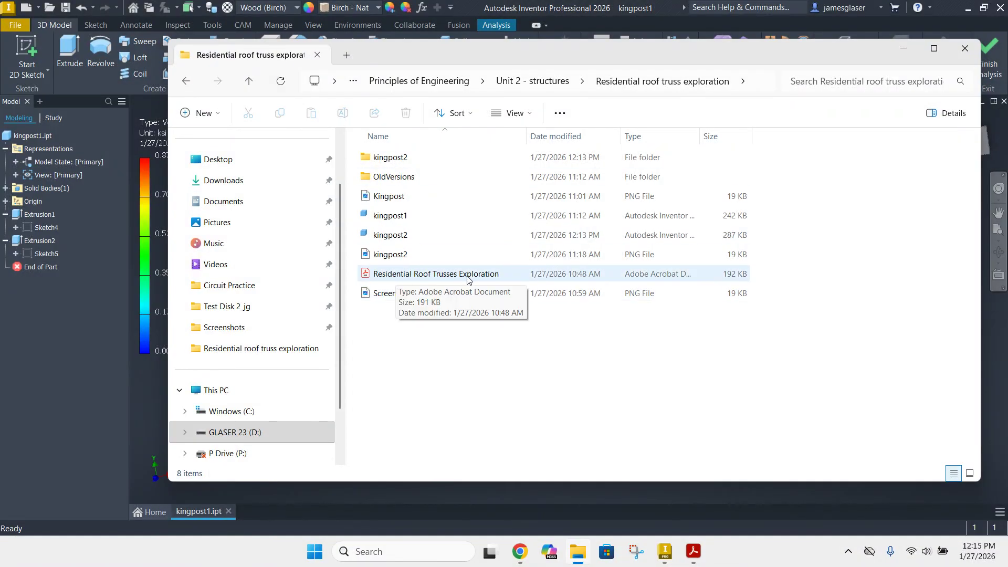
Switch to the roof truss PDF in Acrobat and capture the Kingpost truss drawing with the Snipping Tool
{"action": "left_click", "coordinate": [691, 559]}
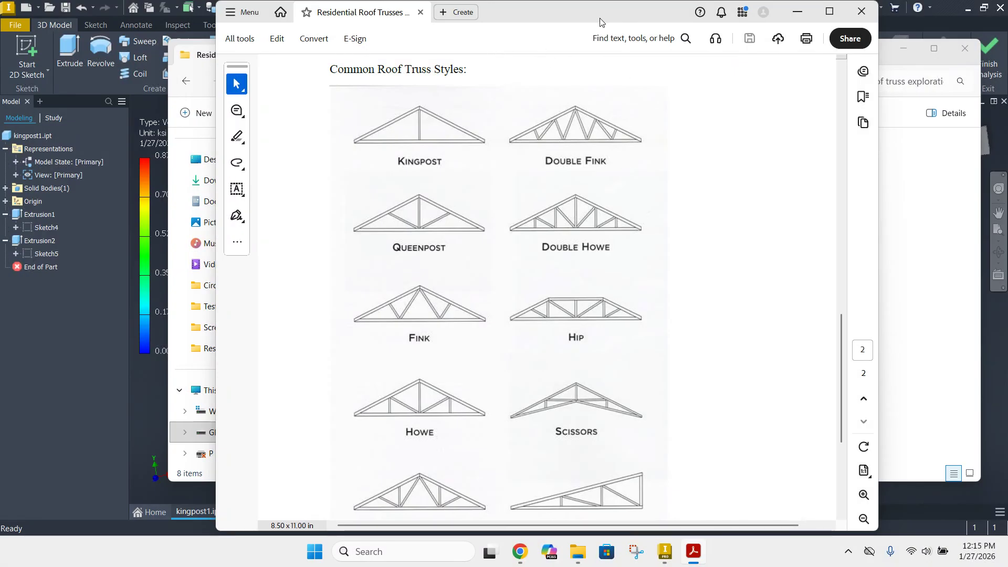
{"action": "left_click_drag", "start_coordinate": [596, 19], "coordinate": [653, 19]}
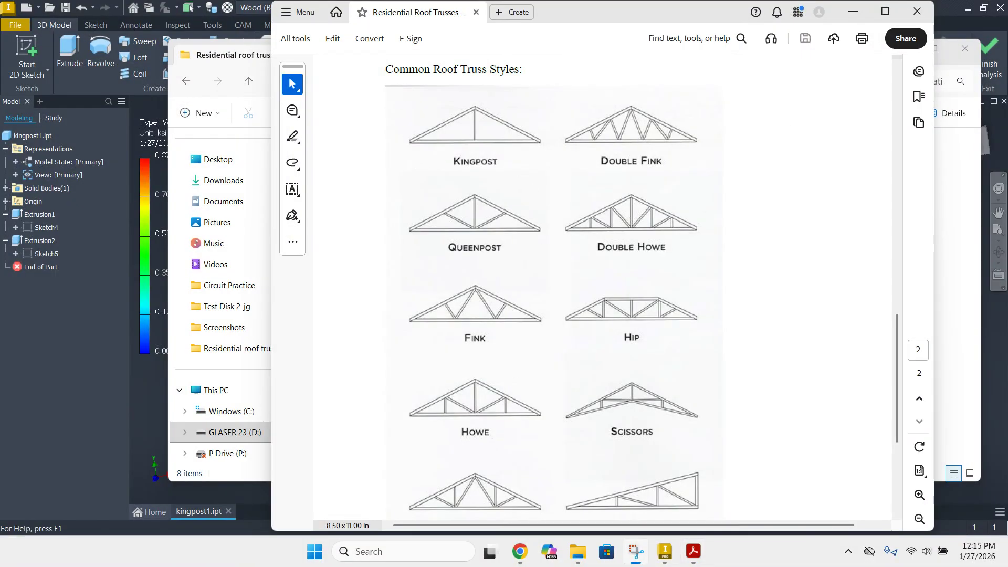
{"action": "left_click_drag", "start_coordinate": [545, 141], "coordinate": [151, 59]}
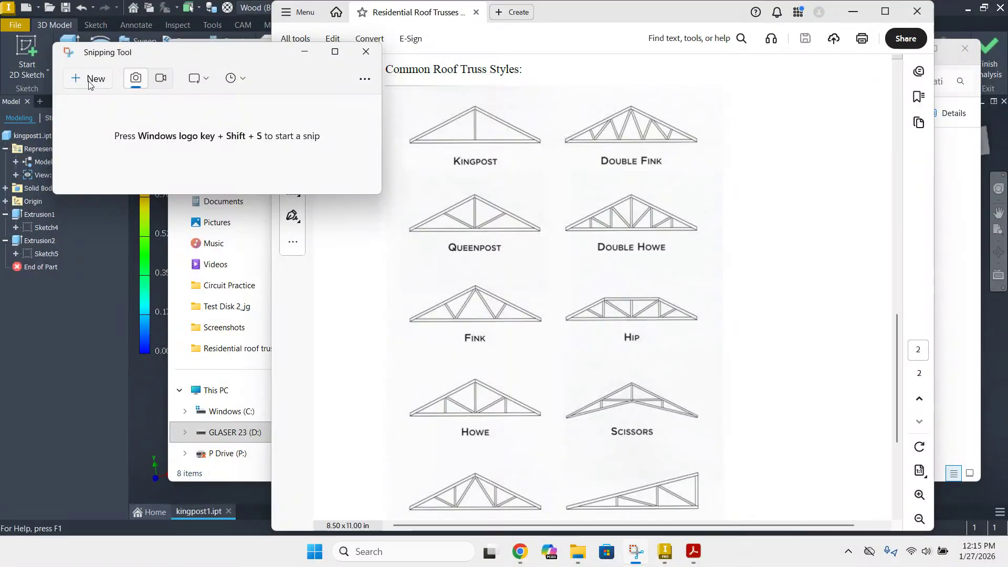
{"action": "left_click", "coordinate": [94, 83]}
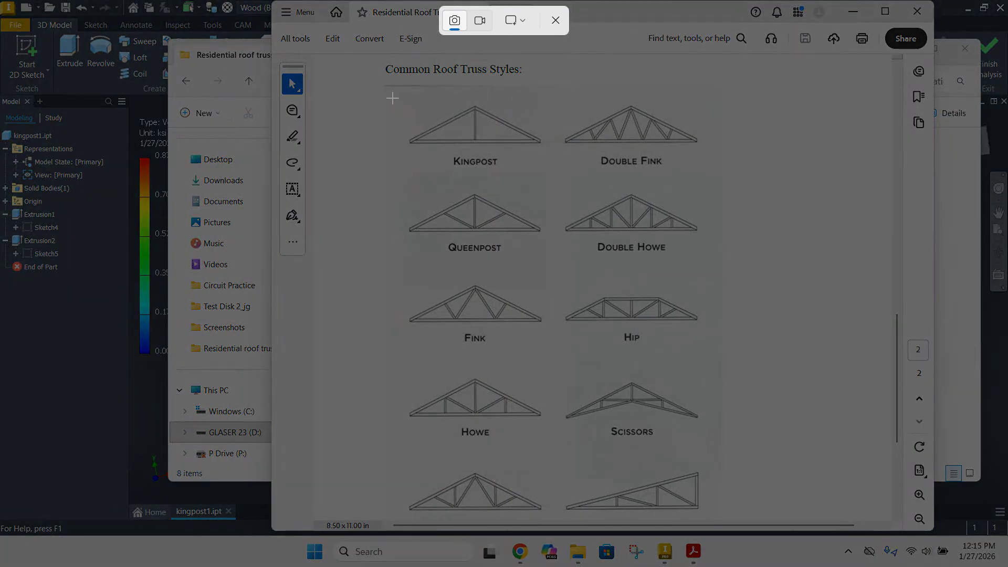
{"action": "left_click_drag", "start_coordinate": [392, 98], "coordinate": [547, 149]}
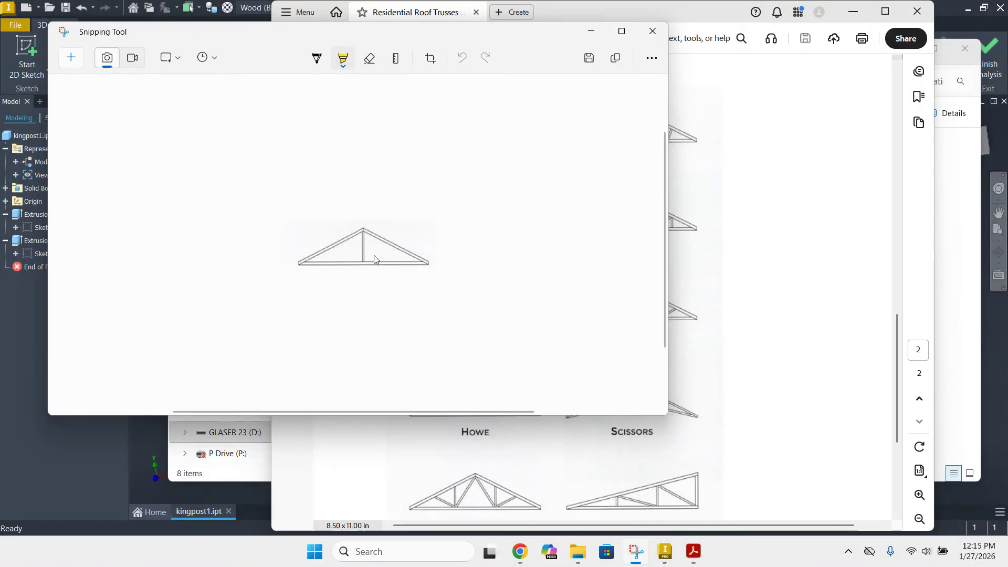
Start saving the snip and browse on drive D: to Principles of Engineering, Unit 2 - structures, Residential roof truss exploration
{"action": "left_click", "coordinate": [589, 60]}
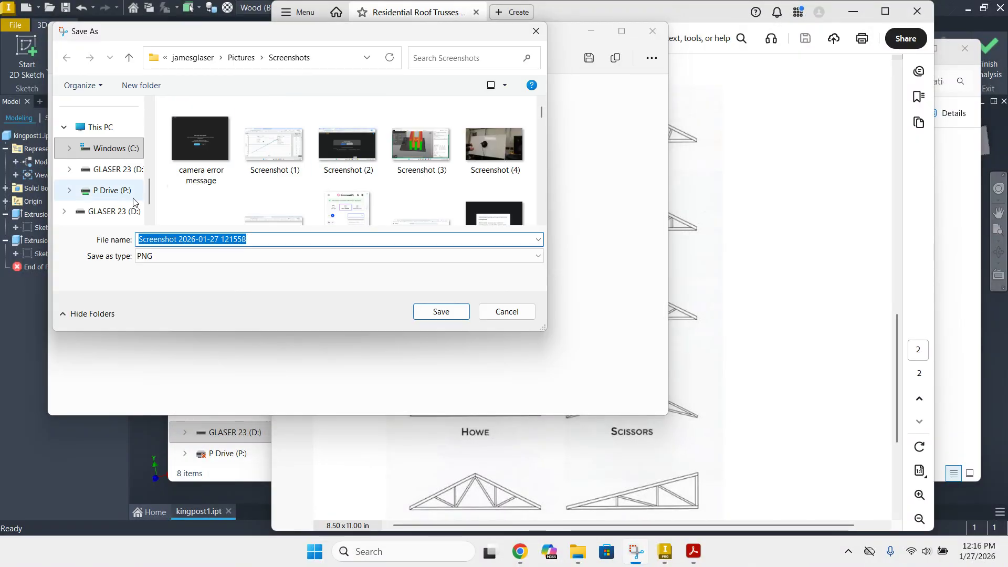
{"action": "left_click", "coordinate": [100, 210]}
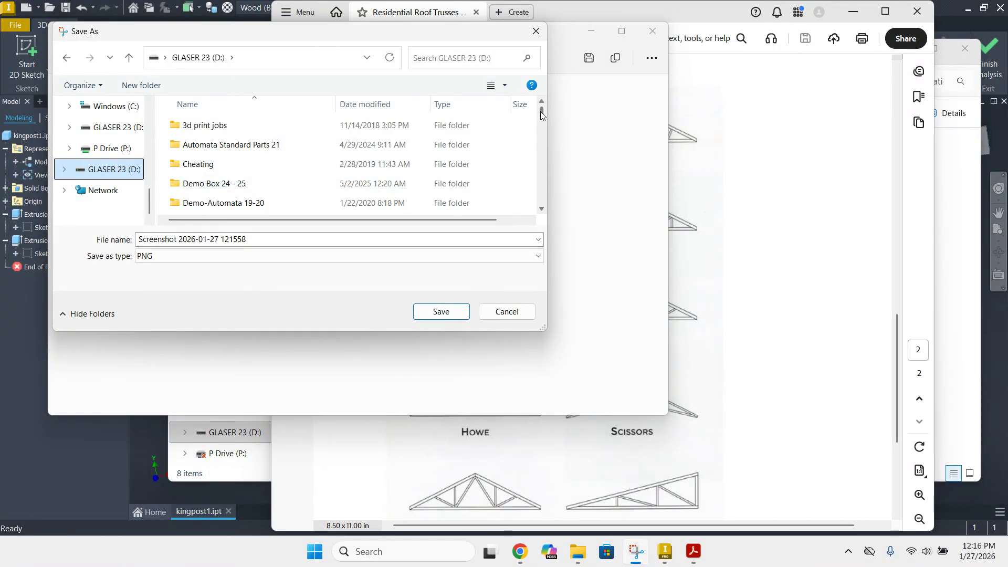
{"action": "left_click_drag", "start_coordinate": [540, 111], "coordinate": [539, 183]}
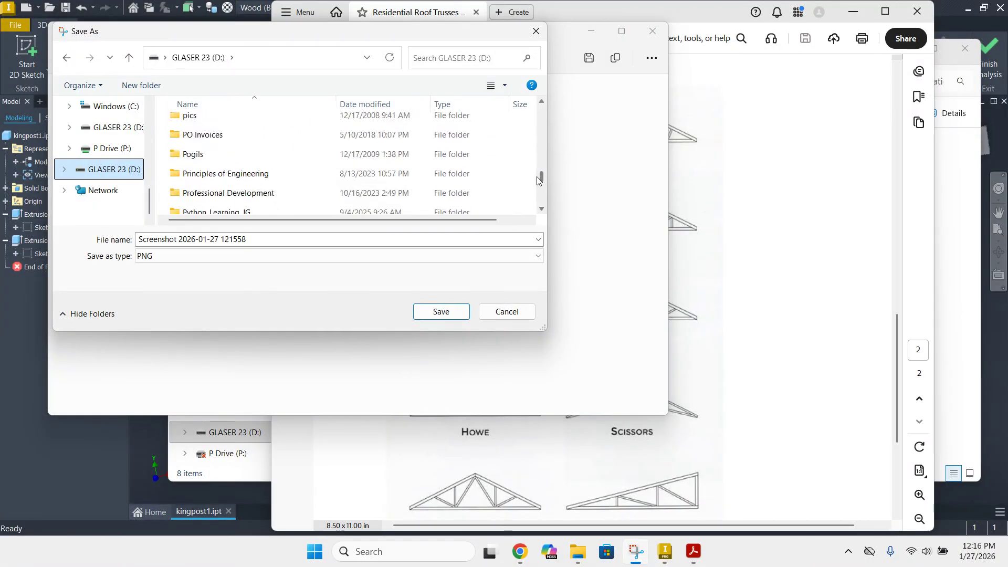
{"action": "left_click", "coordinate": [287, 175]}
{"action": "double_click", "coordinate": [287, 174]}
{"action": "scroll", "coordinate": [262, 158], "scroll_direction": "down", "scroll_amount": 2}
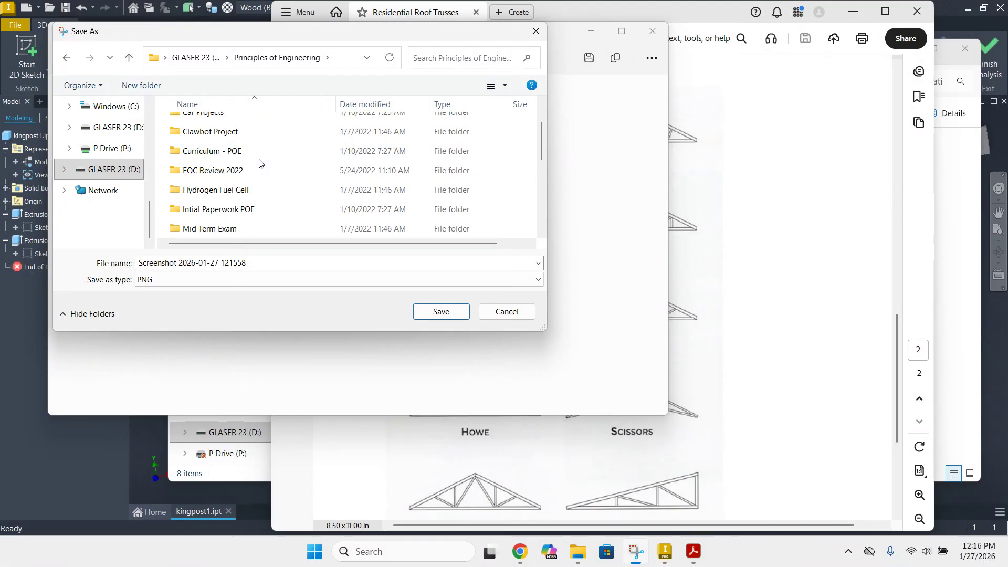
{"action": "scroll", "coordinate": [254, 171], "scroll_direction": "down", "scroll_amount": 3}
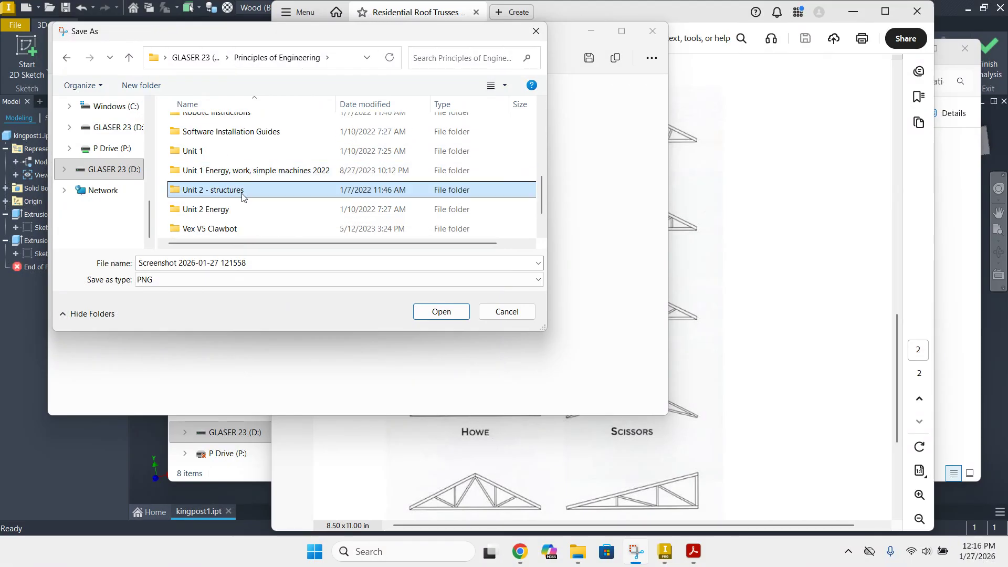
{"action": "double_click", "coordinate": [242, 192]}
{"action": "double_click", "coordinate": [243, 147]}
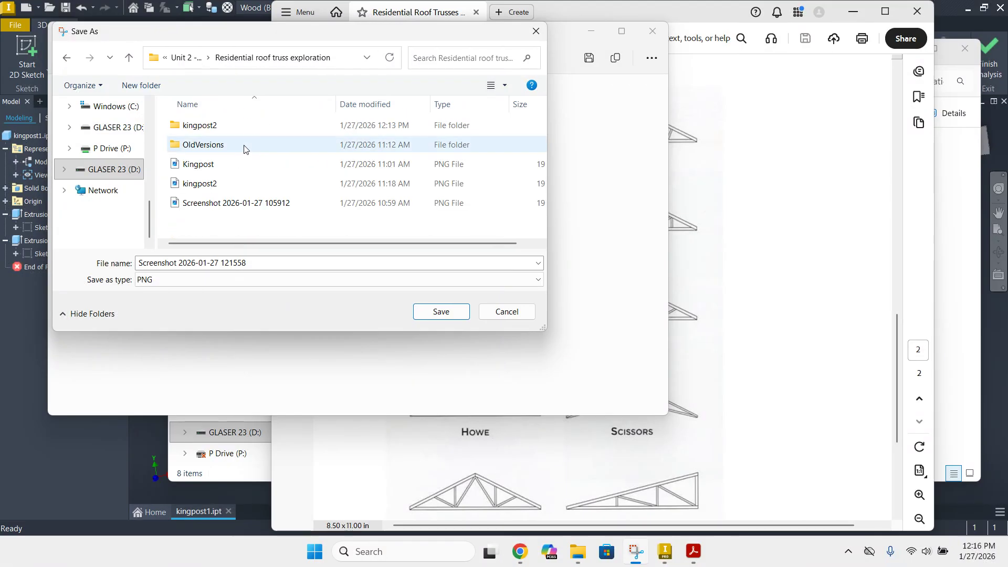
Save the snip as the PNG file kingpost3 and close the Snipping Tool
{"action": "left_click", "coordinate": [264, 263]}
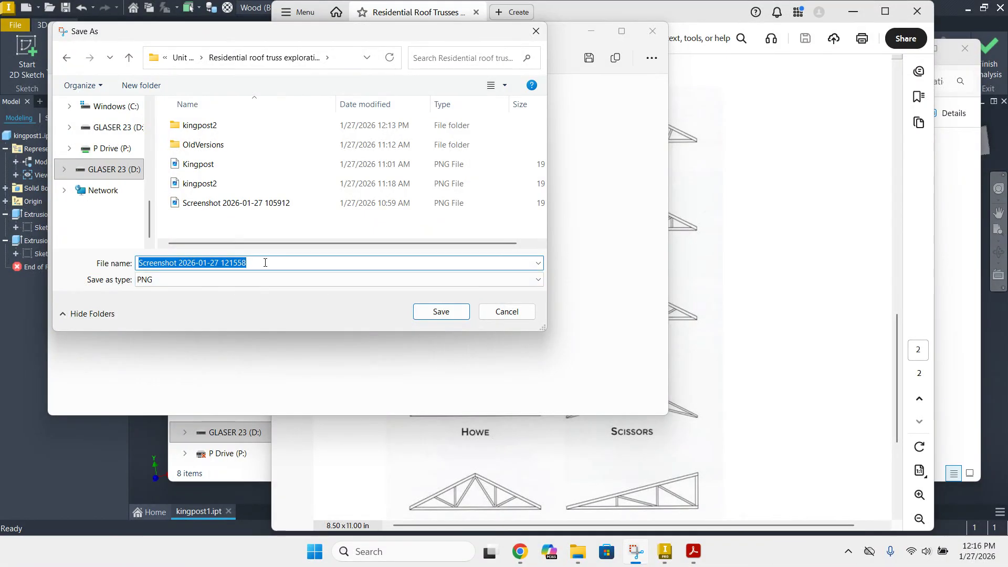
{"action": "type", "text": "kingpost3"}
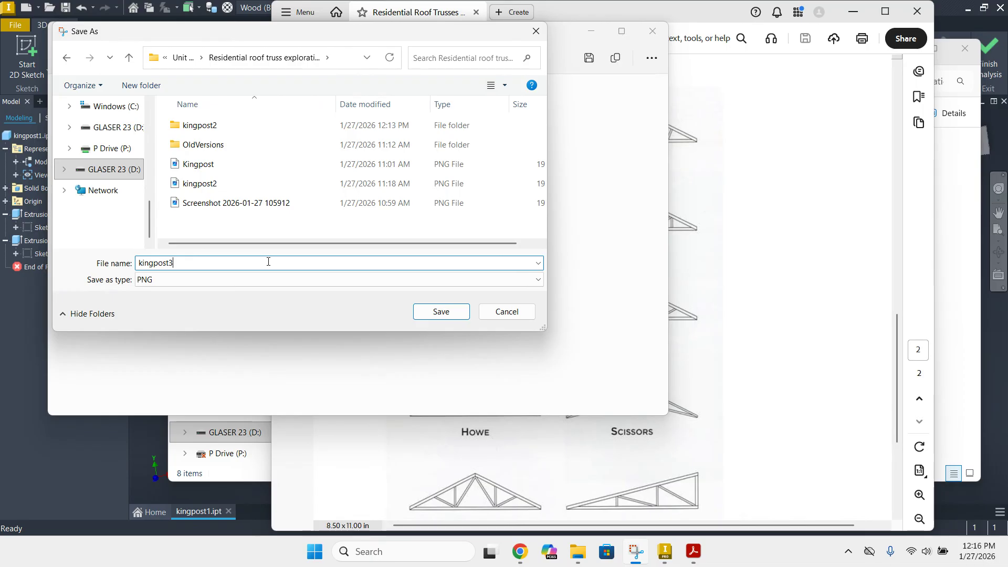
{"action": "left_click", "coordinate": [441, 313]}
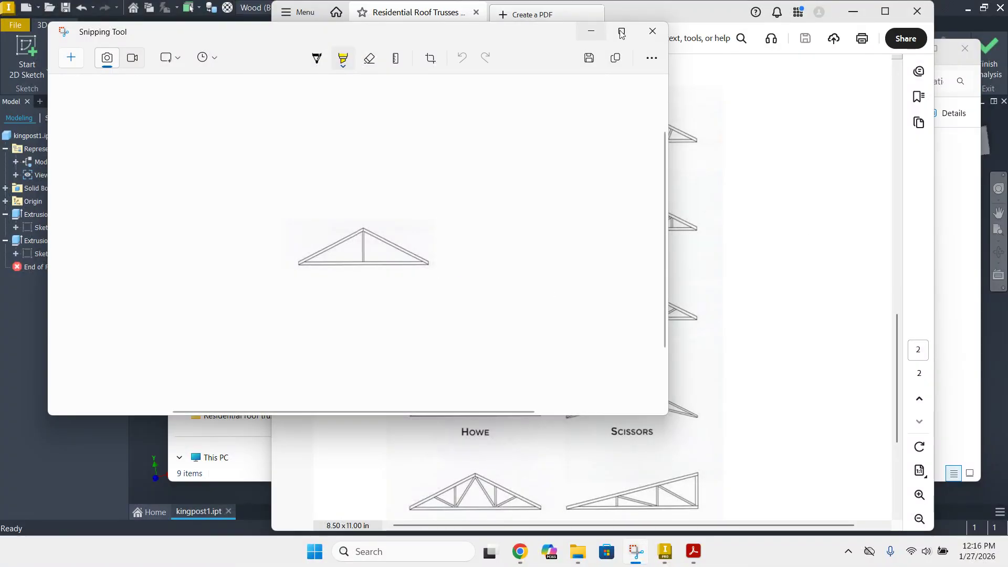
{"action": "left_click", "coordinate": [653, 31]}
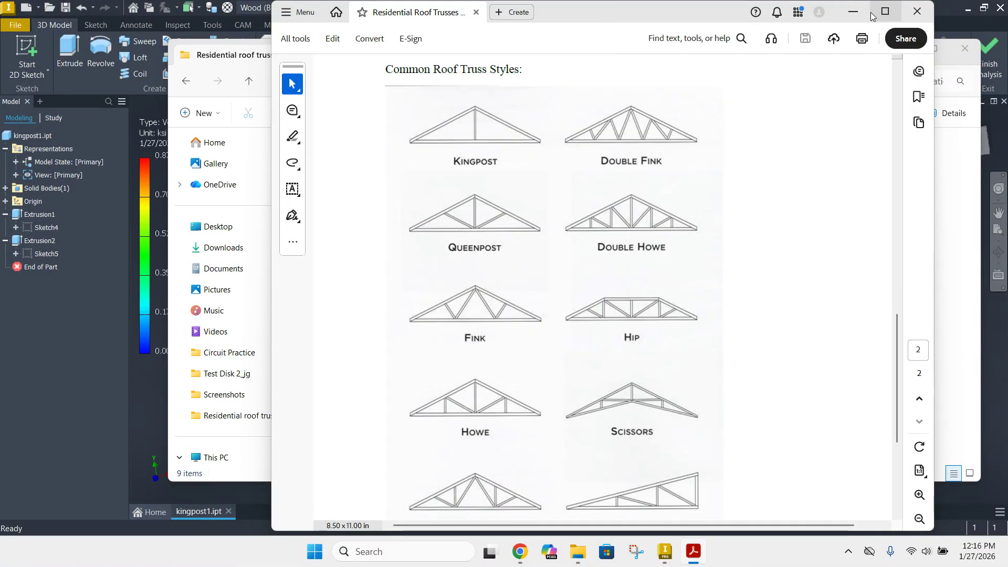
Return to Inventor and create a new part from the English Standard (in).ipt template
{"action": "left_click", "coordinate": [853, 13]}
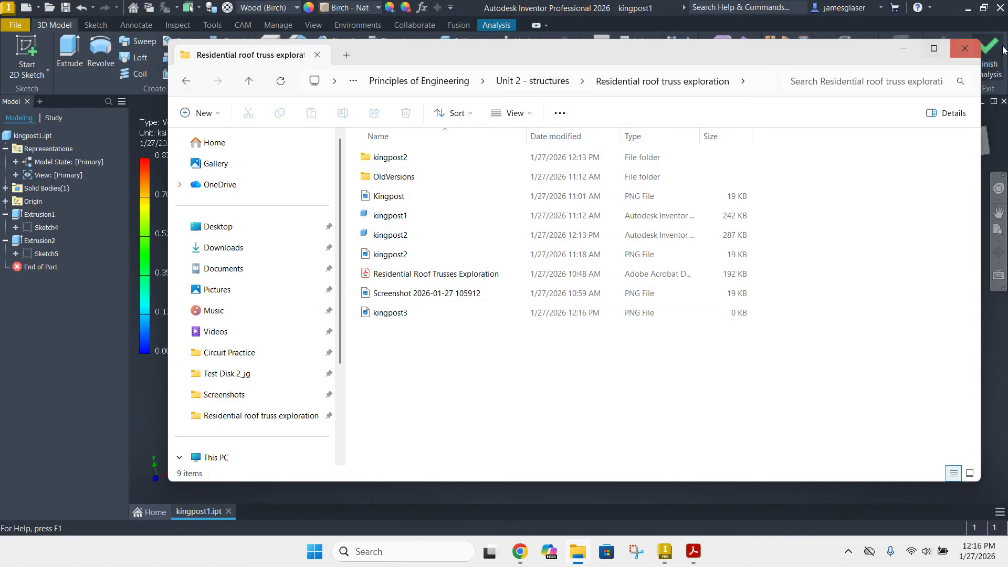
{"action": "left_click", "coordinate": [903, 50]}
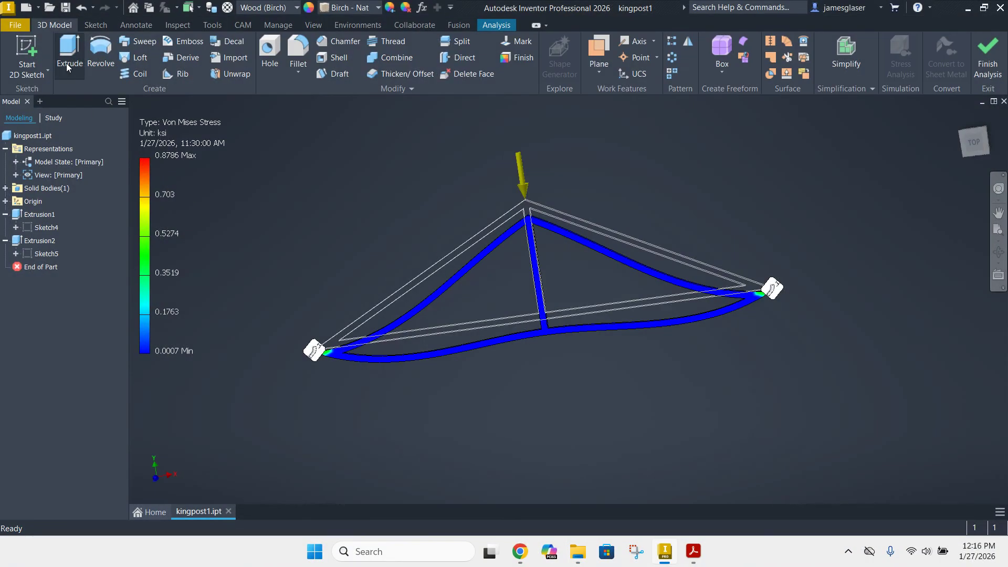
{"action": "left_click", "coordinate": [152, 512]}
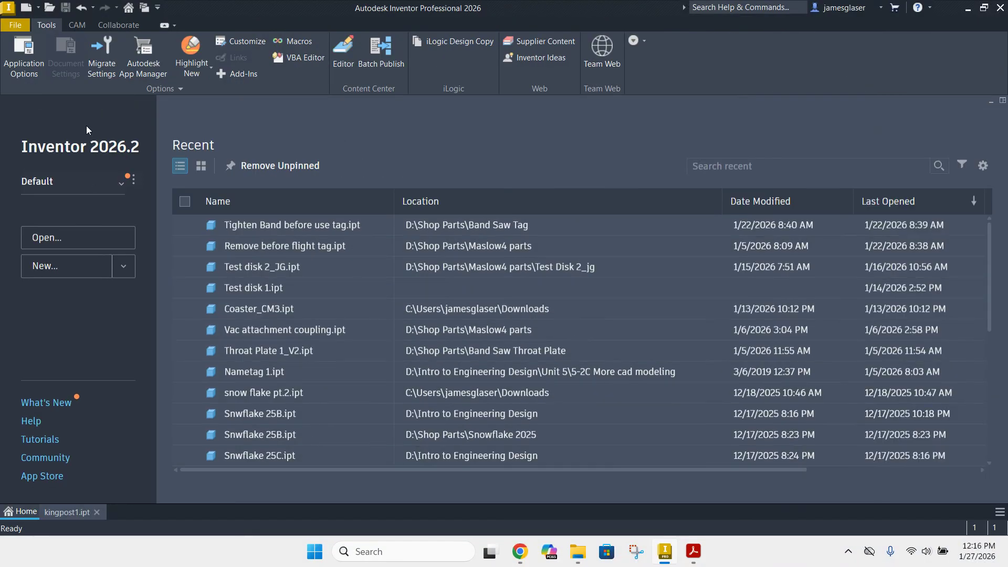
{"action": "left_click", "coordinate": [57, 239]}
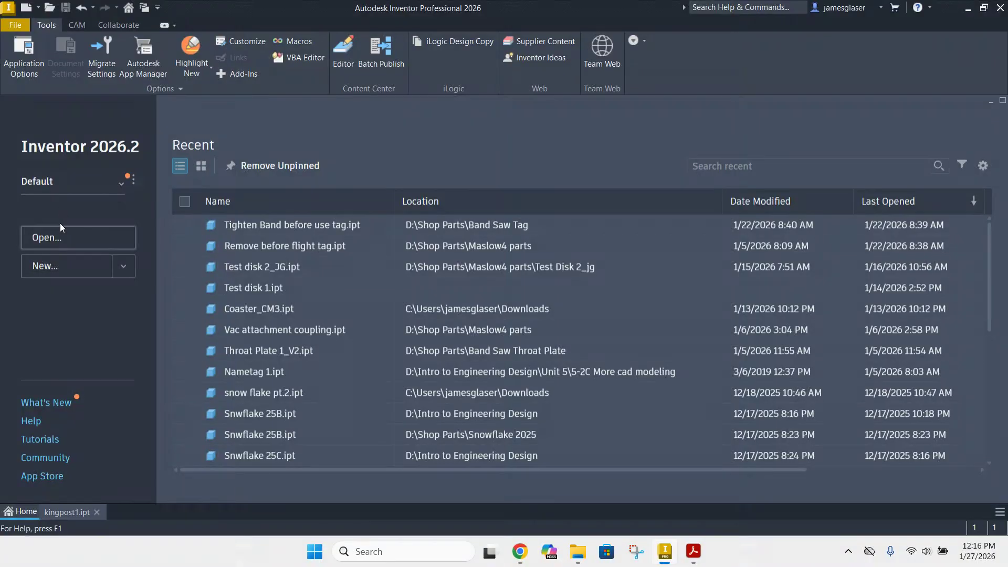
{"action": "left_click", "coordinate": [49, 270]}
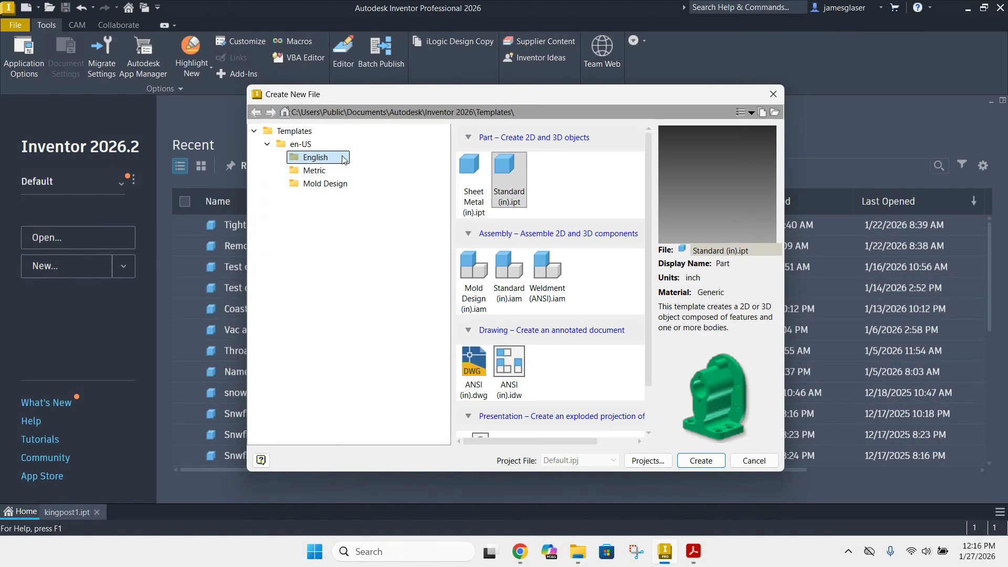
{"action": "double_click", "coordinate": [509, 173]}
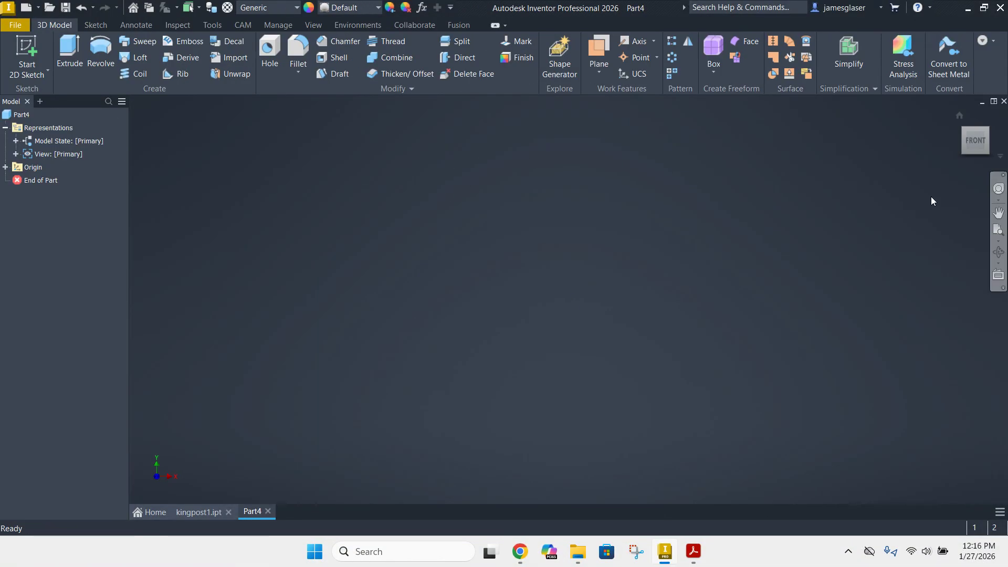
Start a 2D sketch on the front (XY) plane and draw a rectangle 16 in wide and 8 in high from the origin
{"action": "left_click", "coordinate": [25, 51]}
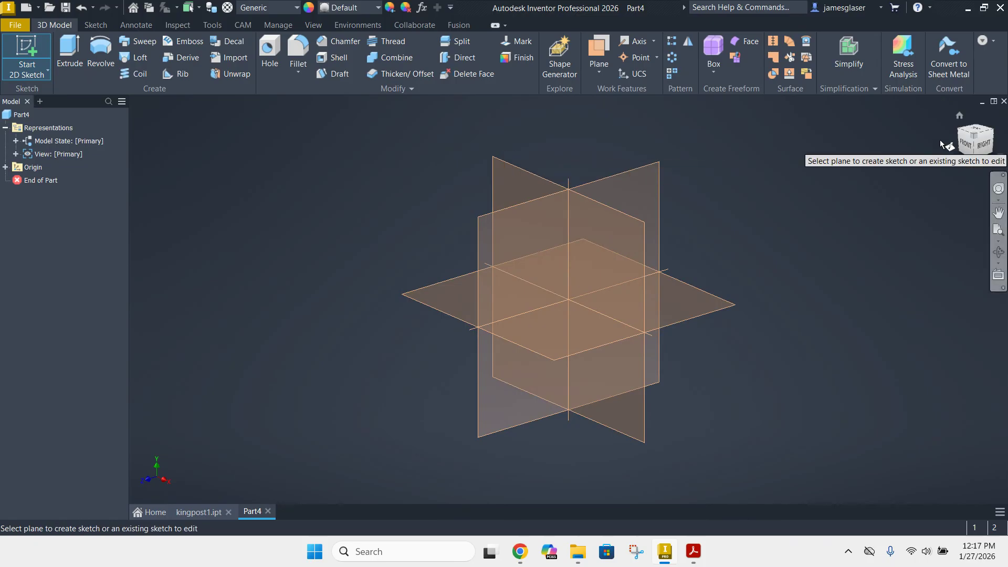
{"action": "left_click", "coordinate": [493, 159]}
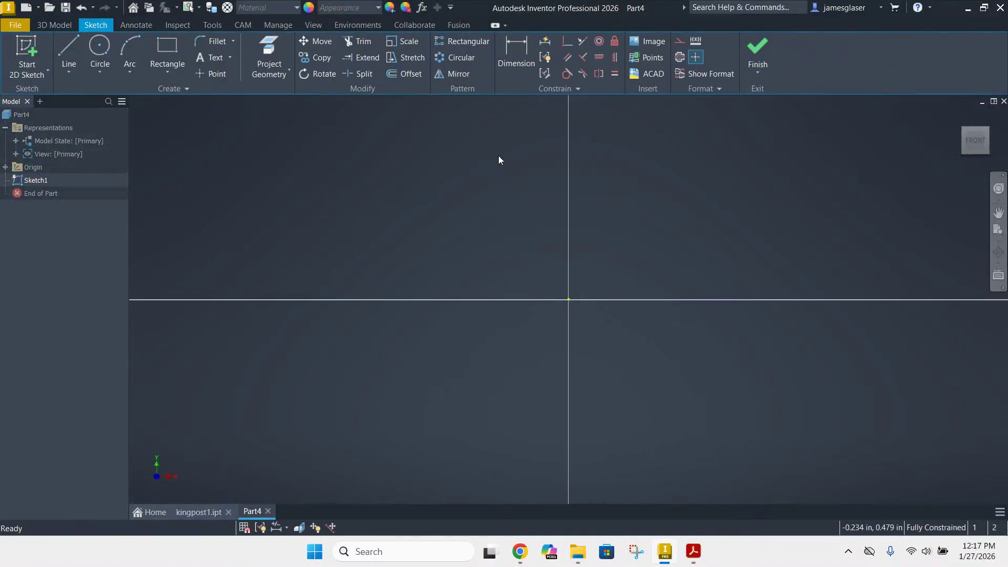
{"action": "left_click", "coordinate": [177, 60]}
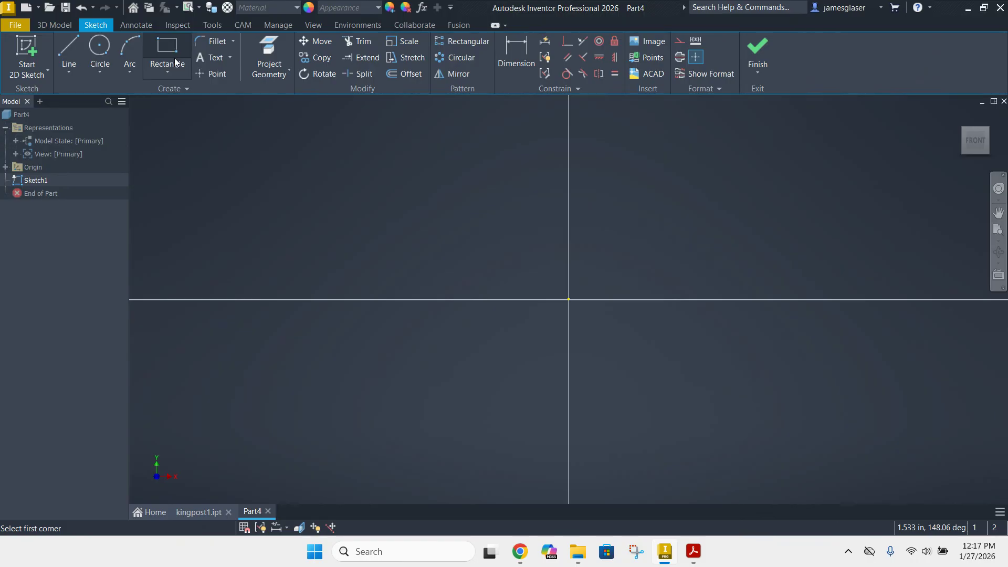
{"action": "mouse_move", "coordinate": [693, 273]}
{"action": "middle_mouse_down"}
{"action": "mouse_move", "coordinate": [610, 293]}
{"action": "mouse_move", "coordinate": [465, 352]}
{"action": "mouse_move", "coordinate": [435, 352]}
{"action": "middle_mouse_up"}
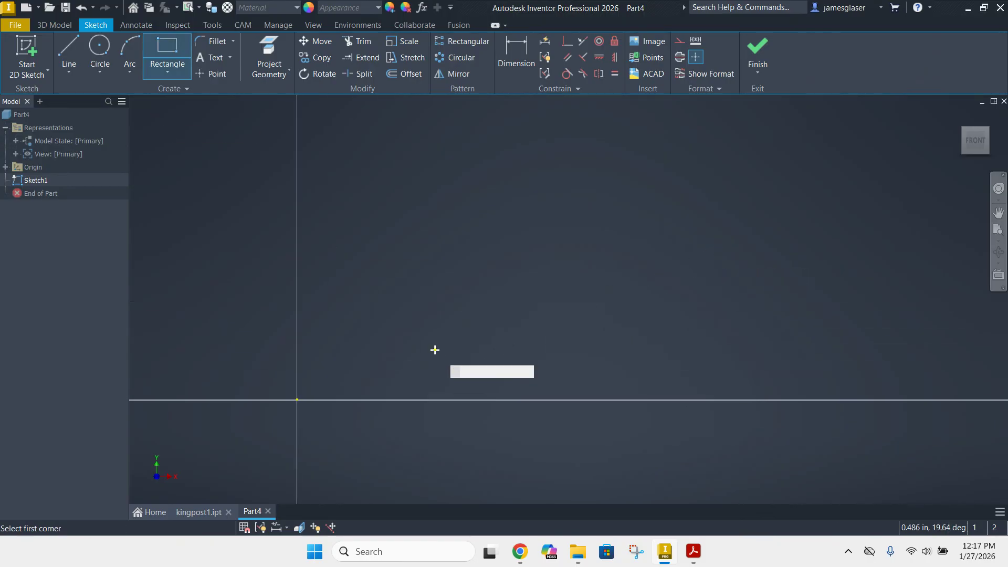
{"action": "left_click", "coordinate": [298, 401]}
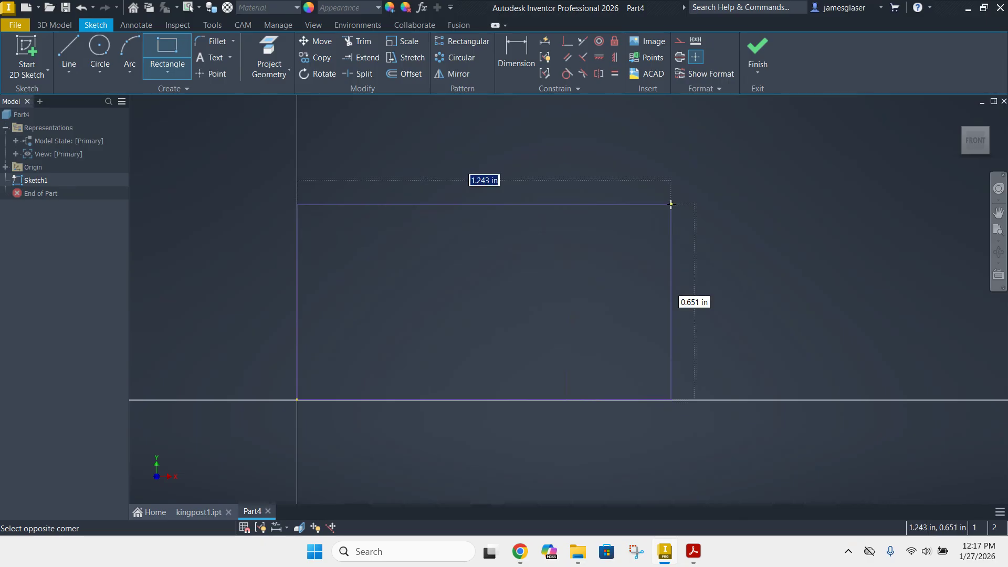
{"action": "type", "text": "16"}
{"action": "key", "text": "Tab"}
{"action": "type", "text": "8"}
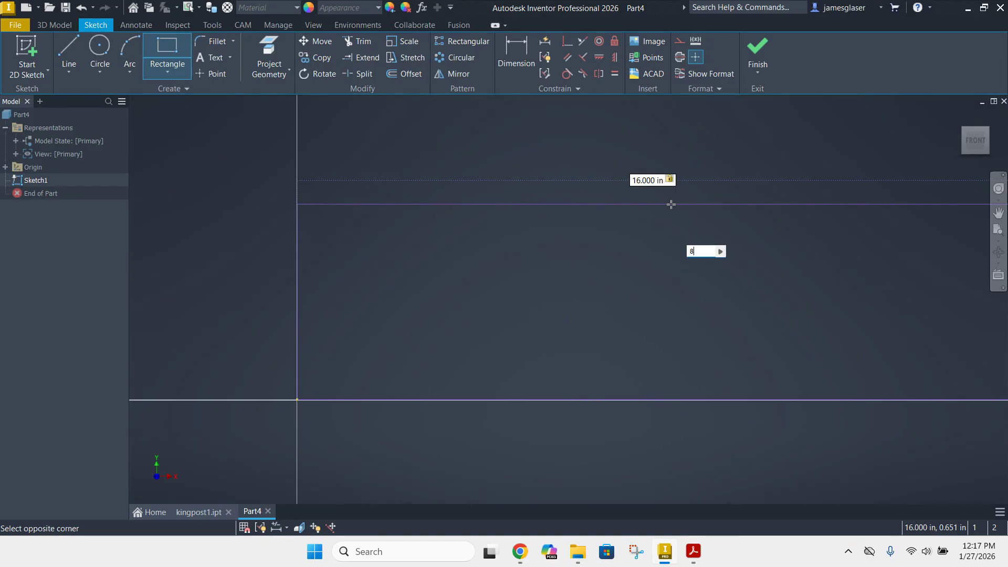
{"action": "key", "text": "Return"}
{"action": "scroll", "coordinate": [684, 177], "scroll_direction": "up", "scroll_amount": 4}
{"action": "scroll", "coordinate": [691, 210], "scroll_direction": "up", "scroll_amount": 5}
{"action": "mouse_move", "coordinate": [688, 196]}
{"action": "middle_mouse_down"}
{"action": "mouse_move", "coordinate": [626, 255]}
{"action": "mouse_move", "coordinate": [349, 395]}
{"action": "middle_mouse_up"}
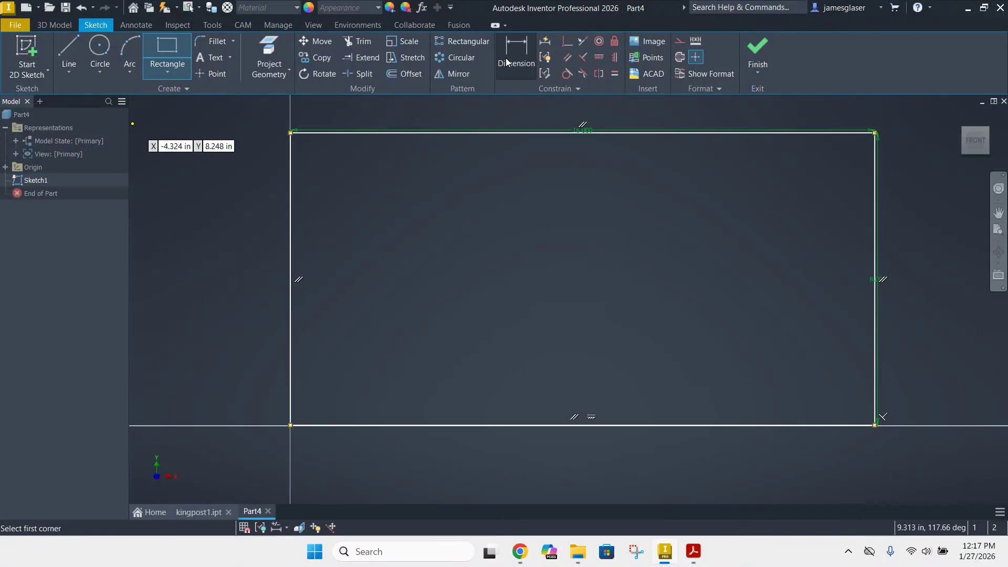
Insert the image kingpost3 into the sketch, placing it across the upper half of the rectangle's left side
{"action": "left_click", "coordinate": [652, 42]}
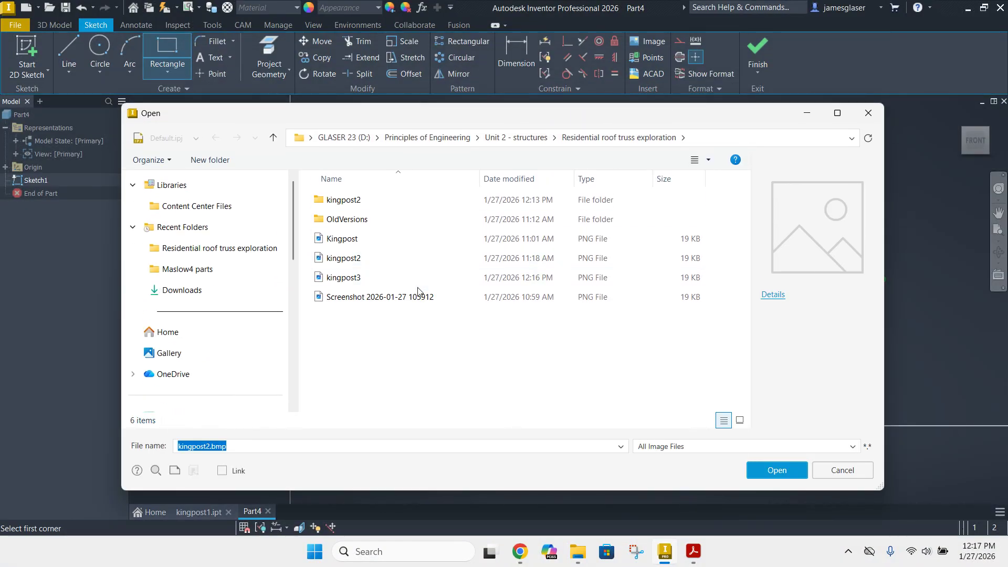
{"action": "left_click", "coordinate": [346, 277]}
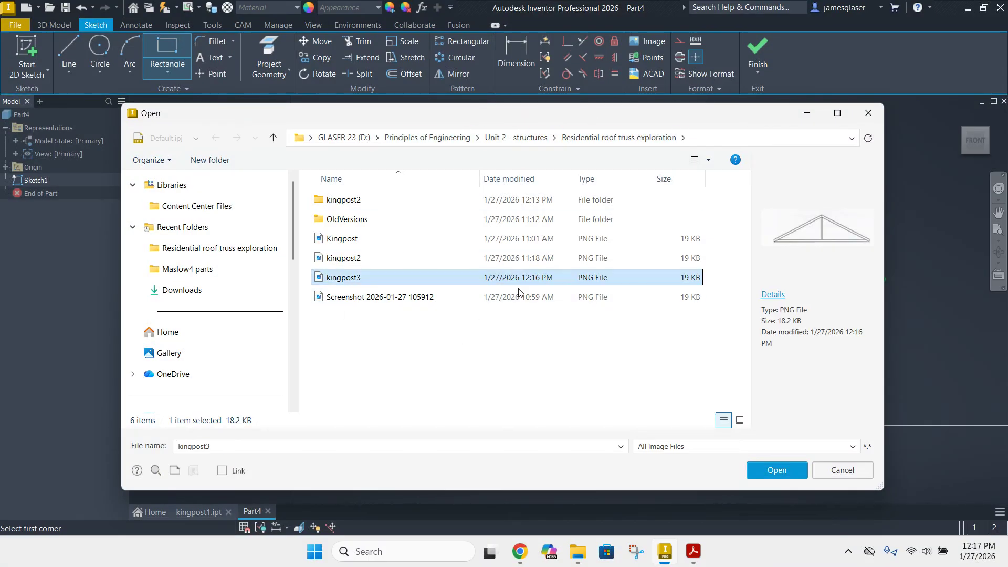
{"action": "double_click", "coordinate": [340, 278]}
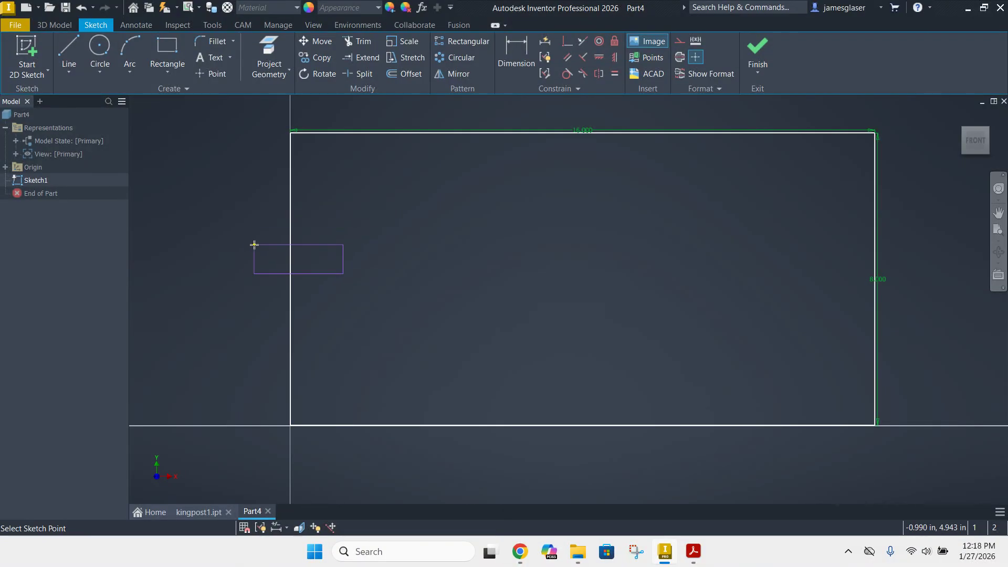
{"action": "left_click", "coordinate": [261, 194]}
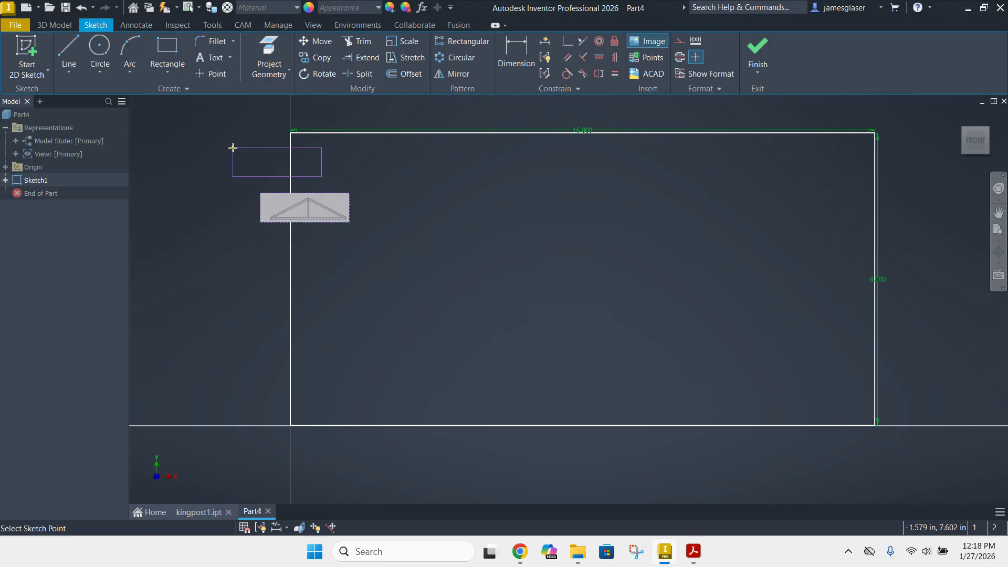
{"action": "key", "text": "Escape"}
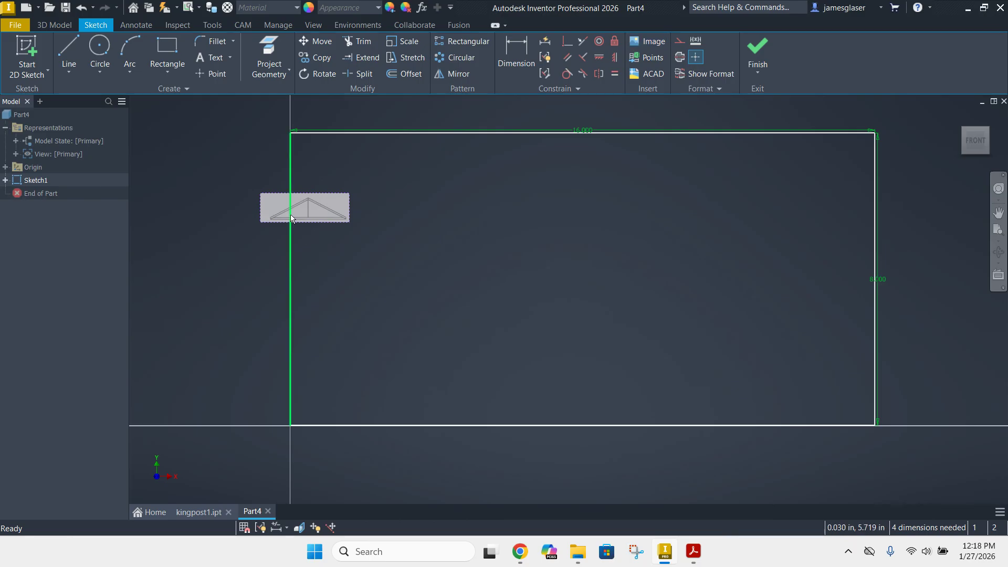
Enlarge the truss image and position it over the rectangle so the truss's inner lower corners meet the rectangle's vertical sides
{"action": "left_click_drag", "start_coordinate": [270, 207], "coordinate": [253, 204]}
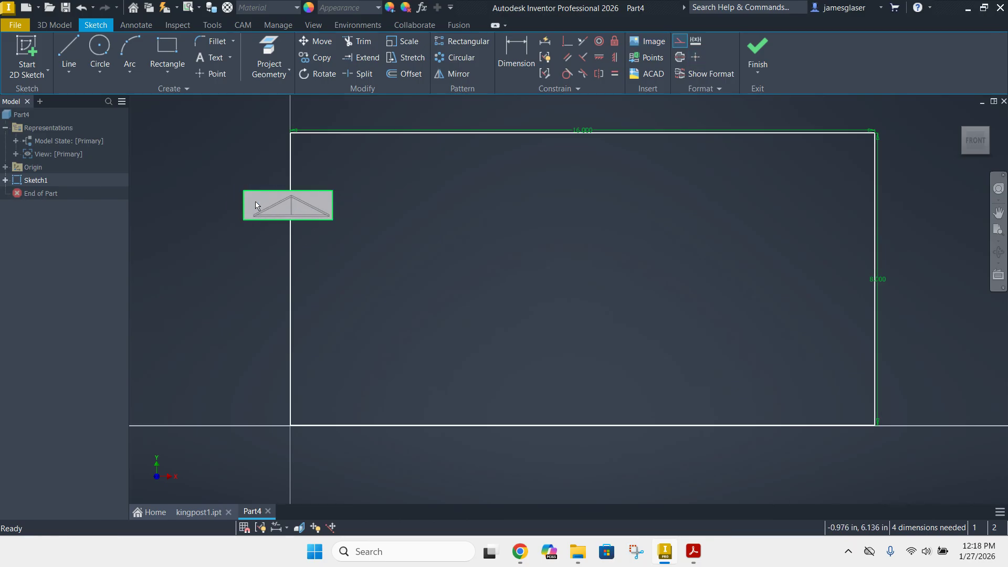
{"action": "left_click_drag", "start_coordinate": [334, 222], "coordinate": [899, 221]}
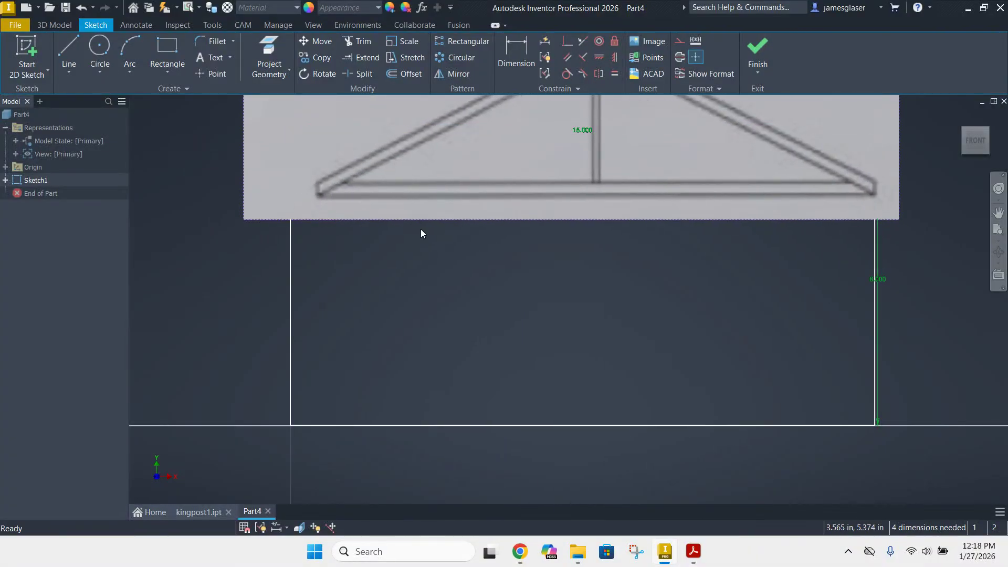
{"action": "left_click_drag", "start_coordinate": [244, 220], "coordinate": [218, 220]}
{"action": "scroll", "coordinate": [412, 239], "scroll_direction": "up", "scroll_amount": 3}
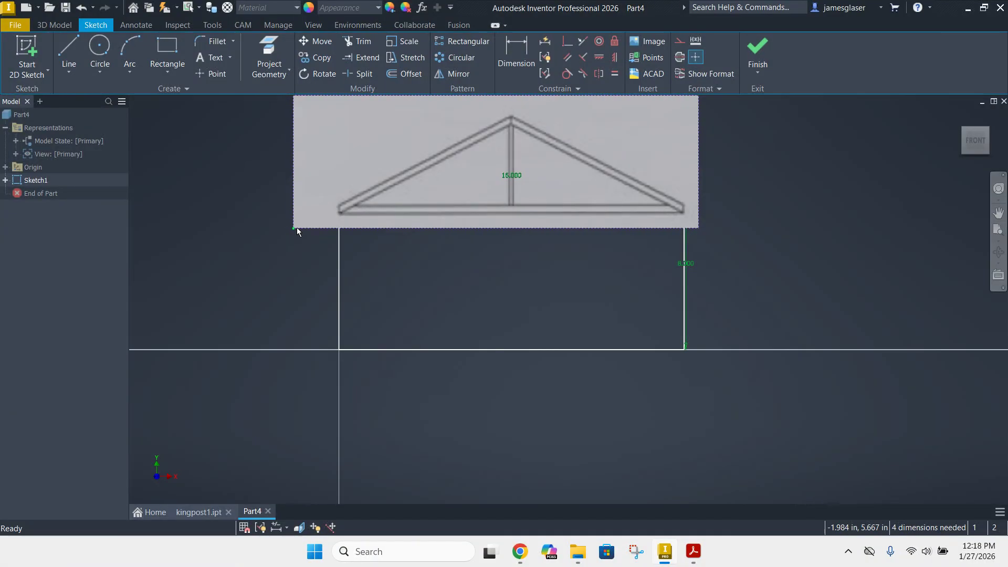
{"action": "left_click_drag", "start_coordinate": [292, 228], "coordinate": [272, 229]}
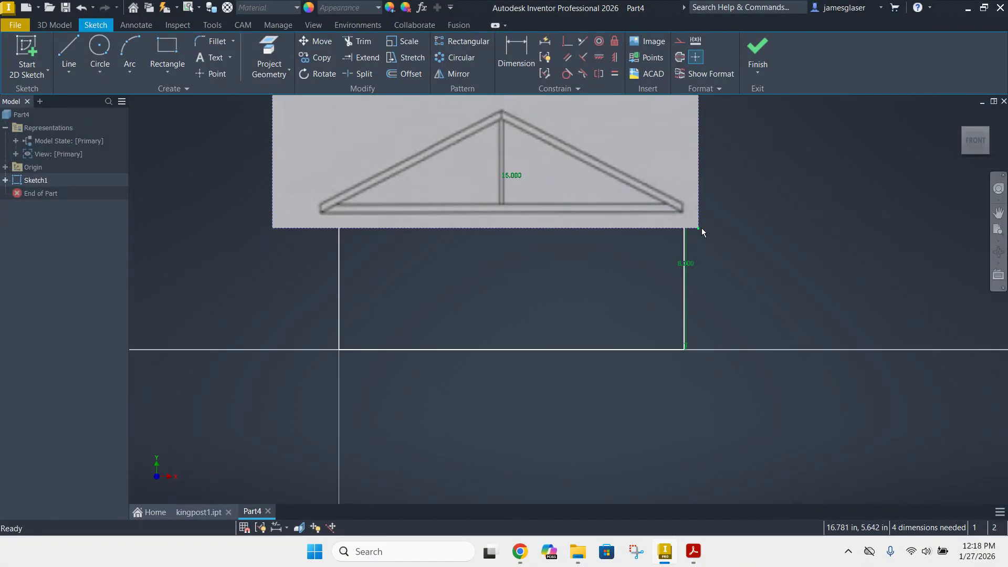
{"action": "left_click_drag", "start_coordinate": [702, 228], "coordinate": [706, 228]}
{"action": "left_click_drag", "start_coordinate": [704, 229], "coordinate": [719, 231]}
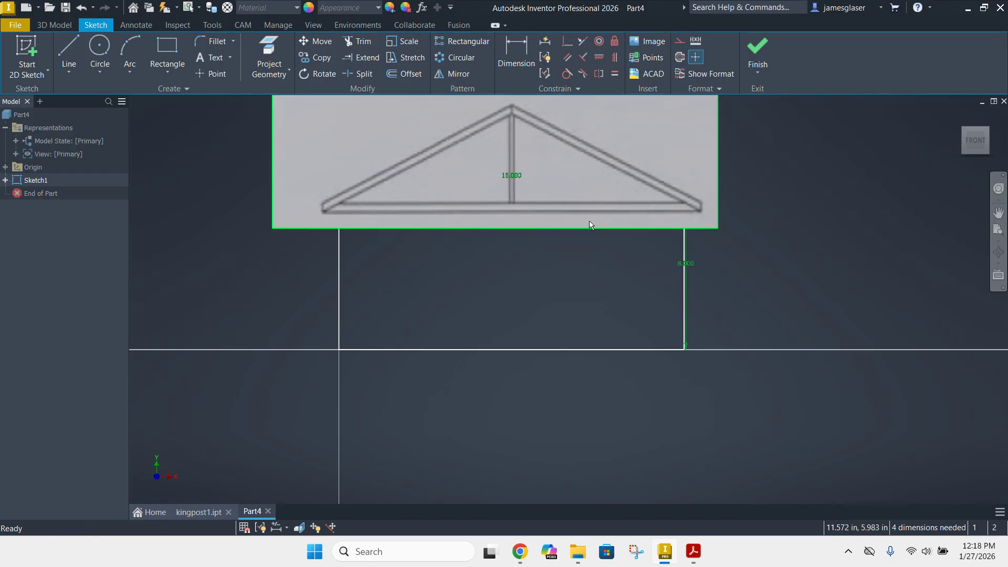
{"action": "left_click_drag", "start_coordinate": [650, 132], "coordinate": [643, 223]}
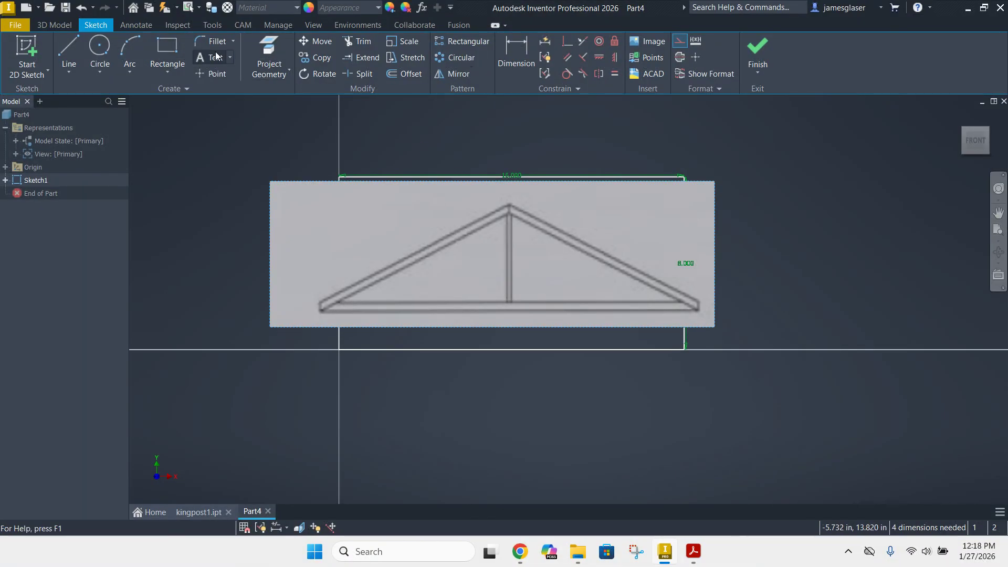
Trace the truss's inner outline as a closed triangle with a horizontal base and two sloping sides about 8.96 in long
{"action": "left_click", "coordinate": [71, 51]}
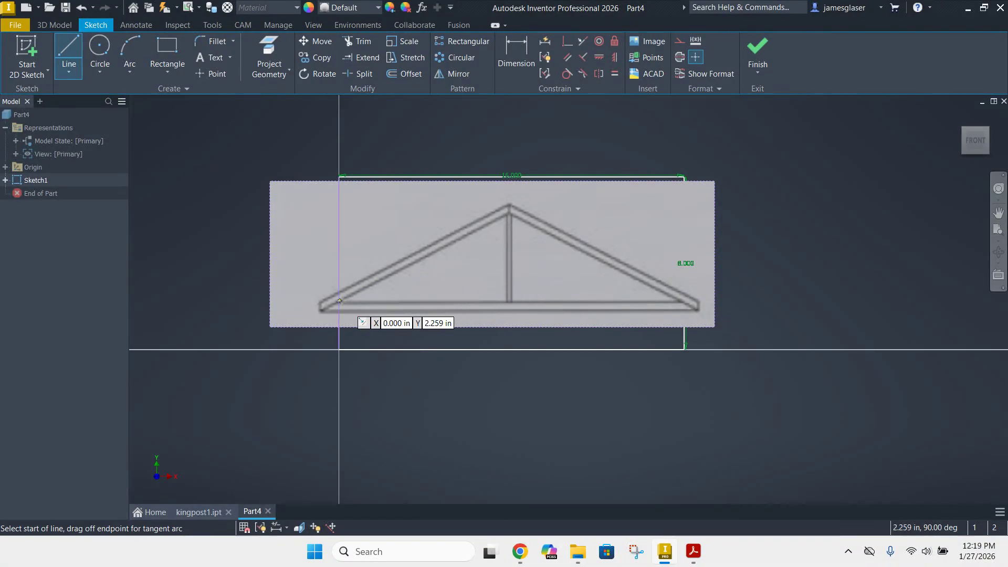
{"action": "scroll", "coordinate": [342, 300], "scroll_direction": "down", "scroll_amount": 4}
{"action": "scroll", "coordinate": [335, 299], "scroll_direction": "up", "scroll_amount": 8}
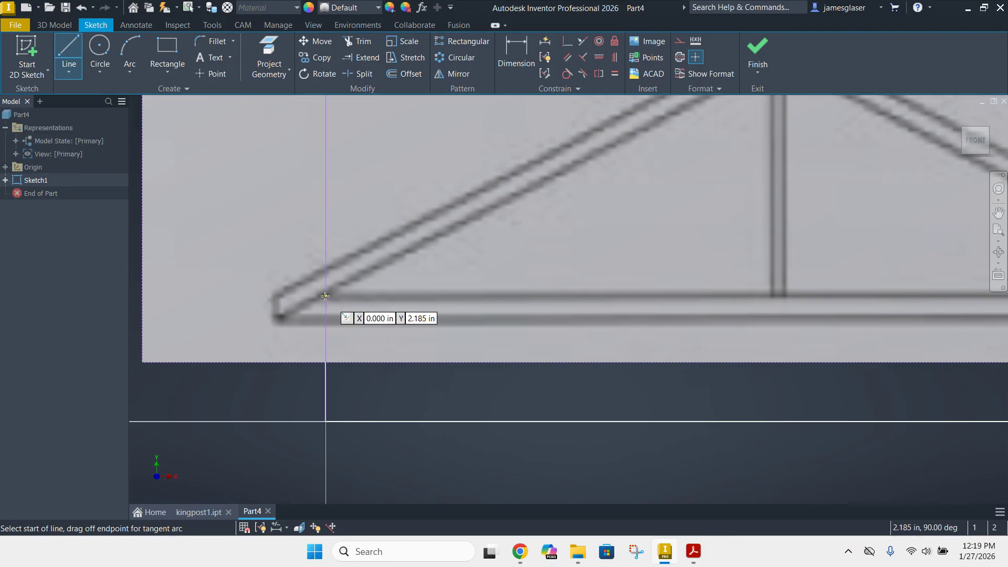
{"action": "left_click", "coordinate": [326, 296]}
{"action": "middle_click_drag", "start_coordinate": [779, 238], "coordinate": [372, 258]}
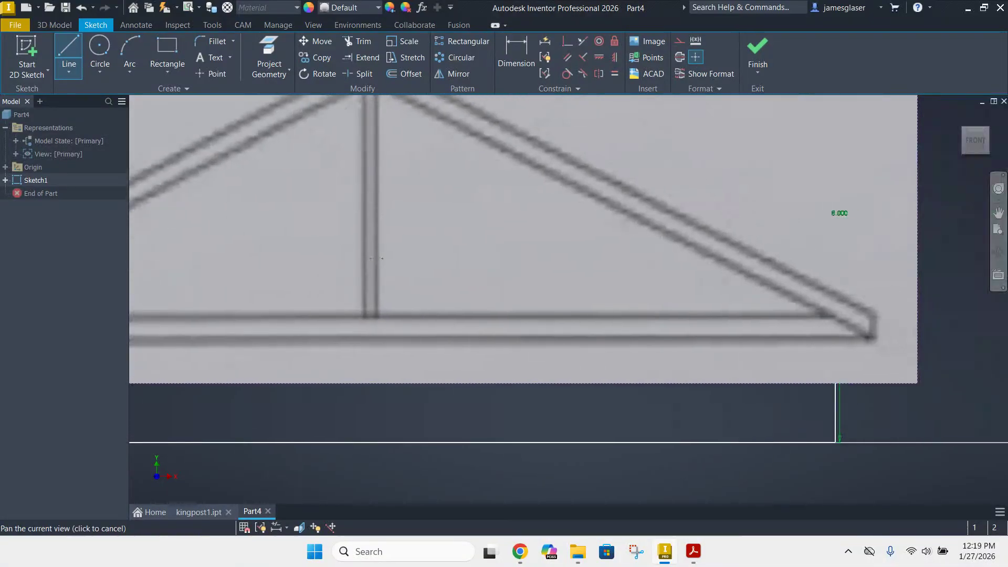
{"action": "left_click", "coordinate": [827, 314]}
{"action": "scroll", "coordinate": [405, 159], "scroll_direction": "up", "scroll_amount": 1}
{"action": "middle_click_drag", "start_coordinate": [404, 160], "coordinate": [536, 296]}
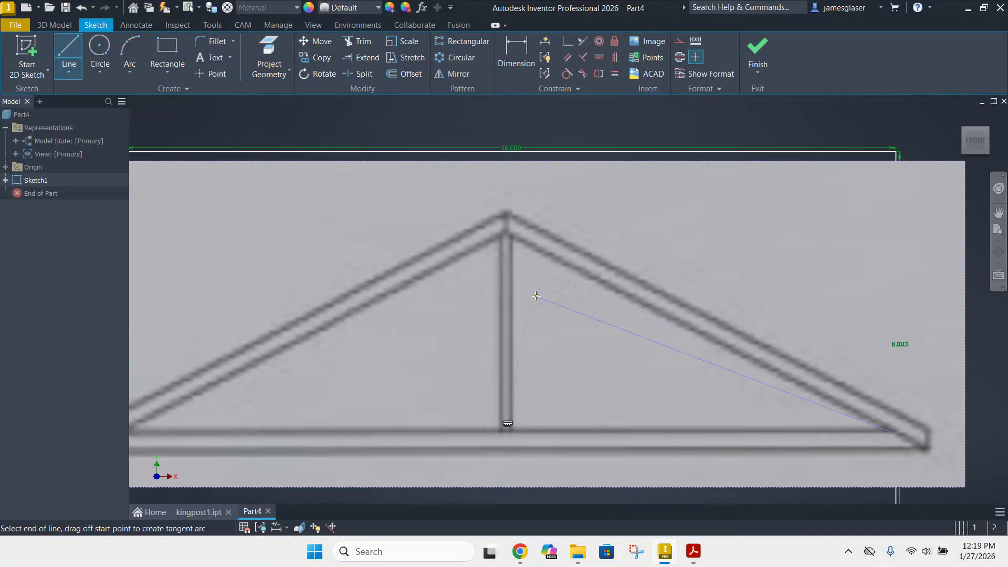
{"action": "left_click", "coordinate": [506, 229]}
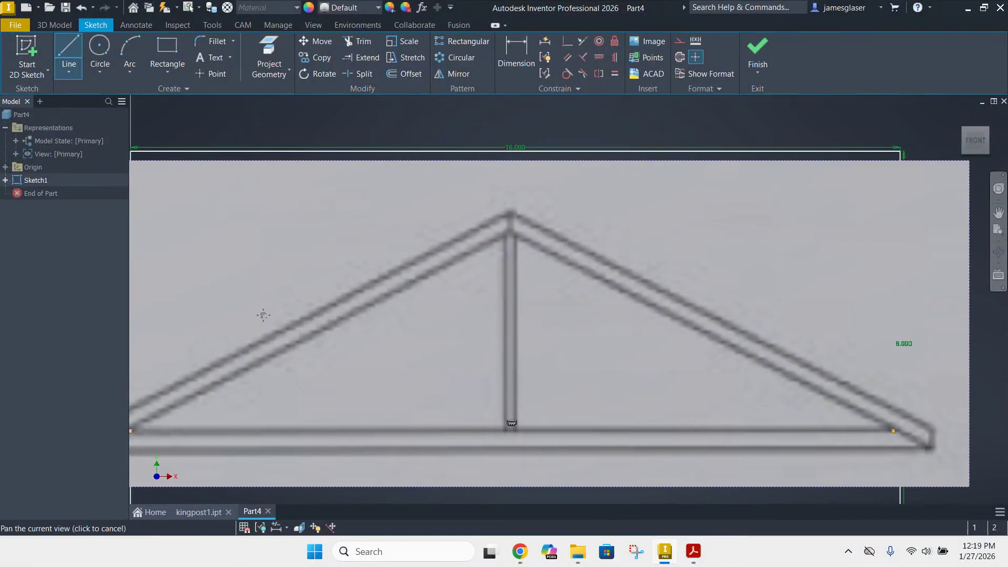
{"action": "middle_click_drag", "start_coordinate": [260, 315], "coordinate": [457, 210]}
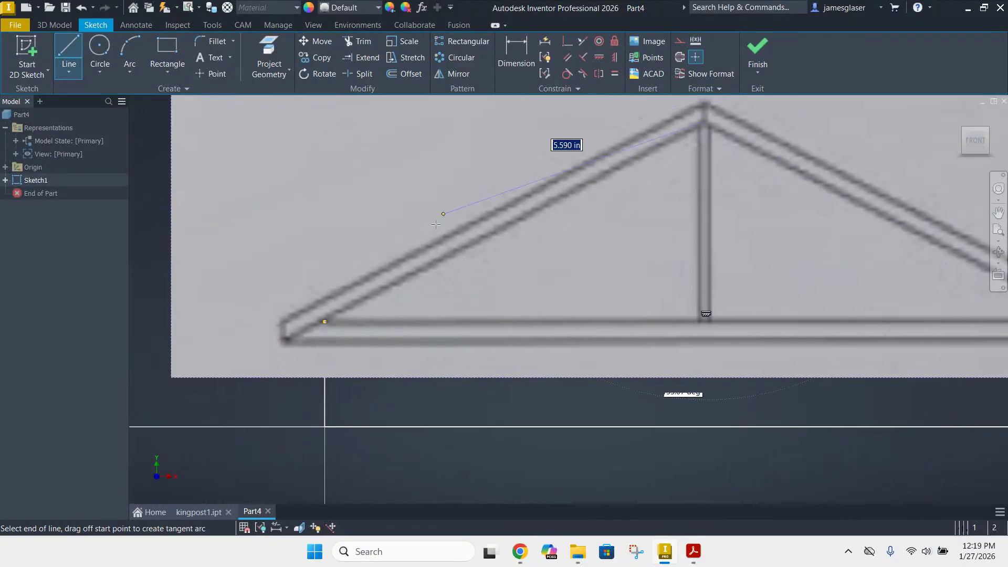
{"action": "left_click", "coordinate": [324, 322]}
Offset the traced triangle outward by 0.25 in and finish the sketch
{"action": "middle_click_drag", "start_coordinate": [547, 273], "coordinate": [395, 242]}
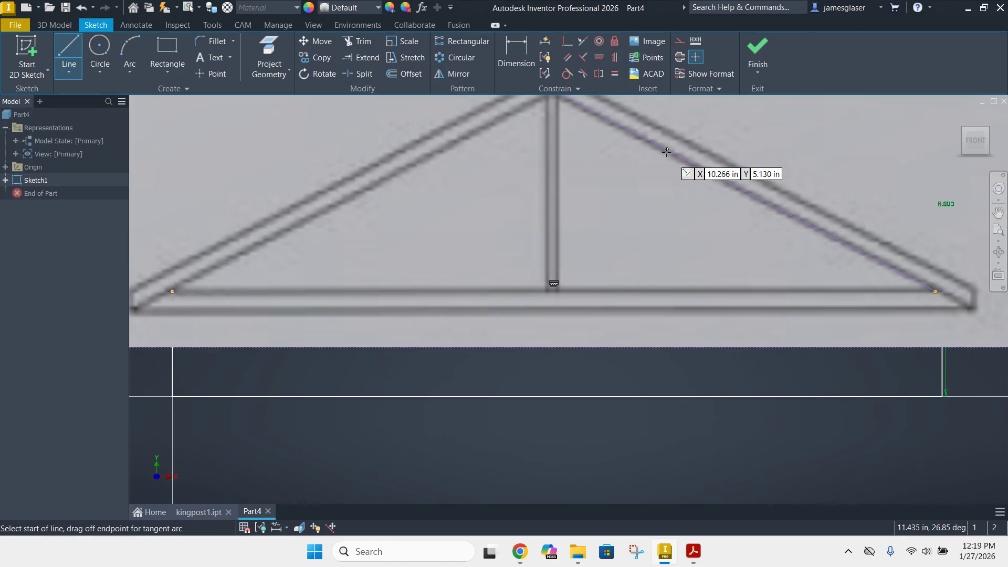
{"action": "left_click", "coordinate": [398, 75]}
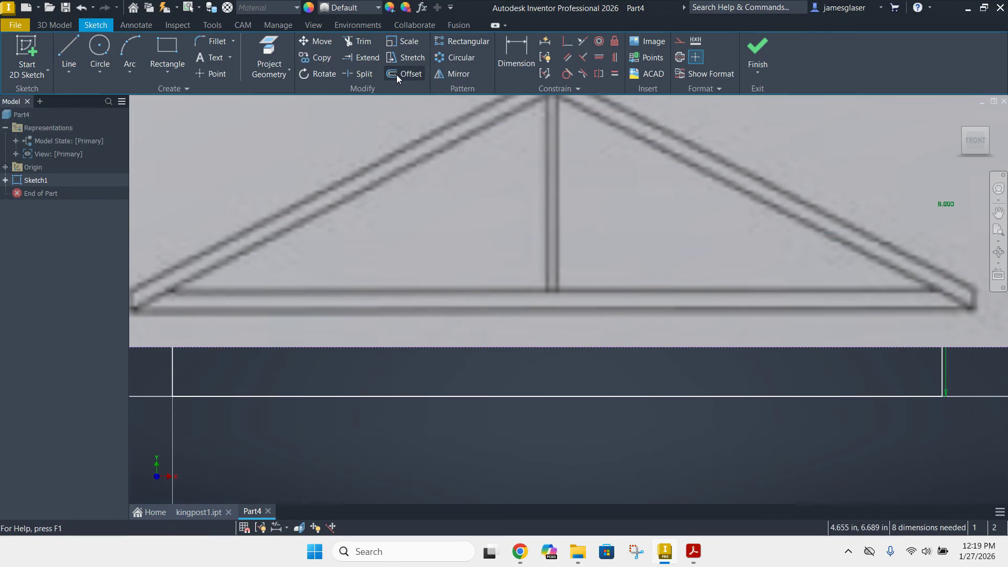
{"action": "left_click", "coordinate": [360, 199]}
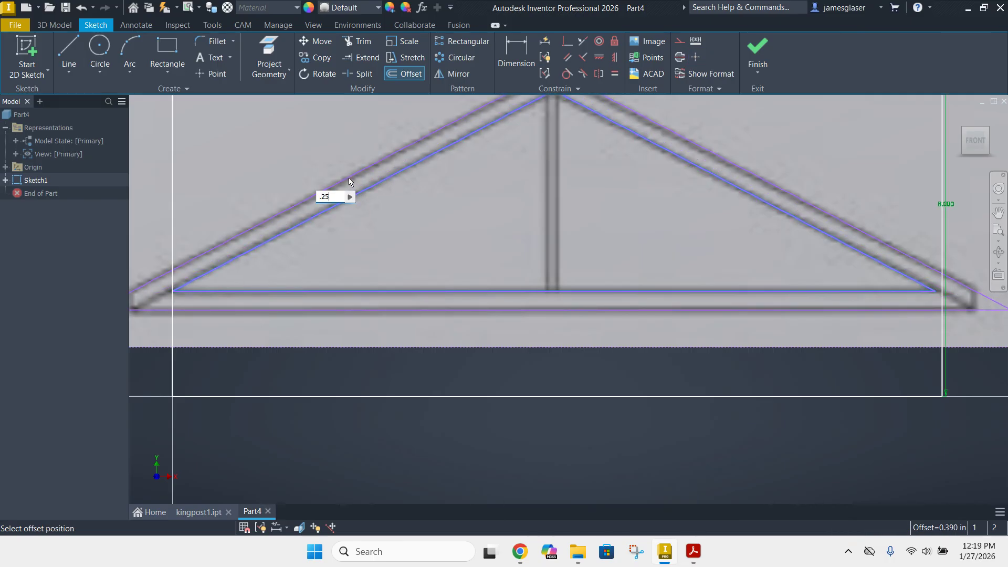
{"action": "type", "text": ".25"}
{"action": "key", "text": "Return"}
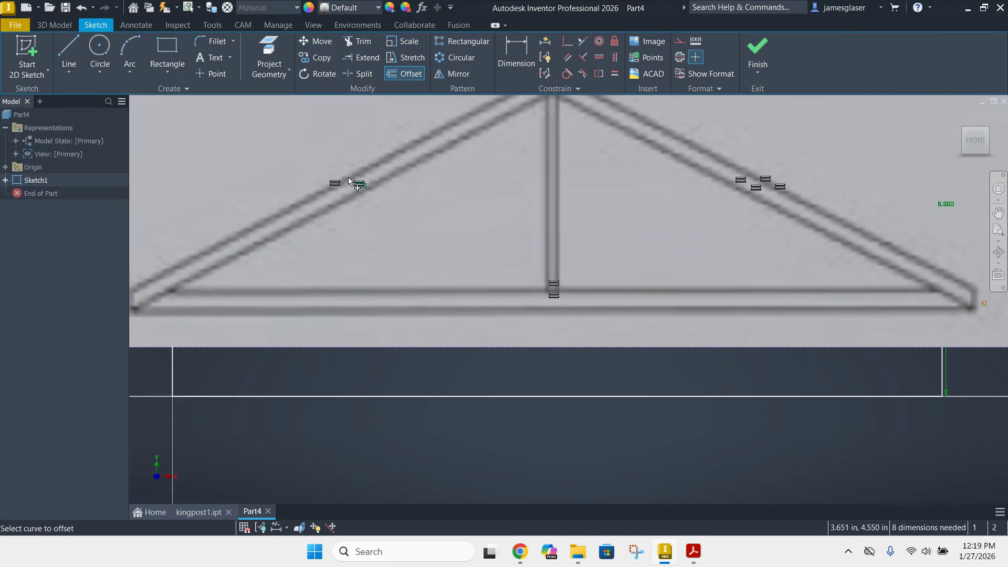
{"action": "scroll", "coordinate": [231, 213], "scroll_direction": "up", "scroll_amount": 2}
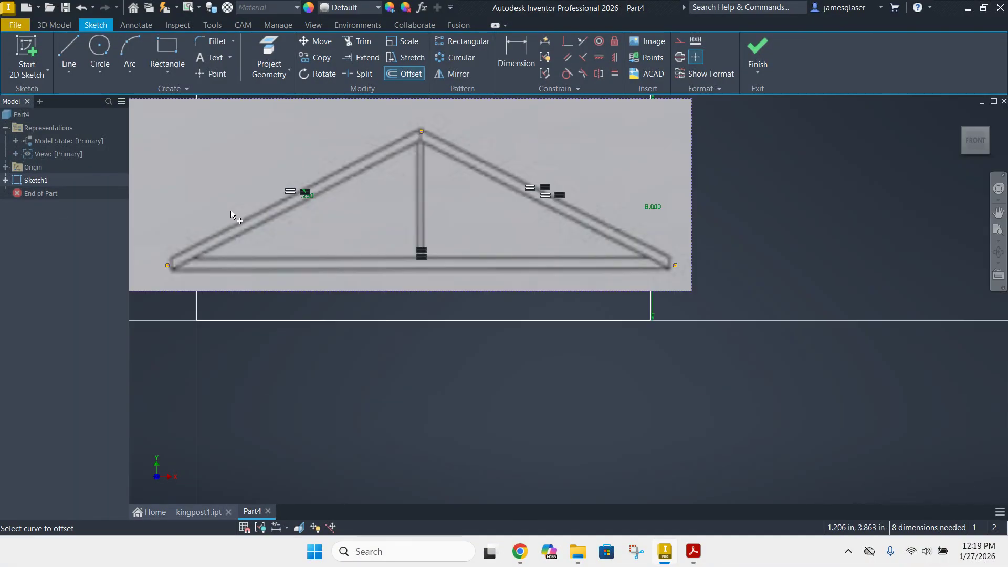
{"action": "left_click", "coordinate": [757, 48]}
Extrude the frame profile between the two triangles by 0.2 in
{"action": "middle_click_drag", "start_coordinate": [616, 245], "coordinate": [420, 338]}
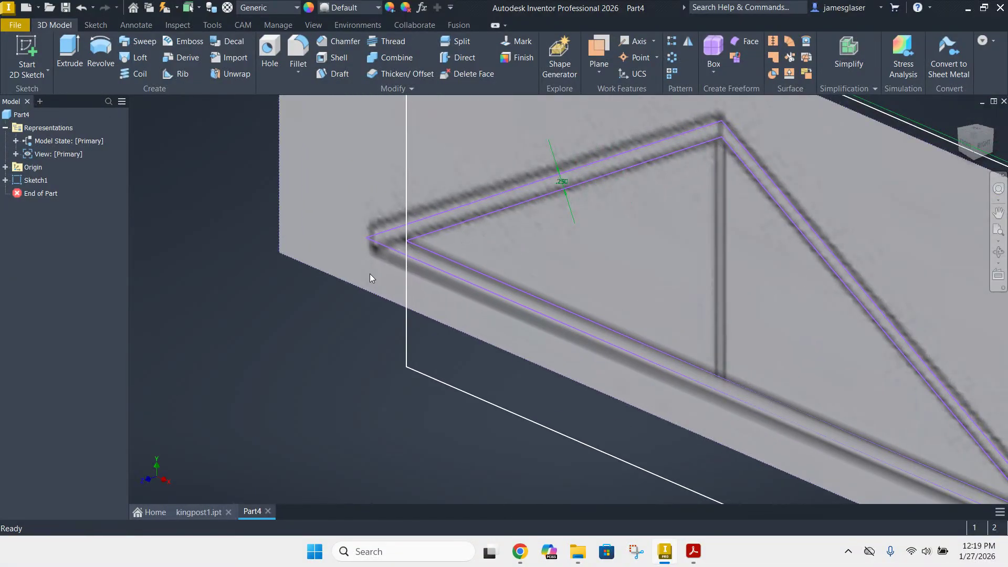
{"action": "left_click", "coordinate": [69, 53]}
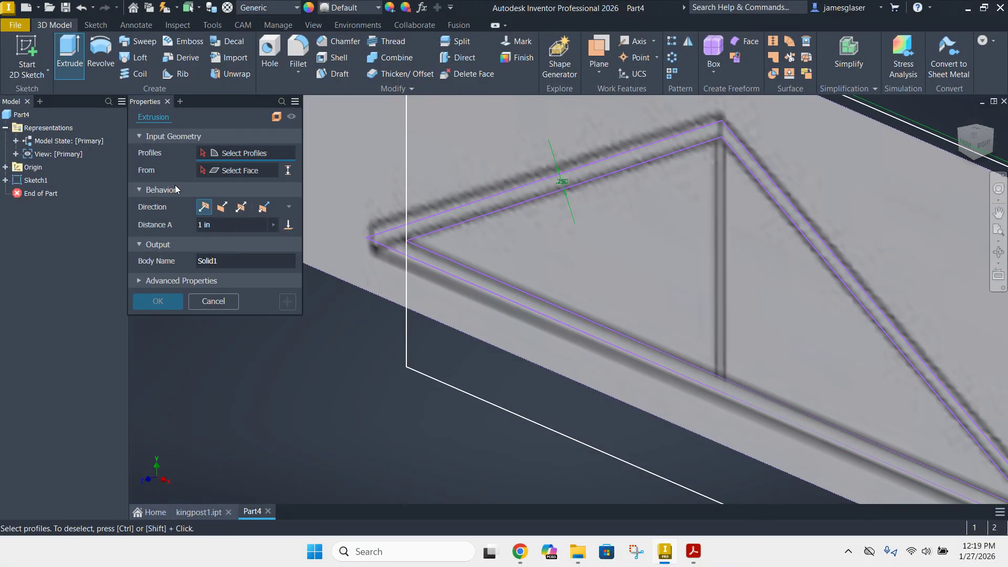
{"action": "left_click", "coordinate": [525, 197]}
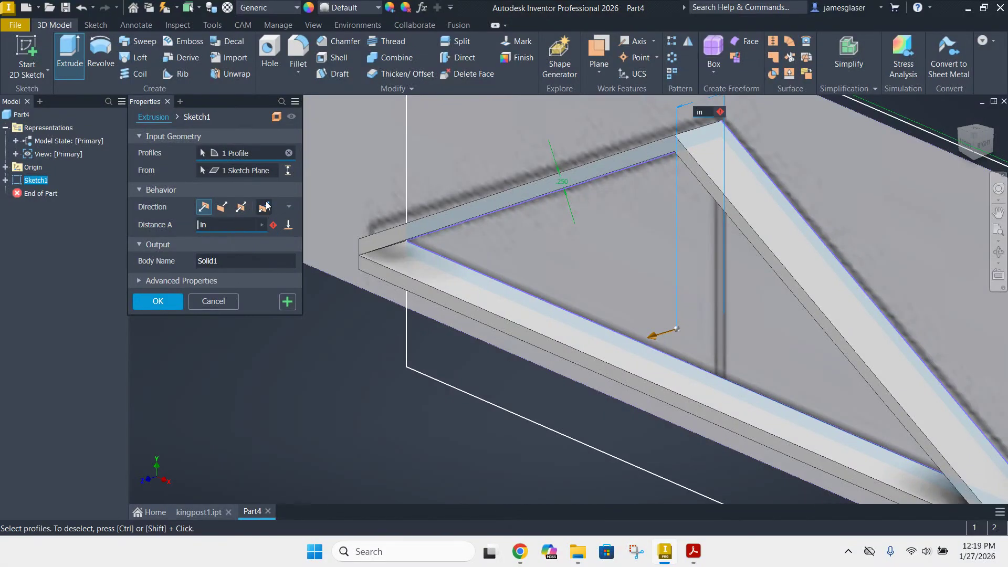
{"action": "type", "text": ".25"}
{"action": "key", "text": "Return"}
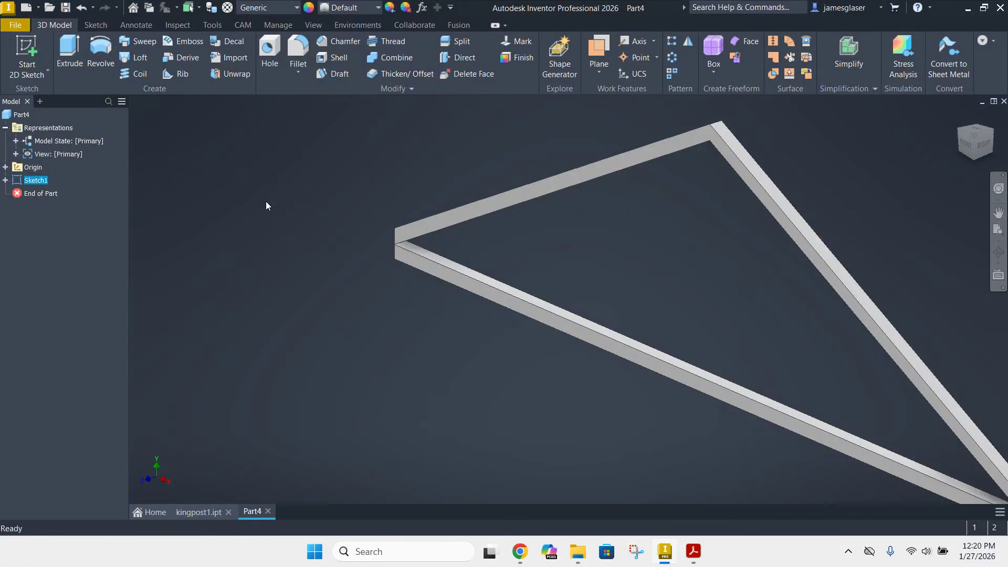
Edit the extrusion's sketch, trim the rectangle's vertical sides where they cut through the frame's lower corners, and finish the sketch
{"action": "scroll", "coordinate": [449, 285], "scroll_direction": "up", "scroll_amount": 3}
{"action": "middle_click_drag", "start_coordinate": [563, 360], "coordinate": [650, 345], "text": "shift"}
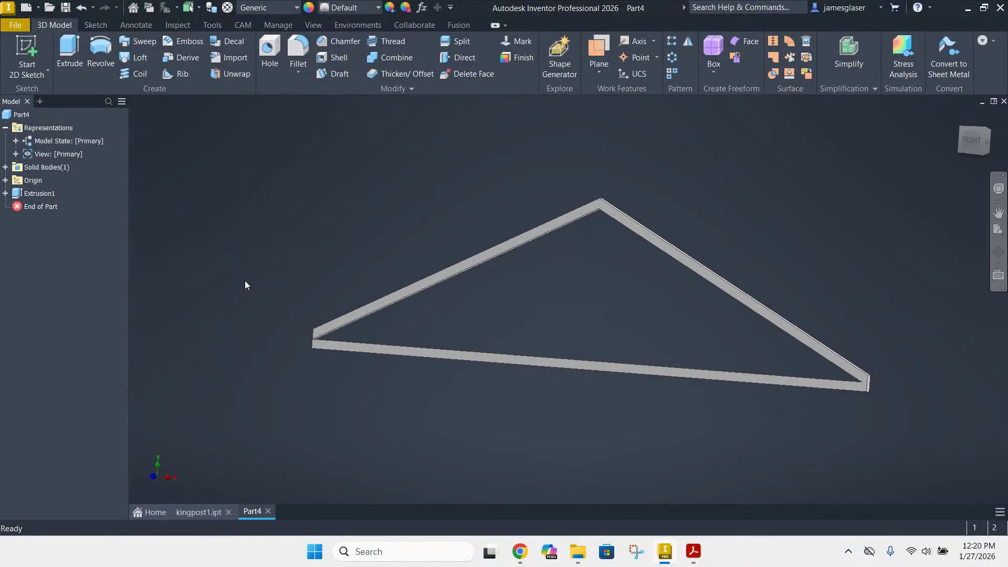
{"action": "right_click", "coordinate": [32, 194]}
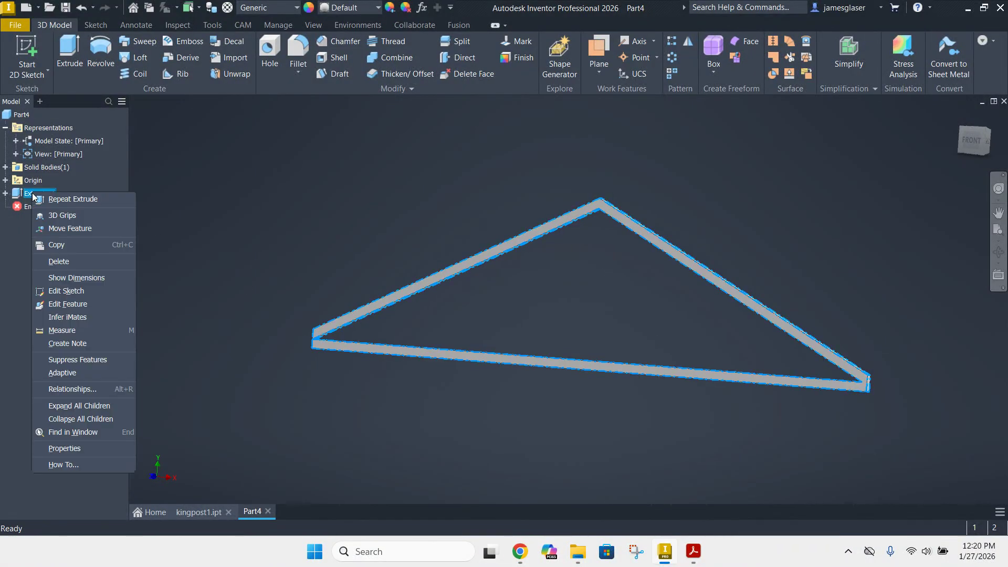
{"action": "left_click", "coordinate": [83, 295]}
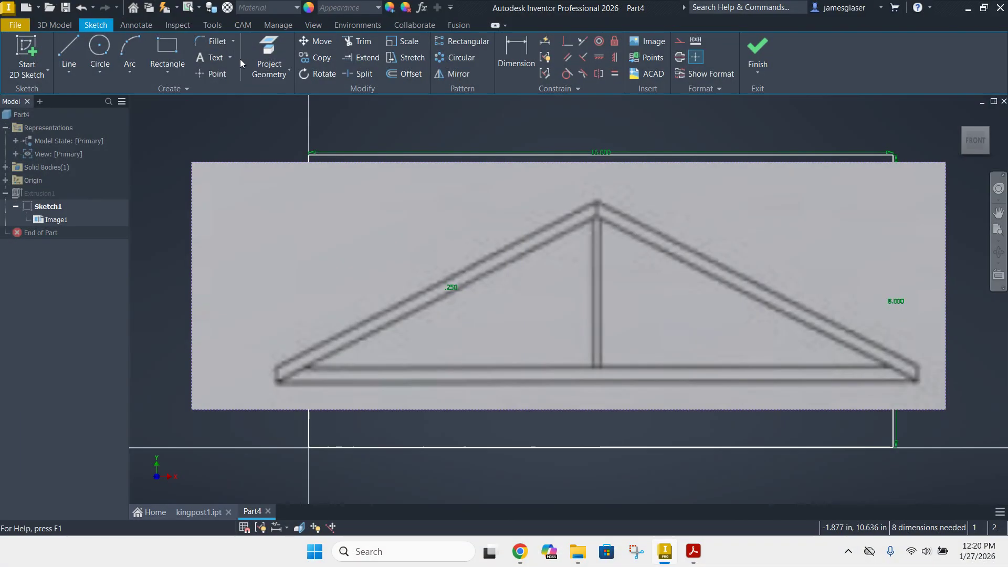
{"action": "left_click", "coordinate": [364, 42]}
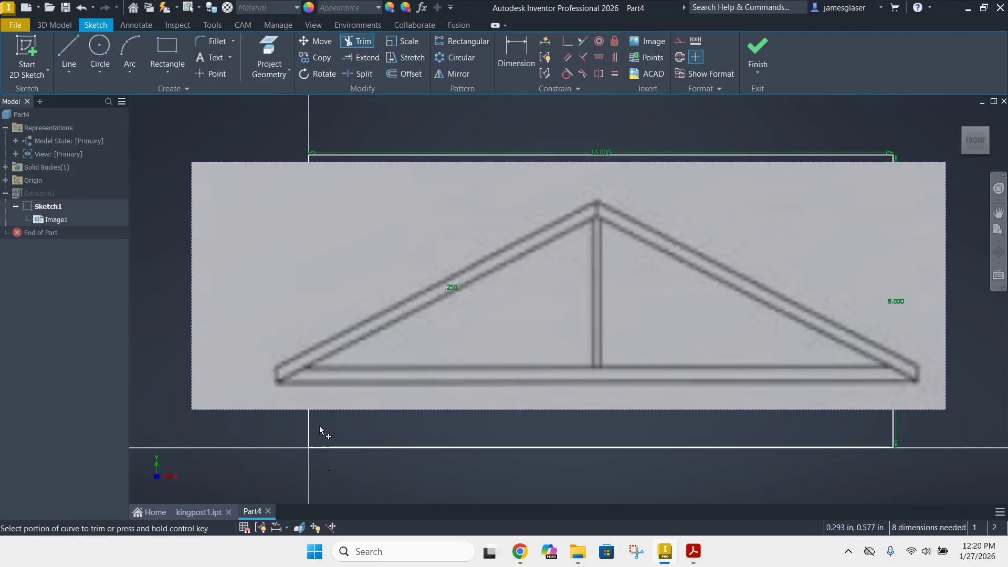
{"action": "left_click", "coordinate": [310, 374]}
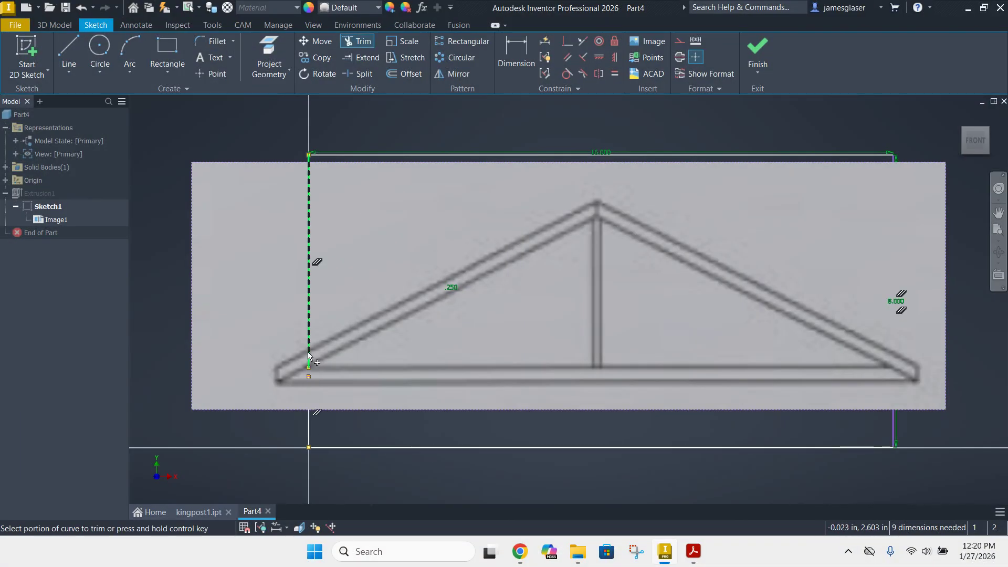
{"action": "left_click", "coordinate": [309, 355]}
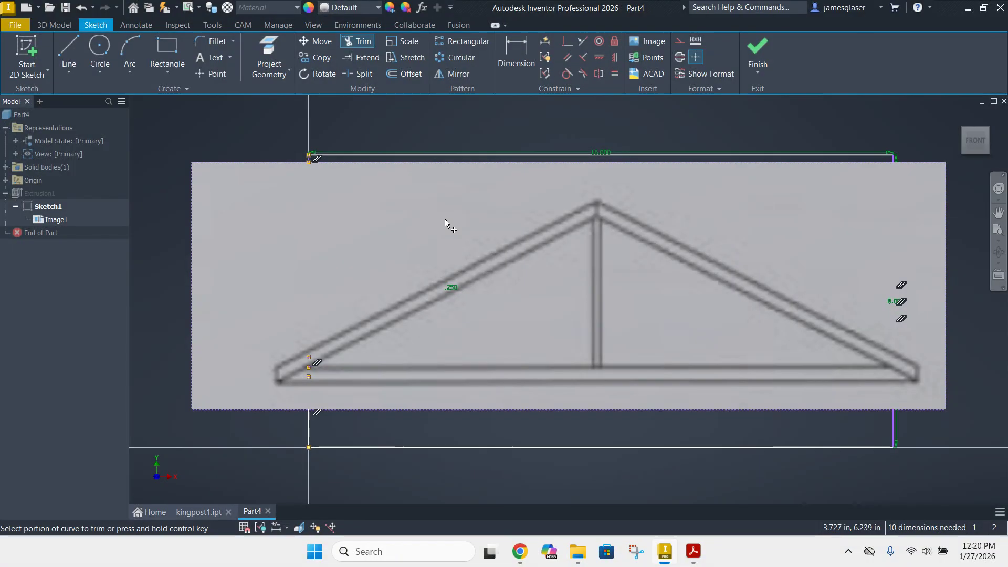
{"action": "left_click", "coordinate": [896, 359]}
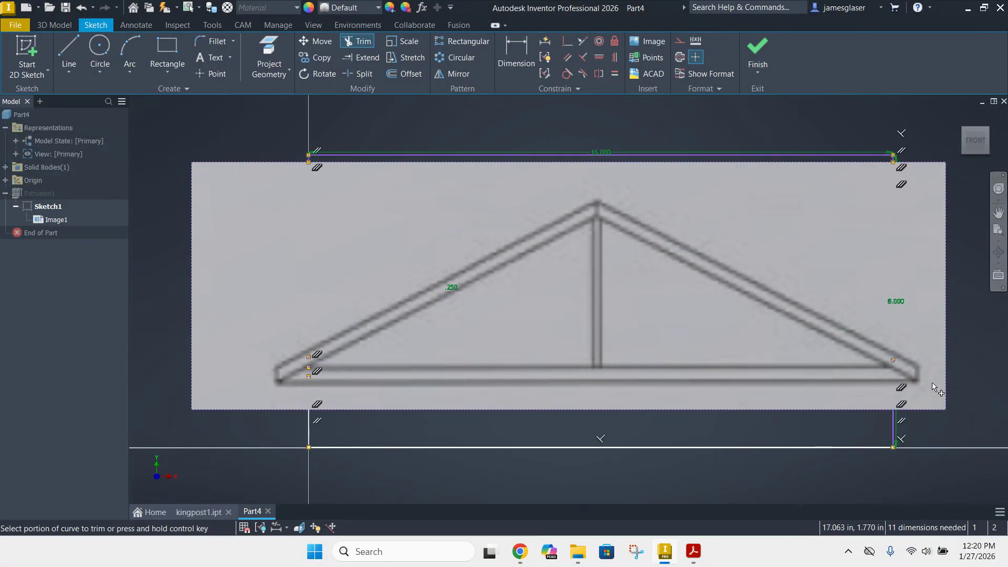
{"action": "left_click", "coordinate": [882, 369]}
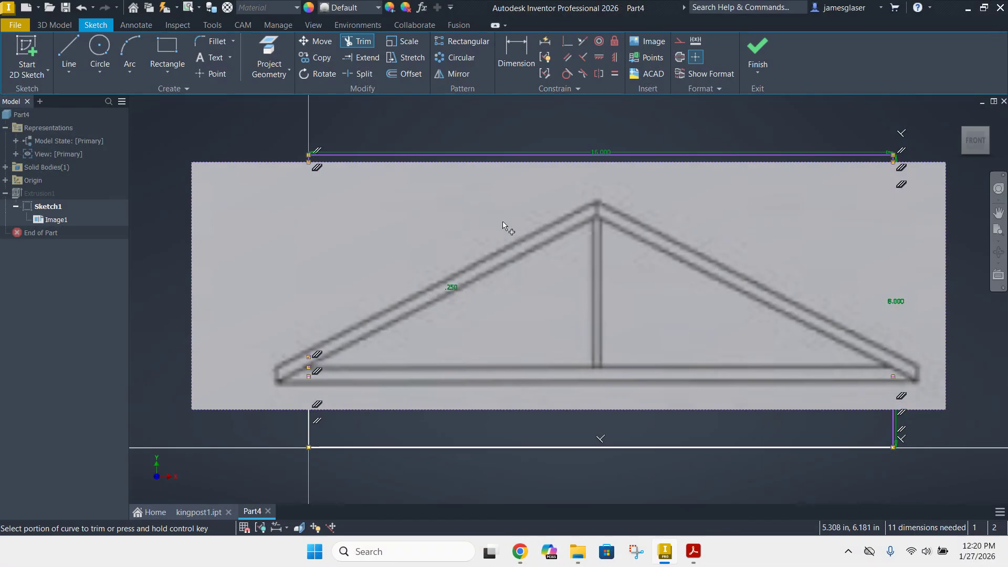
{"action": "left_click", "coordinate": [758, 53]}
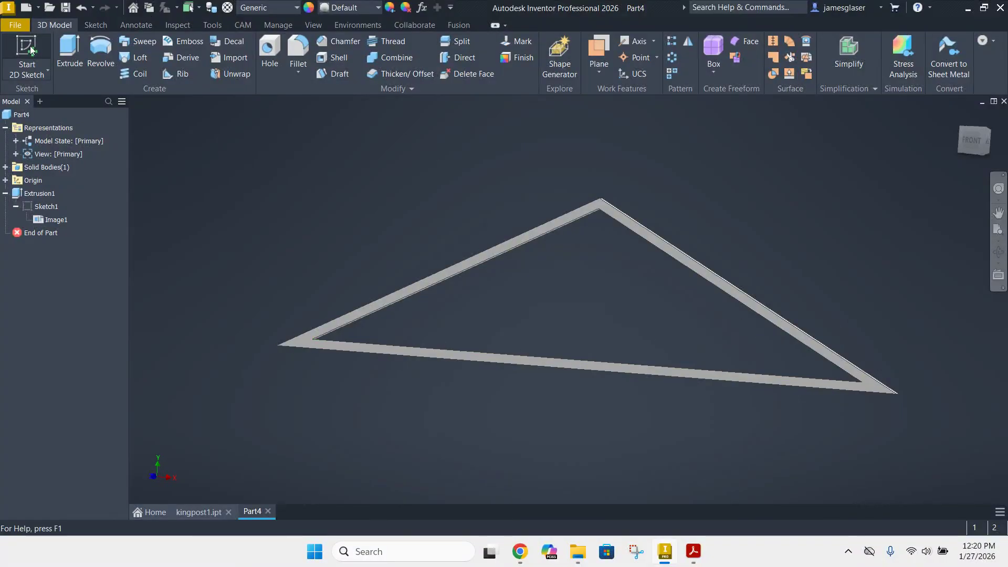
{"action": "key", "text": "s"}
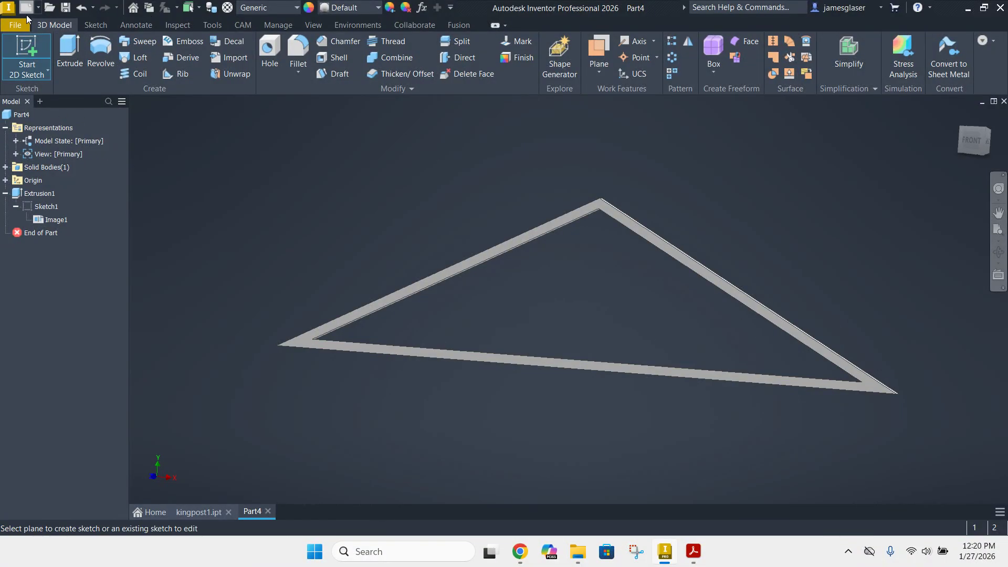
{"action": "left_click", "coordinate": [311, 339]}
{"action": "left_click", "coordinate": [757, 52]}
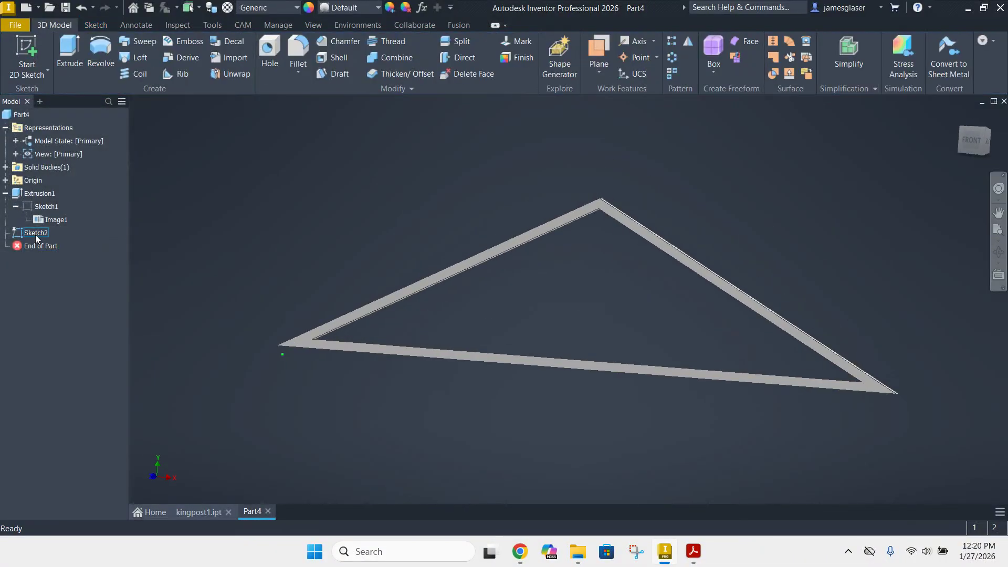
{"action": "right_click", "coordinate": [36, 235]}
{"action": "left_click", "coordinate": [58, 272]}
Start a new sketch on the truss frame's front face and make the first sketch with its reference image visible
{"action": "left_click", "coordinate": [25, 52]}
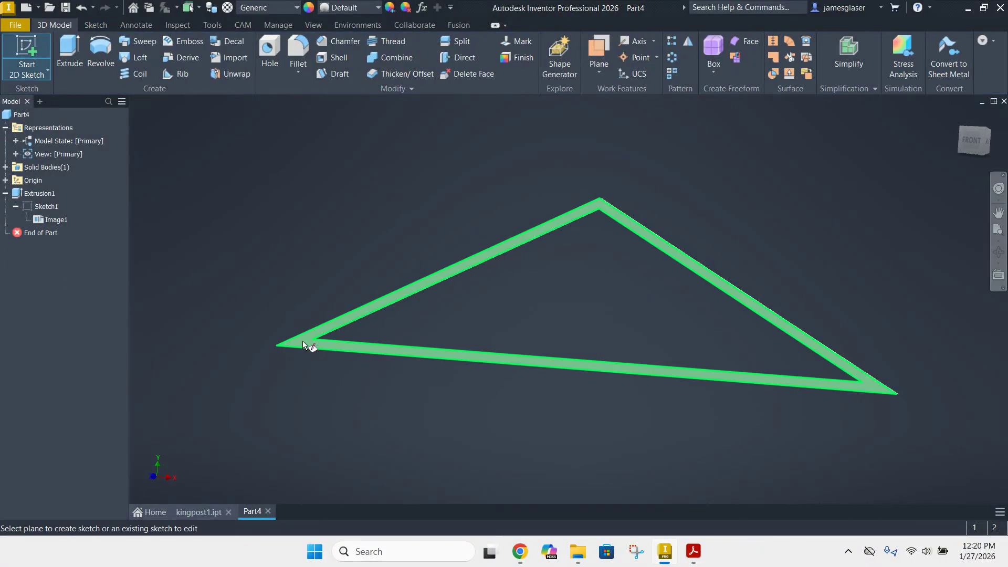
{"action": "left_click", "coordinate": [302, 341]}
{"action": "middle_click_drag", "start_coordinate": [750, 210], "coordinate": [486, 360]}
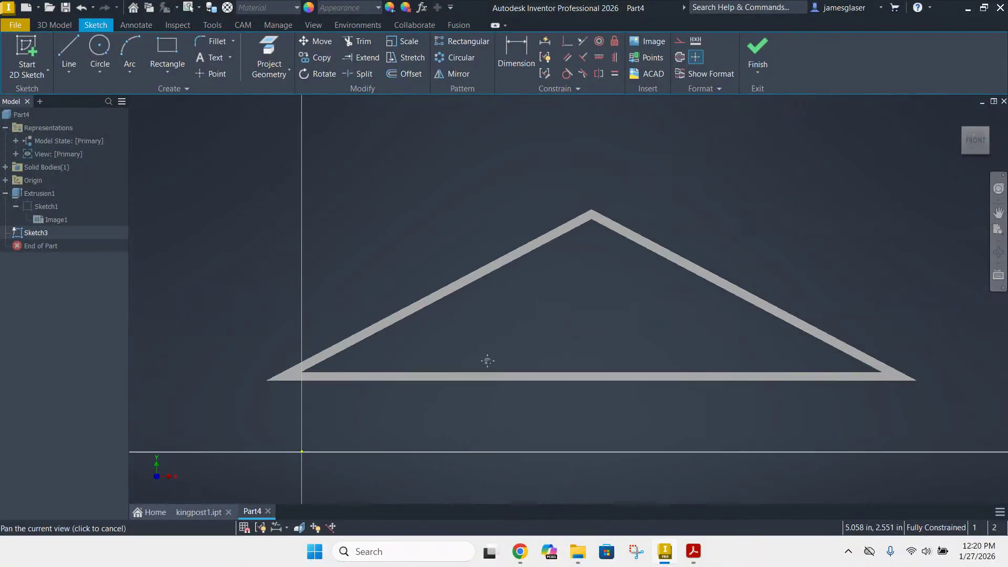
{"action": "right_click", "coordinate": [52, 218]}
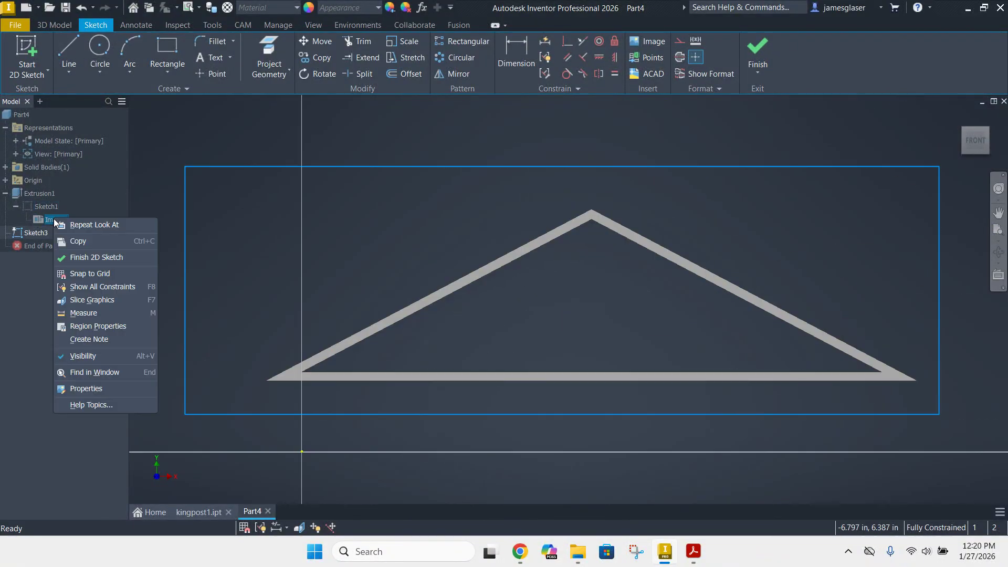
{"action": "left_click", "coordinate": [118, 157]}
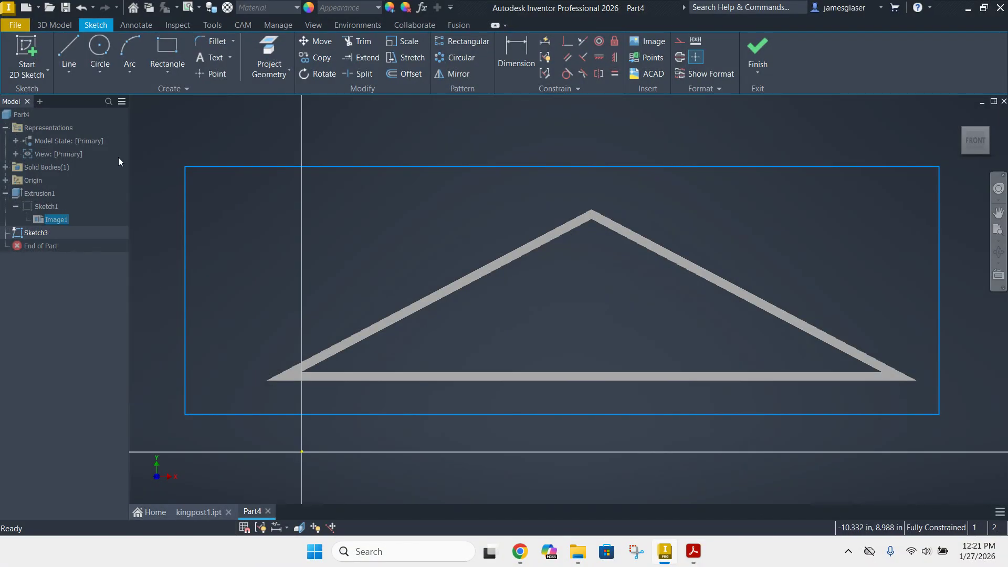
{"action": "right_click", "coordinate": [44, 208]}
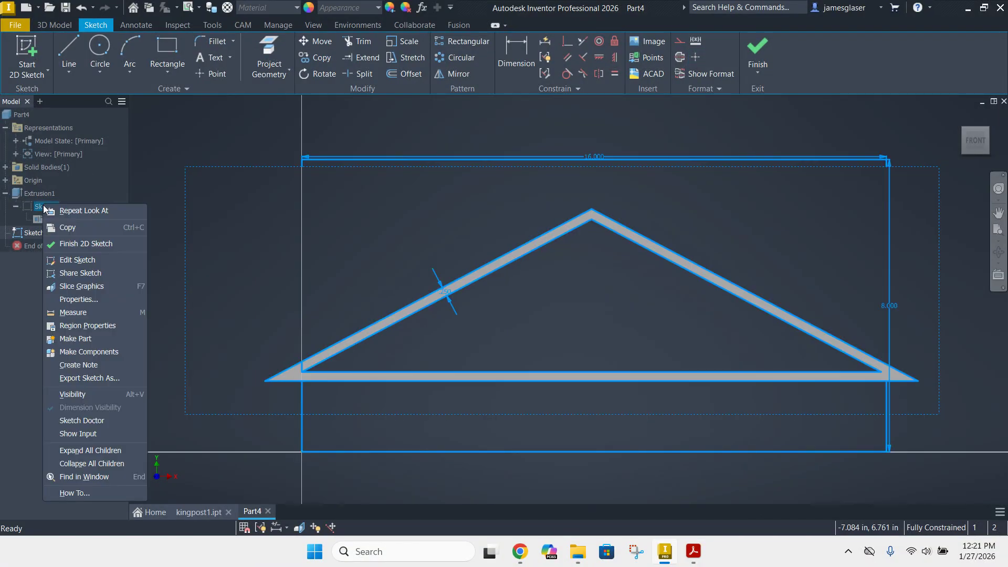
{"action": "left_click", "coordinate": [65, 394]}
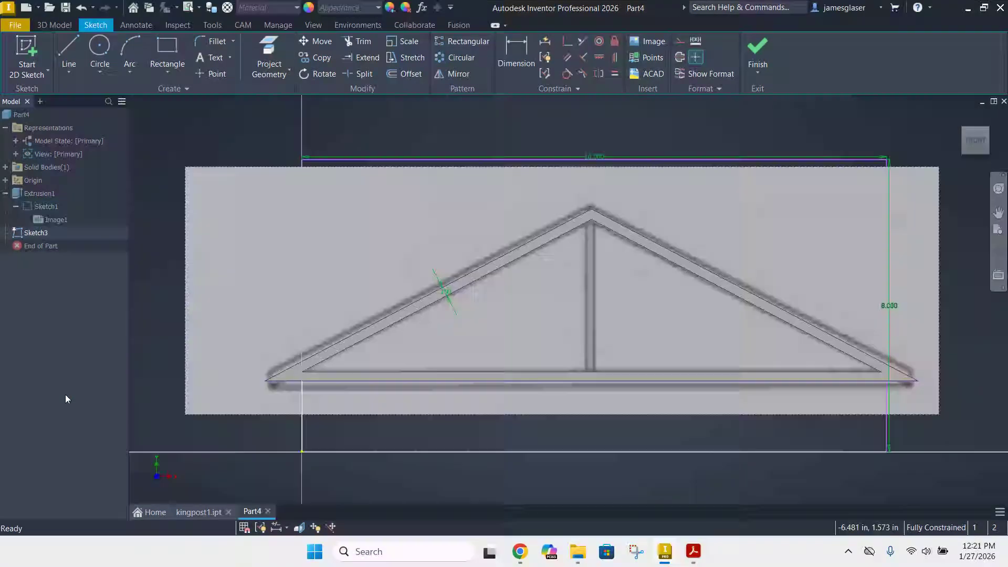
{"action": "left_click", "coordinate": [160, 329]}
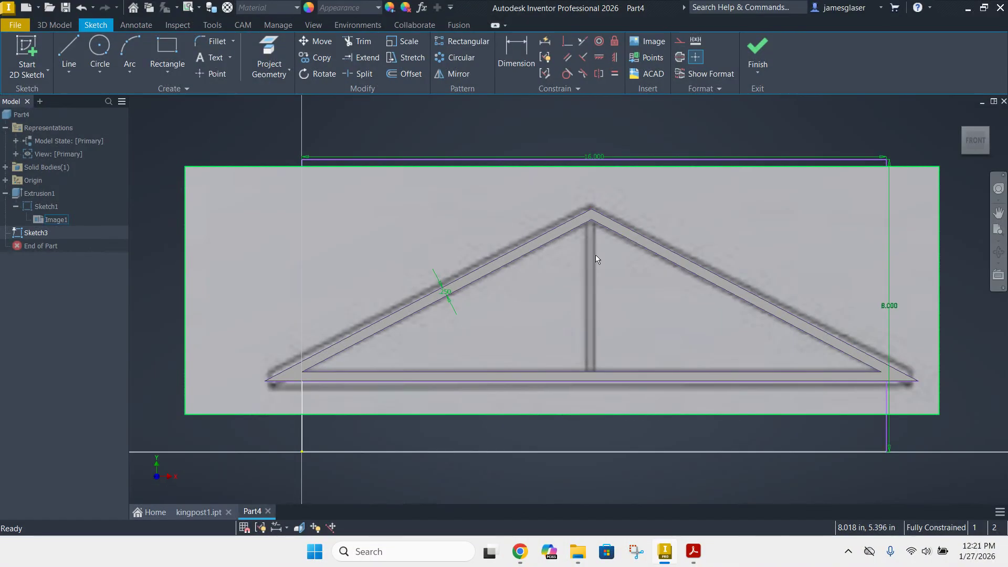
Draw a vertical line about 6 in long through the frame's apex, extending past the rafters and below the bottom chord
{"action": "left_click", "coordinate": [72, 49]}
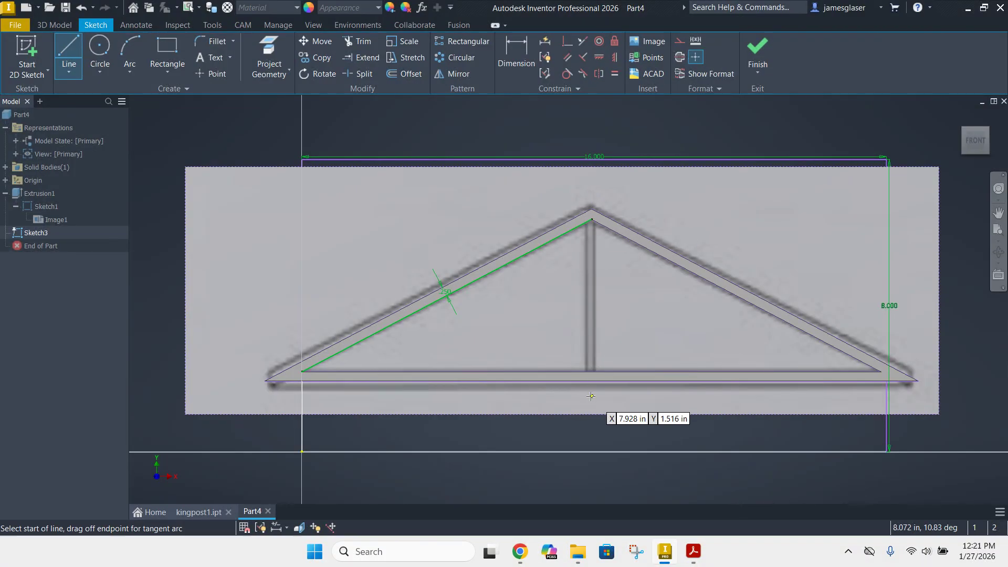
{"action": "left_click", "coordinate": [591, 396]}
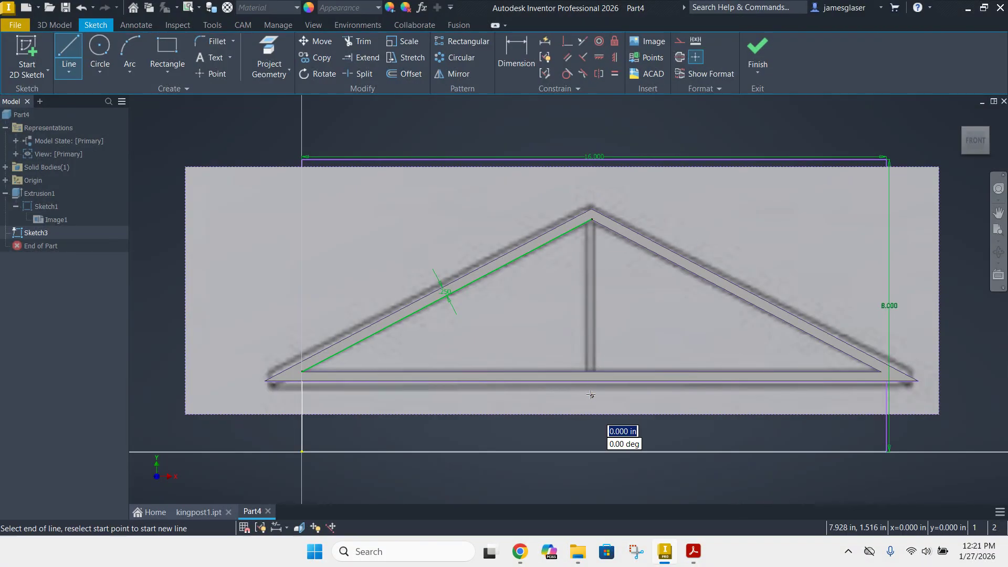
{"action": "left_click", "coordinate": [591, 177]}
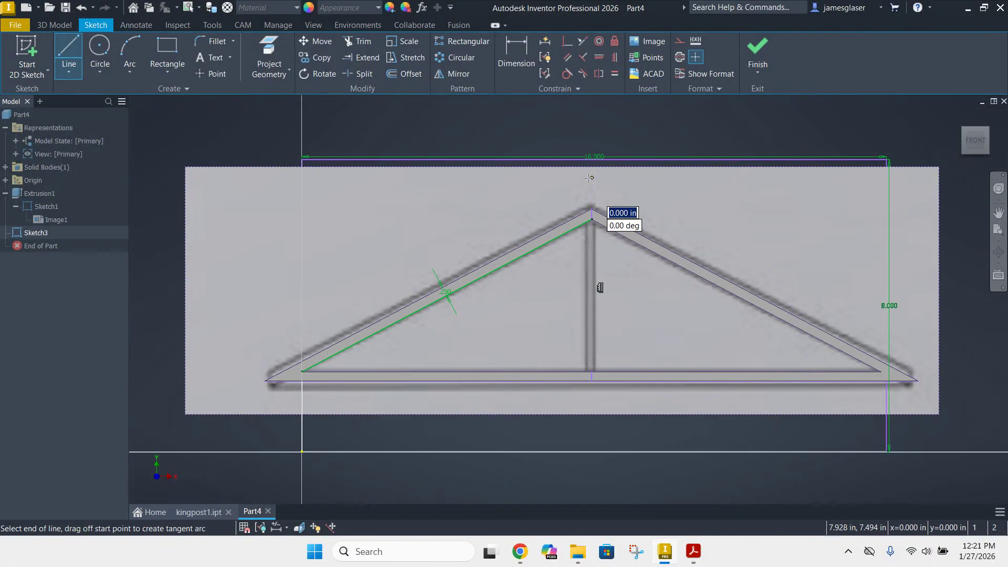
{"action": "key", "text": "Escape"}
{"action": "key", "text": "Escape"}
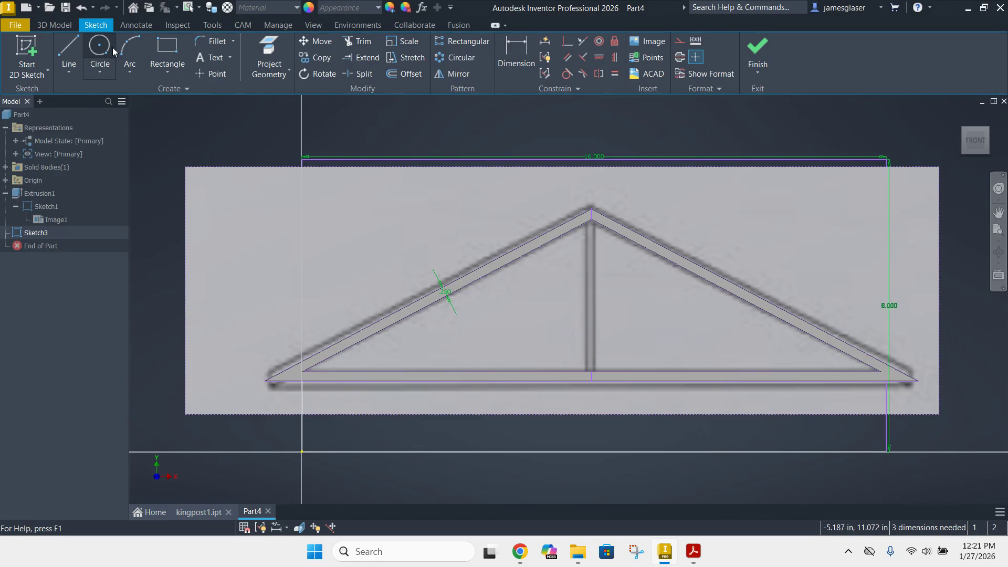
Offset the vertical centre line by 0.125 in to each side to outline the kingpost
{"action": "left_click", "coordinate": [409, 75]}
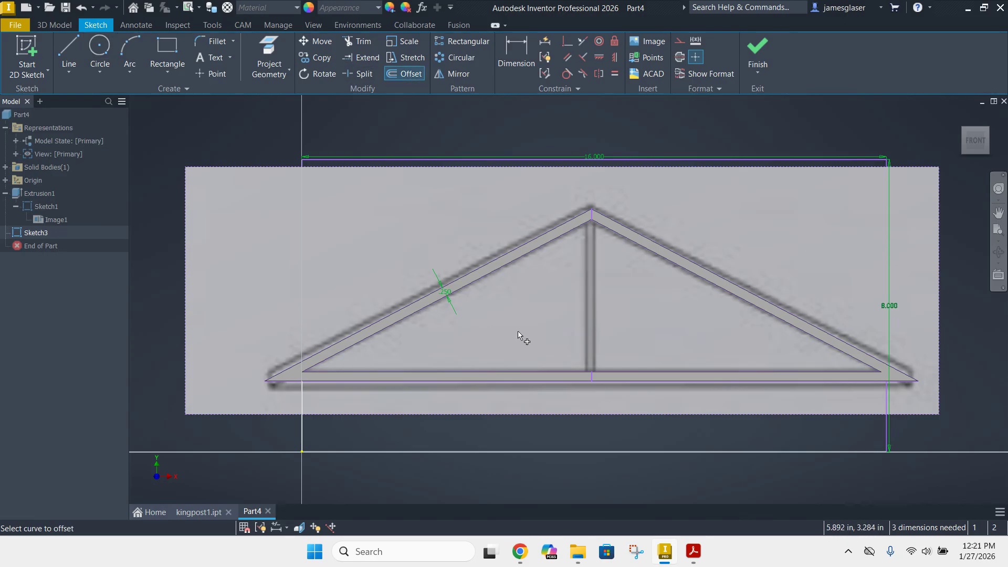
{"action": "left_click", "coordinate": [592, 322]}
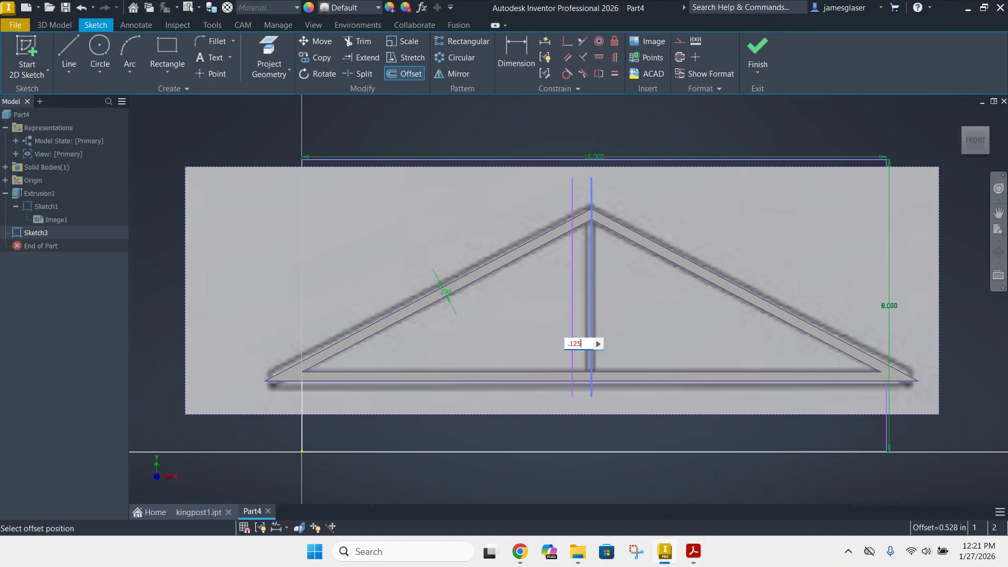
{"action": "type", "text": ".125"}
{"action": "key", "text": "Return"}
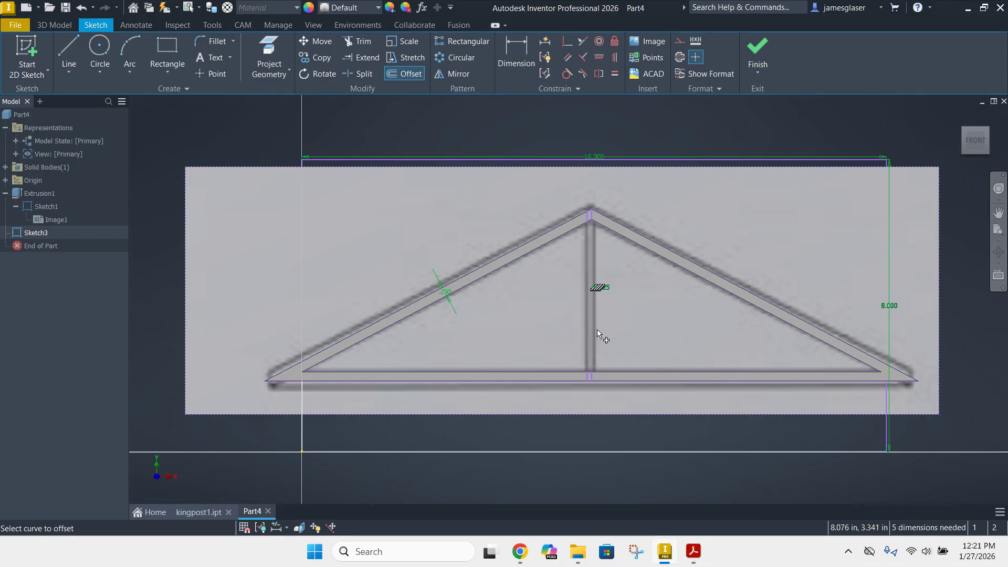
{"action": "left_click", "coordinate": [591, 327]}
{"action": "type", "text": ".1"}
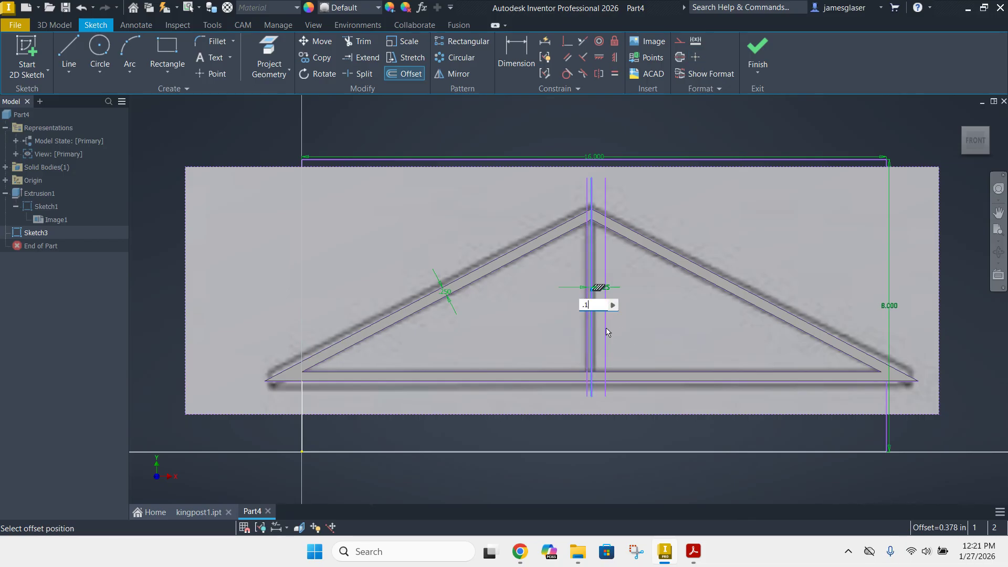
{"action": "key", "text": "Return"}
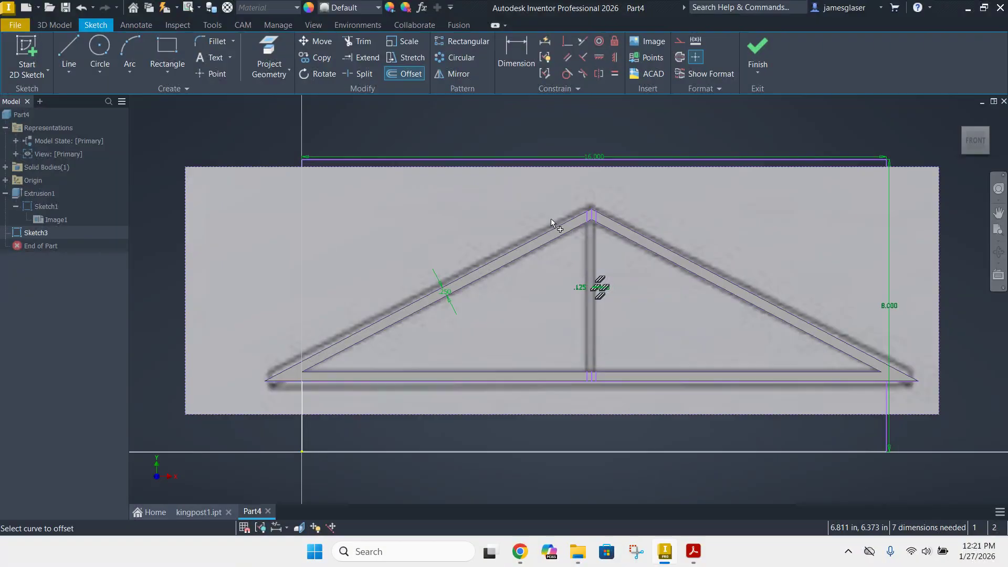
{"action": "scroll", "coordinate": [551, 219], "scroll_direction": "up", "scroll_amount": 3}
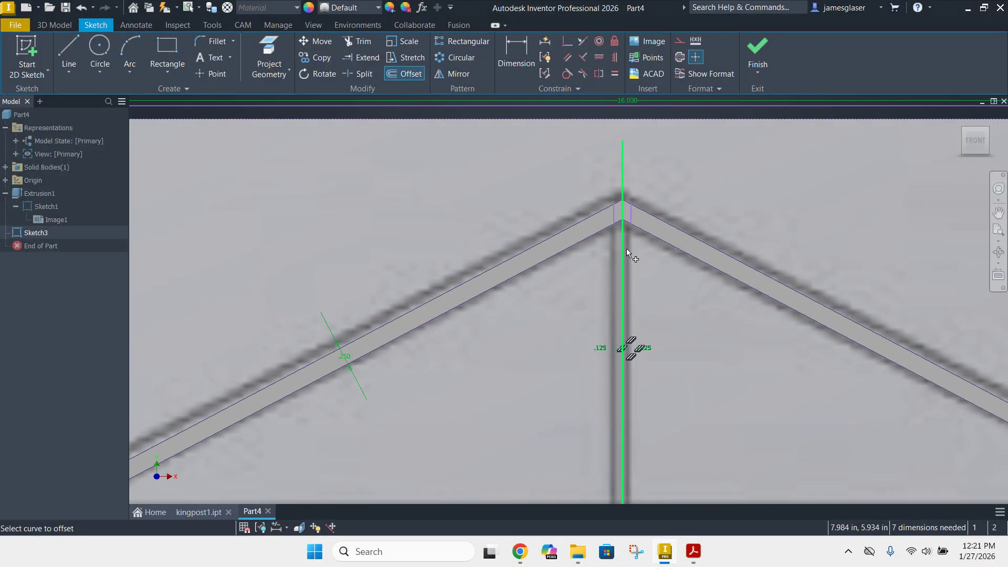
{"action": "left_click", "coordinate": [628, 245]}
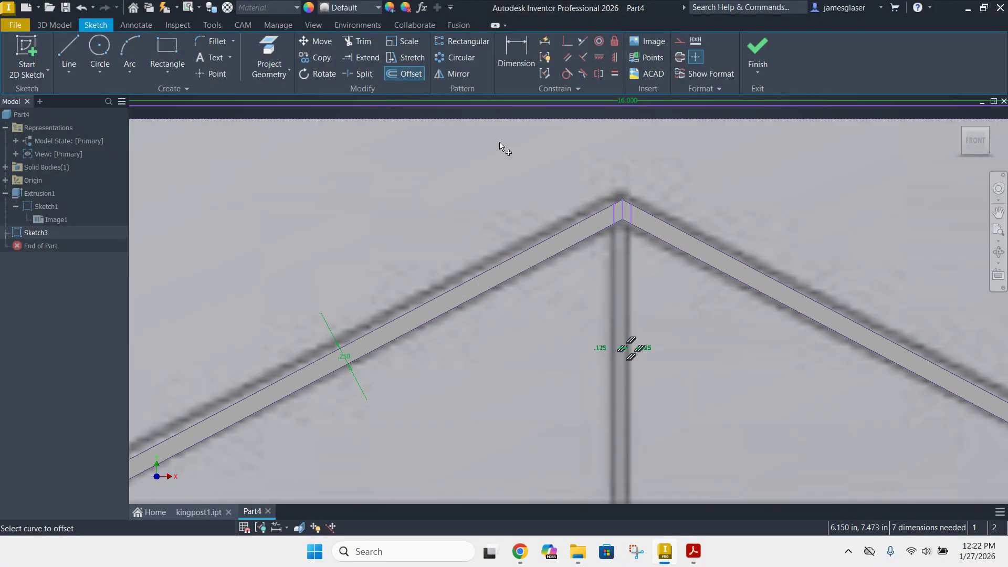
Project the frame's two sloping inner edges and its inner base edge into the sketch
{"action": "left_click", "coordinate": [270, 71]}
{"action": "left_click", "coordinate": [278, 96]}
{"action": "left_click", "coordinate": [554, 256]}
{"action": "left_click", "coordinate": [690, 258]}
{"action": "scroll", "coordinate": [681, 308], "scroll_direction": "down", "scroll_amount": 5}
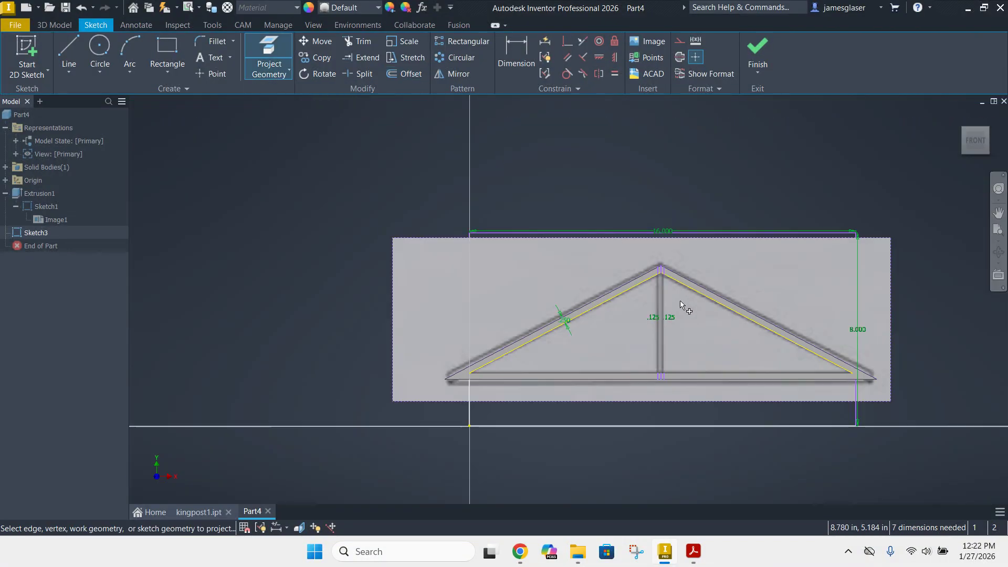
{"action": "left_click", "coordinate": [707, 374]}
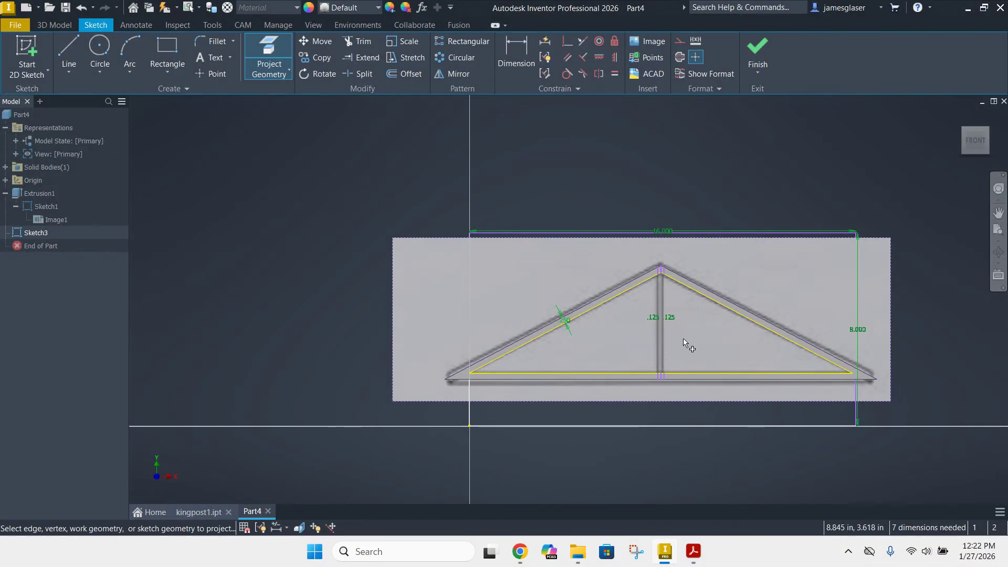
Extrude both kingpost regions beside the centre line by 0.25 in, in the flipped direction into the frame
{"action": "middle_click_drag", "start_coordinate": [701, 304], "coordinate": [640, 264], "text": "shift"}
{"action": "scroll", "coordinate": [640, 264], "scroll_direction": "up", "scroll_amount": 2}
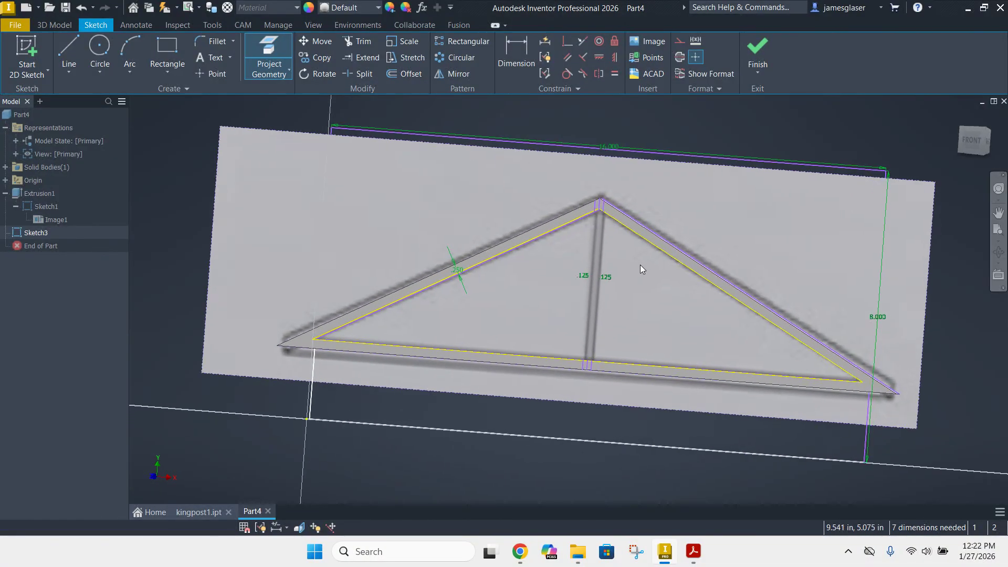
{"action": "key", "text": "e"}
{"action": "scroll", "coordinate": [597, 237], "scroll_direction": "up", "scroll_amount": 3}
{"action": "scroll", "coordinate": [598, 239], "scroll_direction": "up", "scroll_amount": 2}
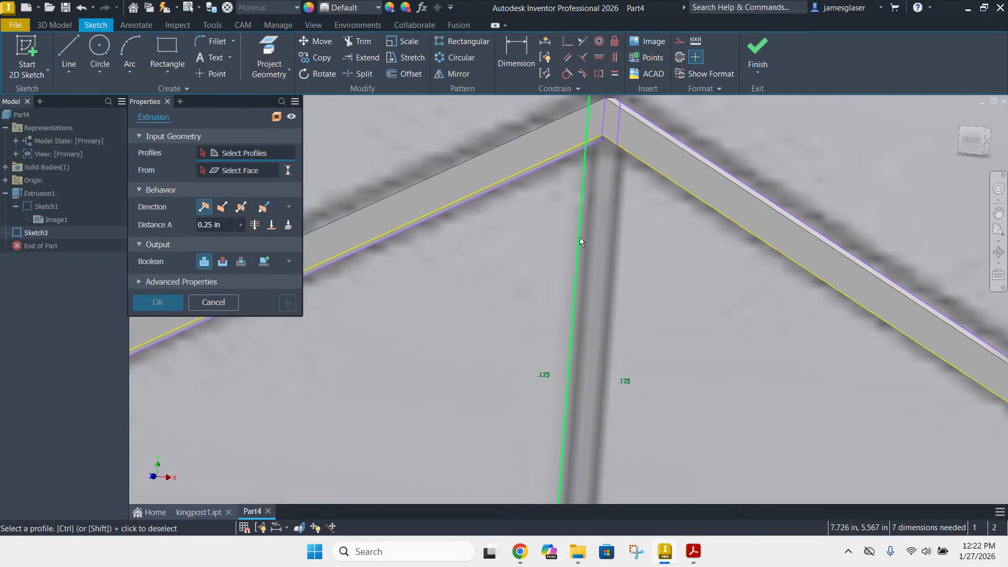
{"action": "left_click", "coordinate": [586, 238]}
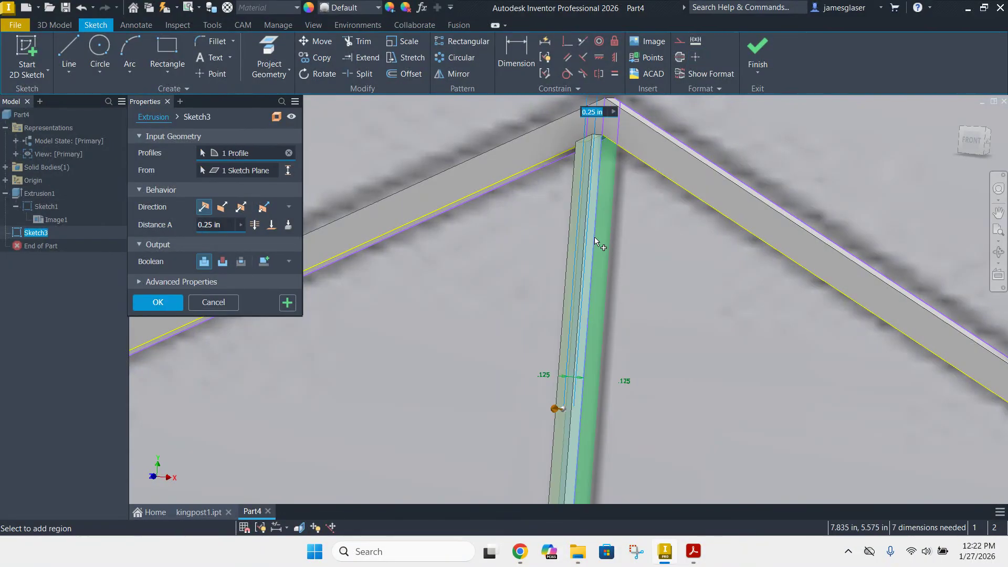
{"action": "left_click", "coordinate": [598, 237]}
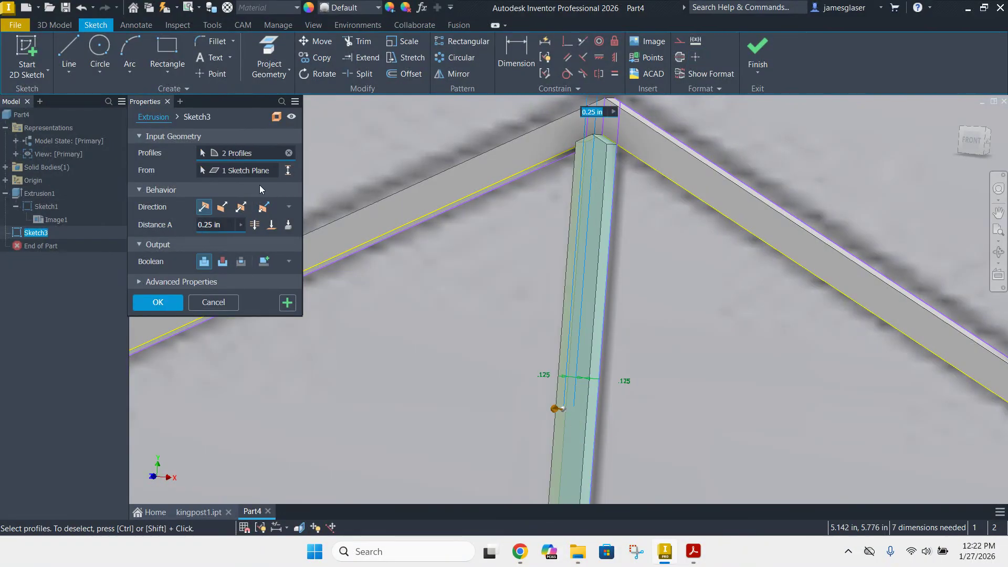
{"action": "left_click", "coordinate": [222, 207]}
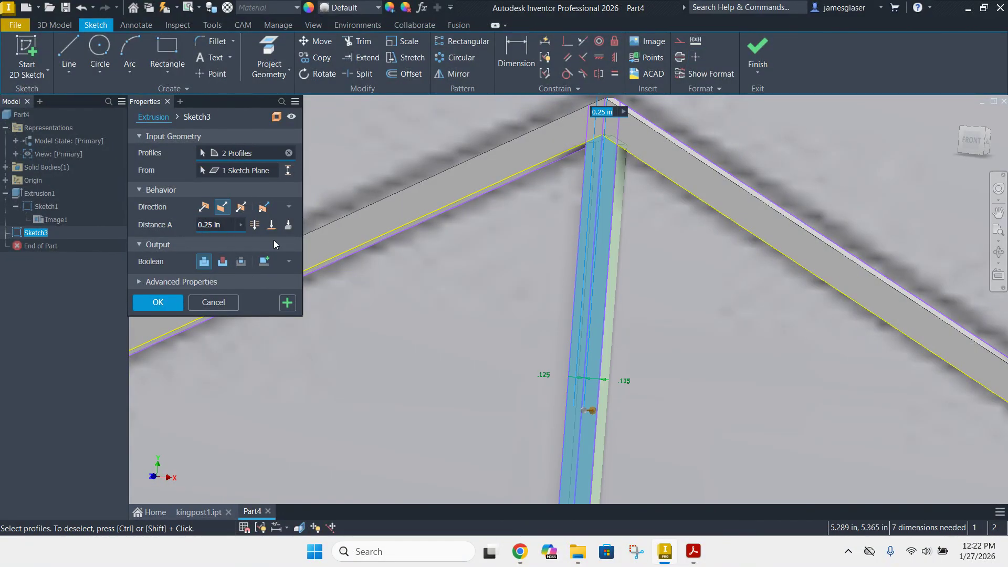
{"action": "middle_click_drag", "start_coordinate": [666, 344], "coordinate": [614, 353], "text": "shift"}
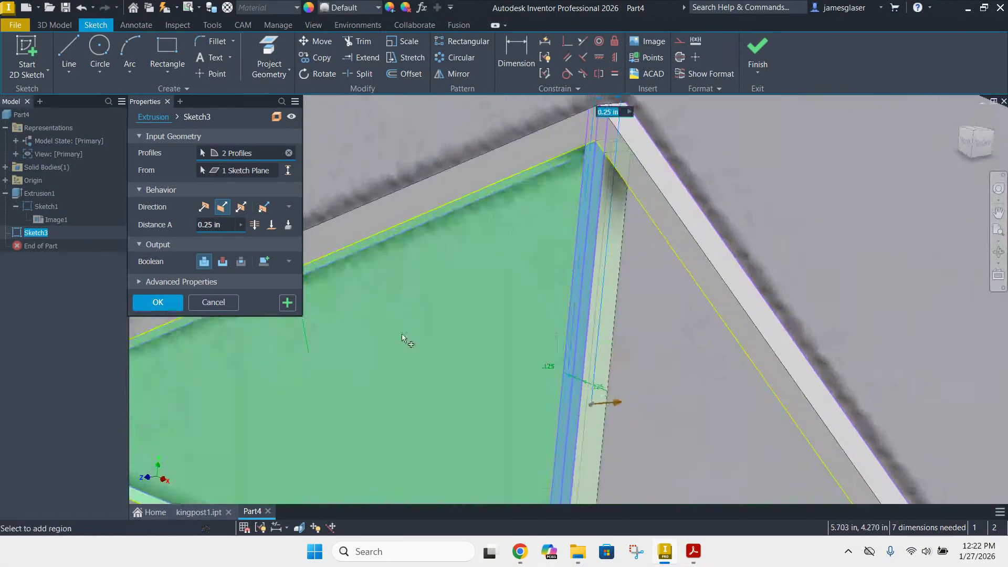
{"action": "left_click", "coordinate": [159, 301]}
Hide the first extrusion's sketch together with its reference image
{"action": "scroll", "coordinate": [455, 293], "scroll_direction": "down", "scroll_amount": 5}
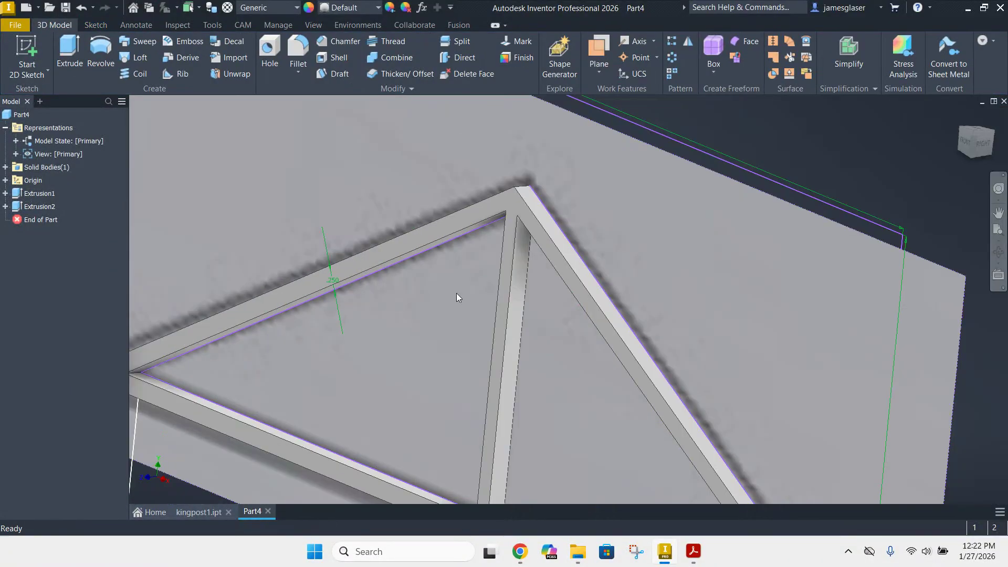
{"action": "scroll", "coordinate": [467, 362], "scroll_direction": "down", "scroll_amount": 3}
{"action": "middle_click_drag", "start_coordinate": [731, 341], "coordinate": [832, 263]}
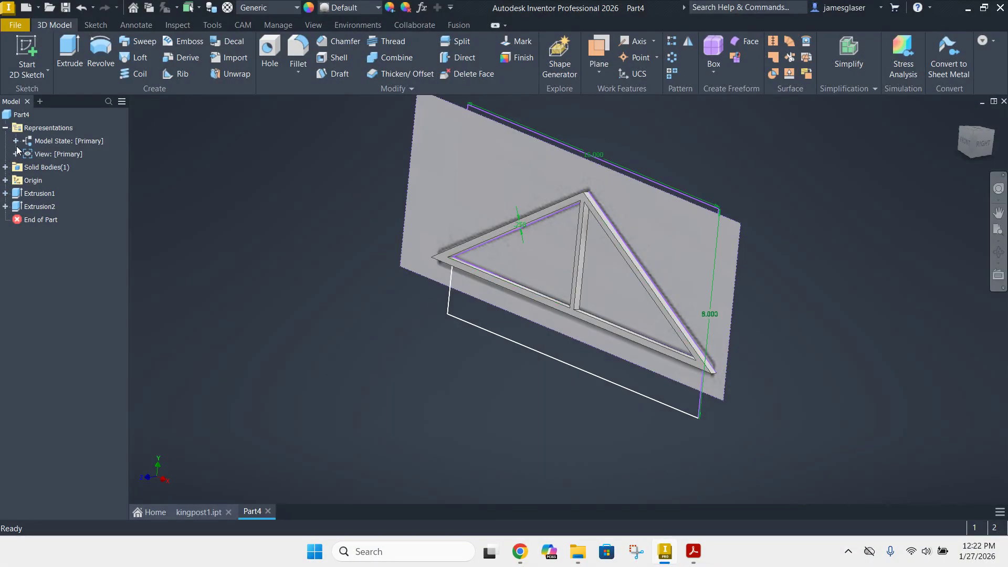
{"action": "left_click", "coordinate": [6, 193]}
{"action": "right_click", "coordinate": [39, 206]}
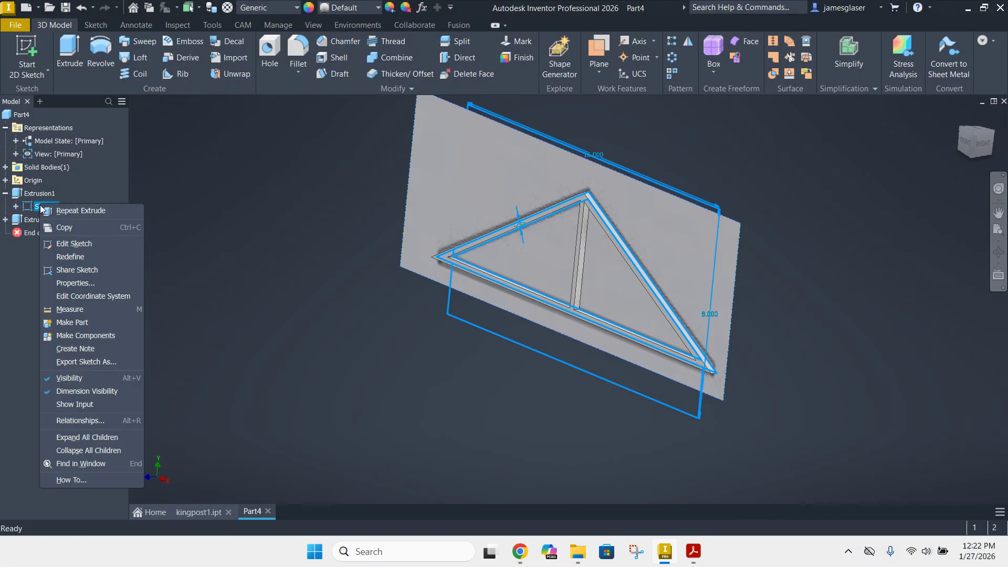
{"action": "left_click", "coordinate": [78, 379]}
{"action": "mouse_move", "coordinate": [252, 381]}
{"action": "middle_mouse_down", "text": "shift"}
{"action": "mouse_move", "coordinate": [416, 399]}
{"action": "mouse_move", "coordinate": [485, 386]}
{"action": "mouse_move", "coordinate": [465, 398]}
{"action": "mouse_move", "coordinate": [452, 388]}
{"action": "middle_mouse_up", "text": "shift"}
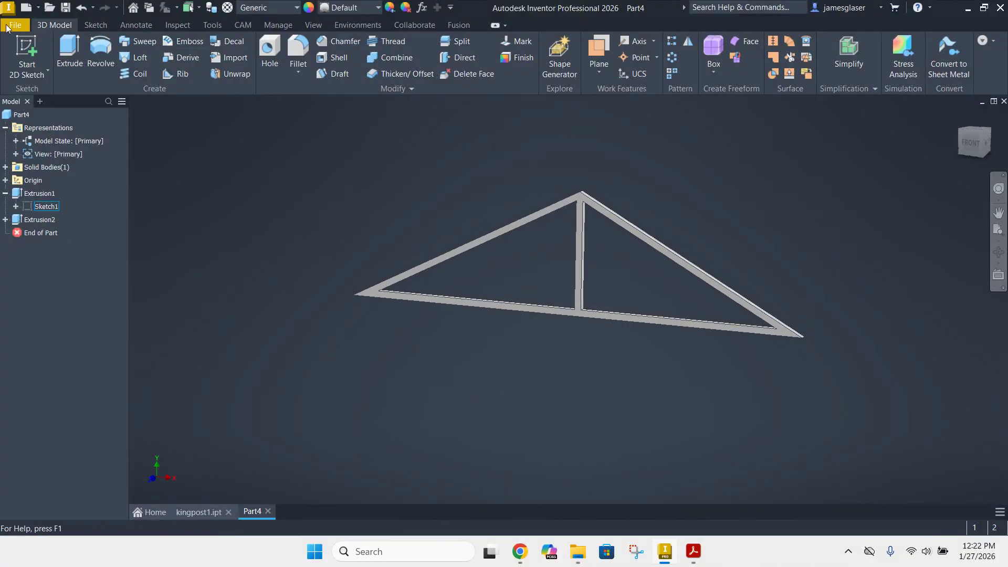
Save the part as kingpost4 in the Residential roof truss exploration folder
{"action": "left_click", "coordinate": [64, 7]}
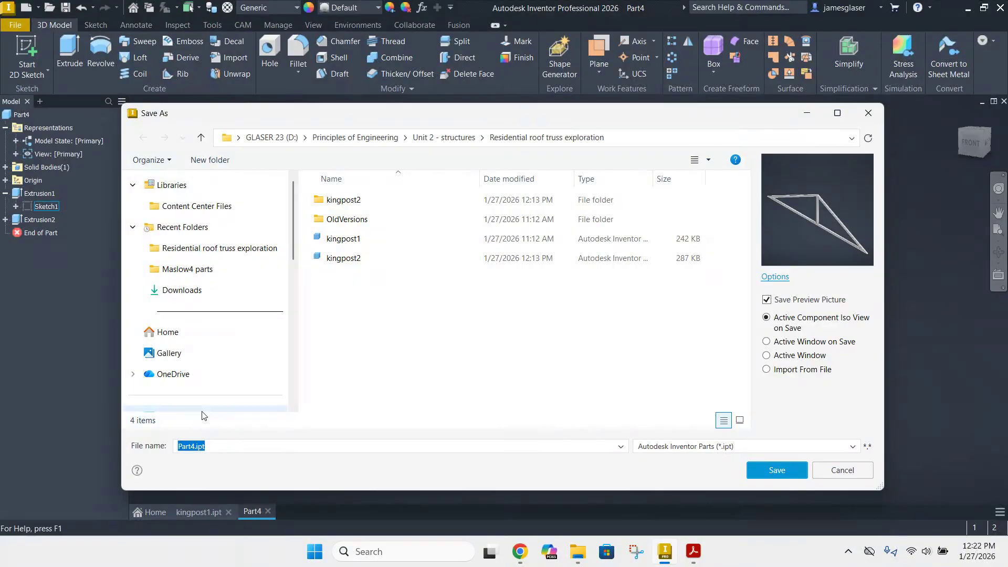
{"action": "type", "text": "kingp"}
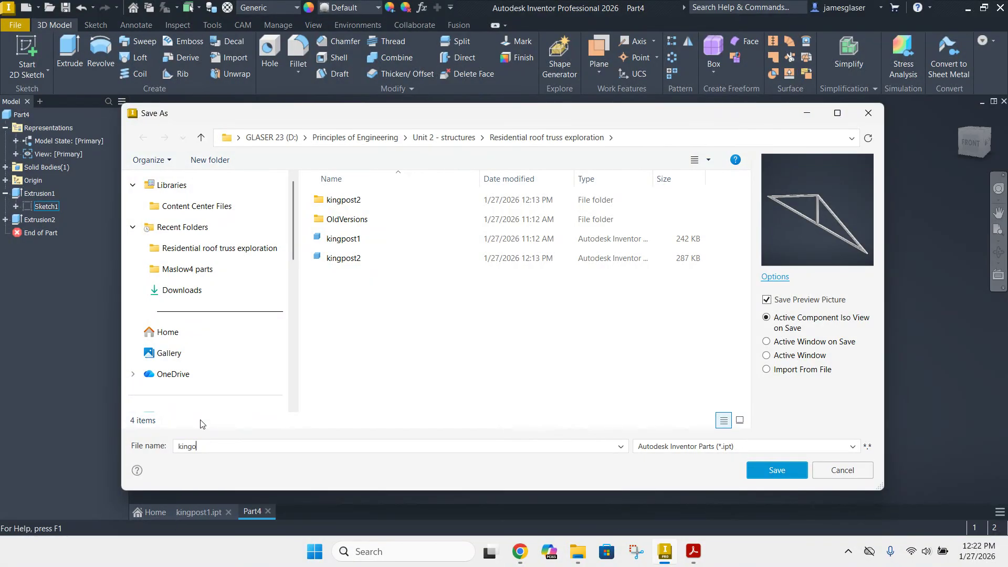
{"action": "type", "text": "ost"}
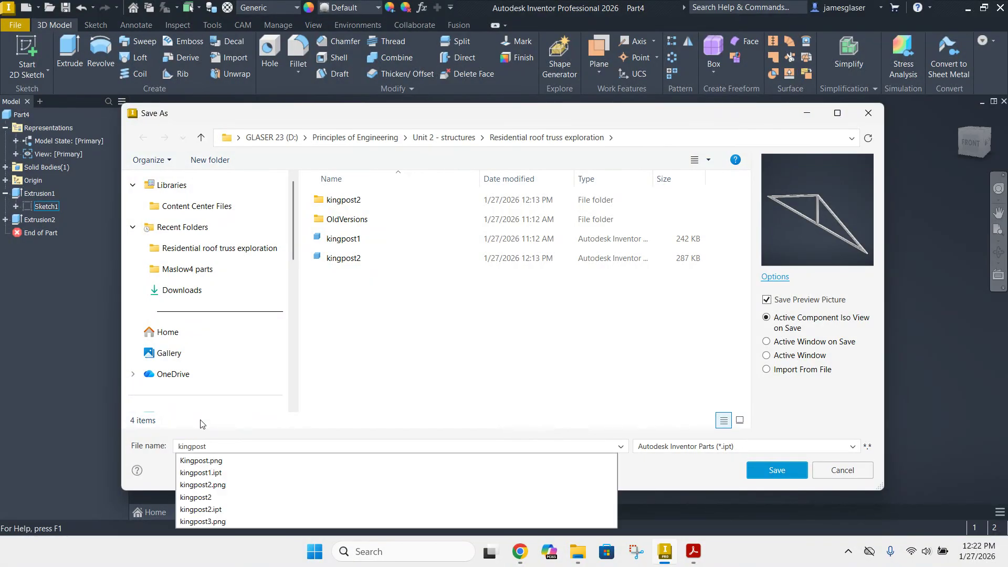
{"action": "type", "text": "4"}
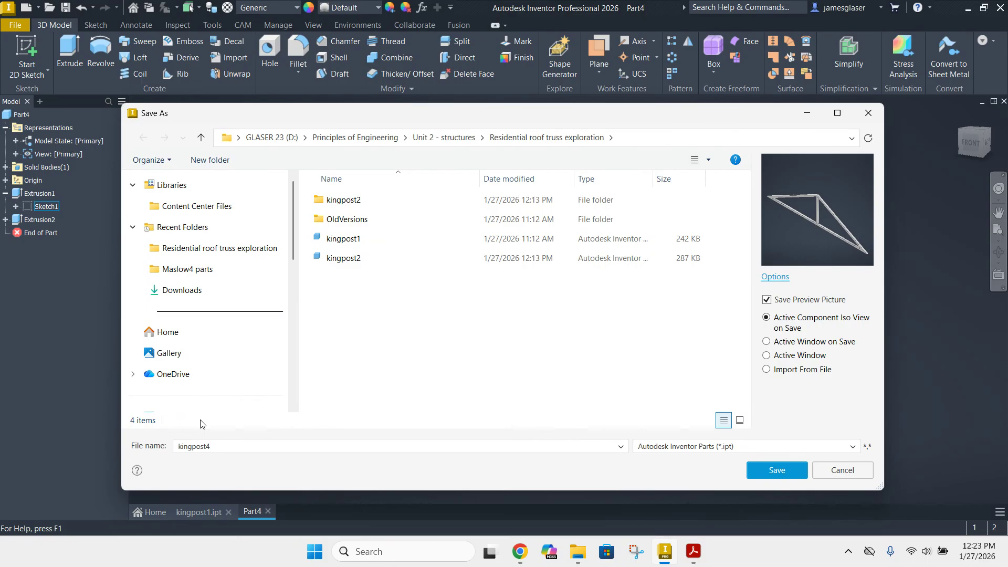
{"action": "left_click", "coordinate": [785, 471]}
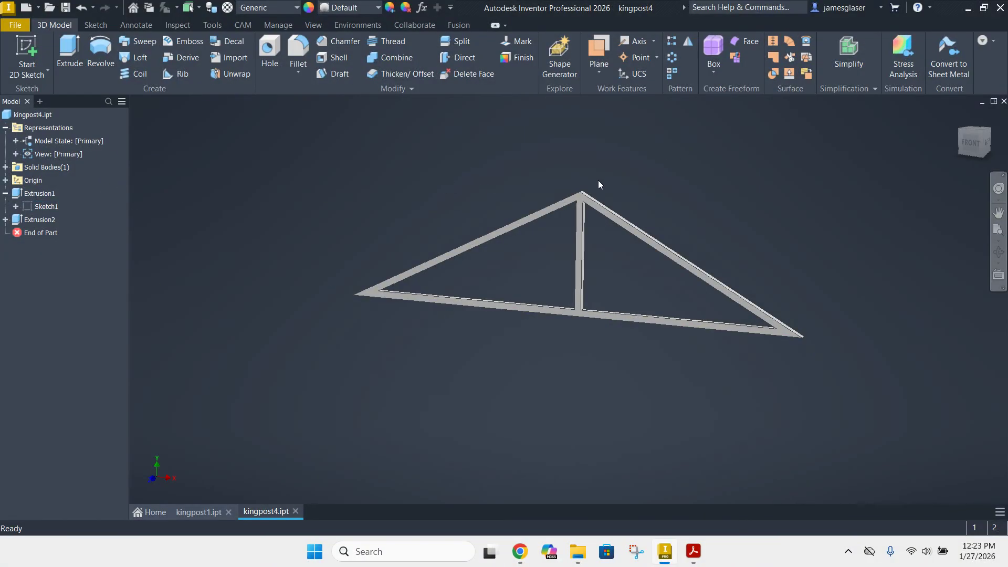
Create a work plane parallel to the underside of the truss's base, passing through the point at the roof peak
{"action": "scroll", "coordinate": [581, 192], "scroll_direction": "down", "scroll_amount": 5}
{"action": "scroll", "coordinate": [666, 155], "scroll_direction": "up", "scroll_amount": 5}
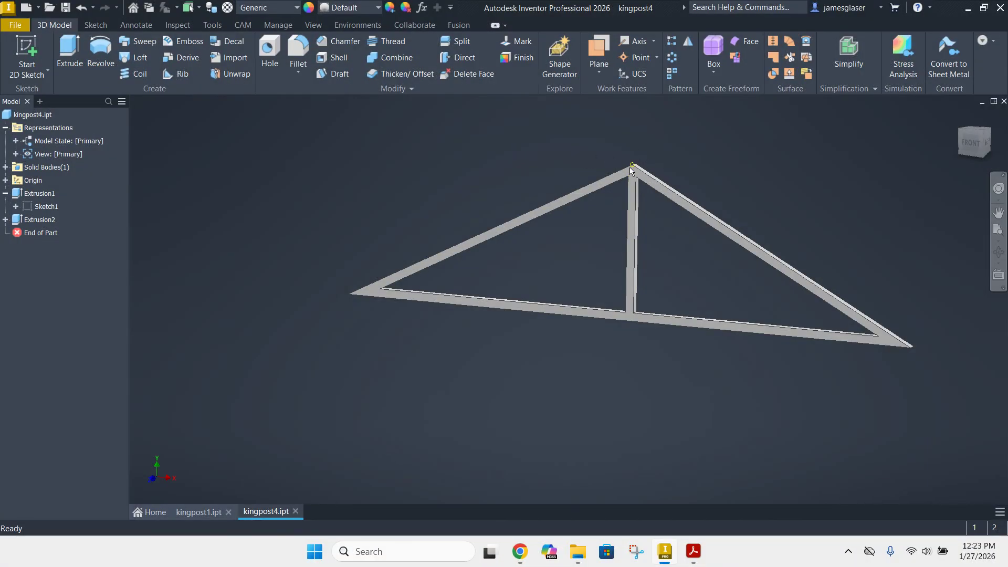
{"action": "scroll", "coordinate": [630, 166], "scroll_direction": "down", "scroll_amount": 8}
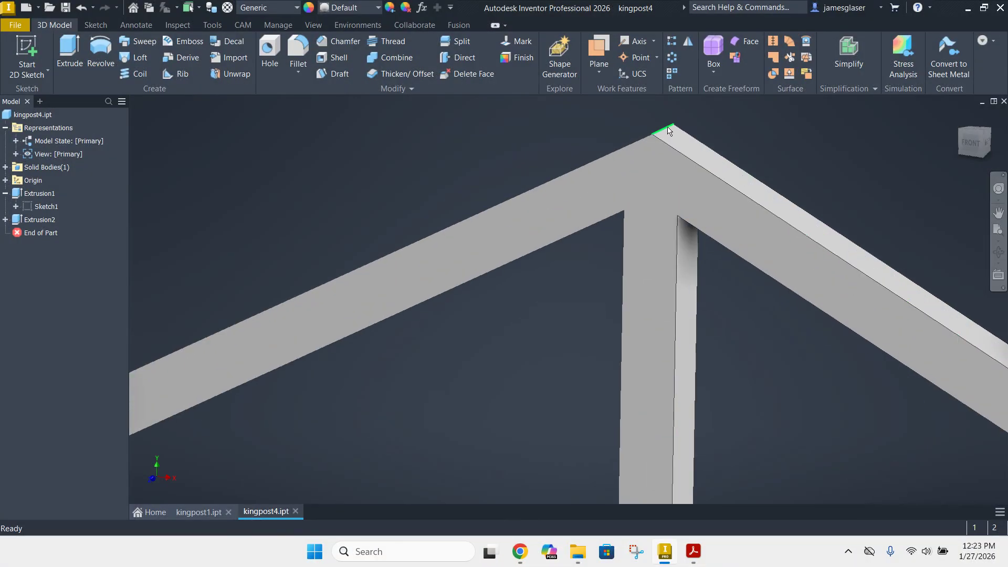
{"action": "scroll", "coordinate": [666, 133], "scroll_direction": "up", "scroll_amount": 5}
{"action": "scroll", "coordinate": [630, 215], "scroll_direction": "down", "scroll_amount": 4}
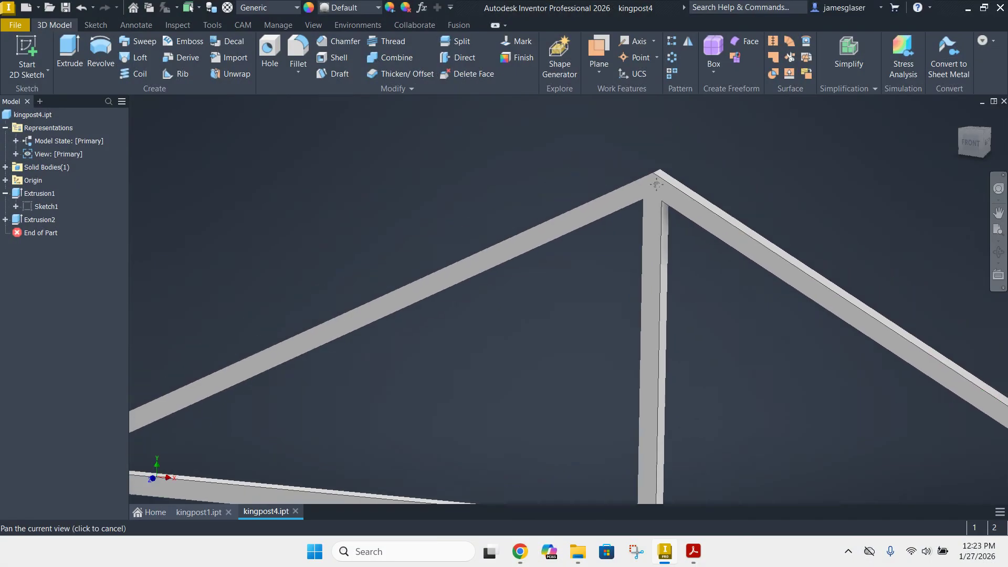
{"action": "scroll", "coordinate": [656, 199], "scroll_direction": "up", "scroll_amount": 5}
{"action": "middle_click_drag", "start_coordinate": [686, 360], "coordinate": [691, 323], "text": "shift"}
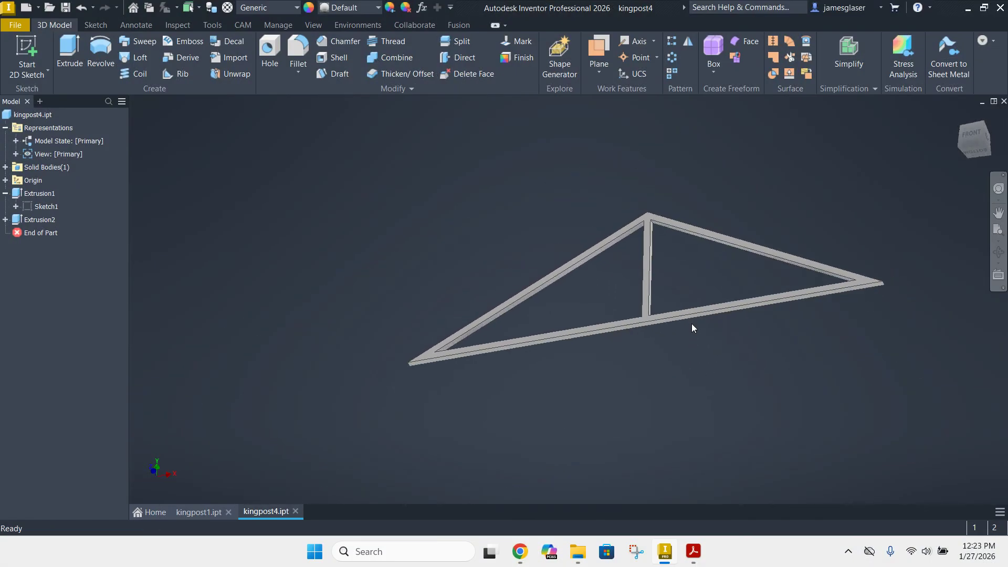
{"action": "left_click", "coordinate": [600, 72]}
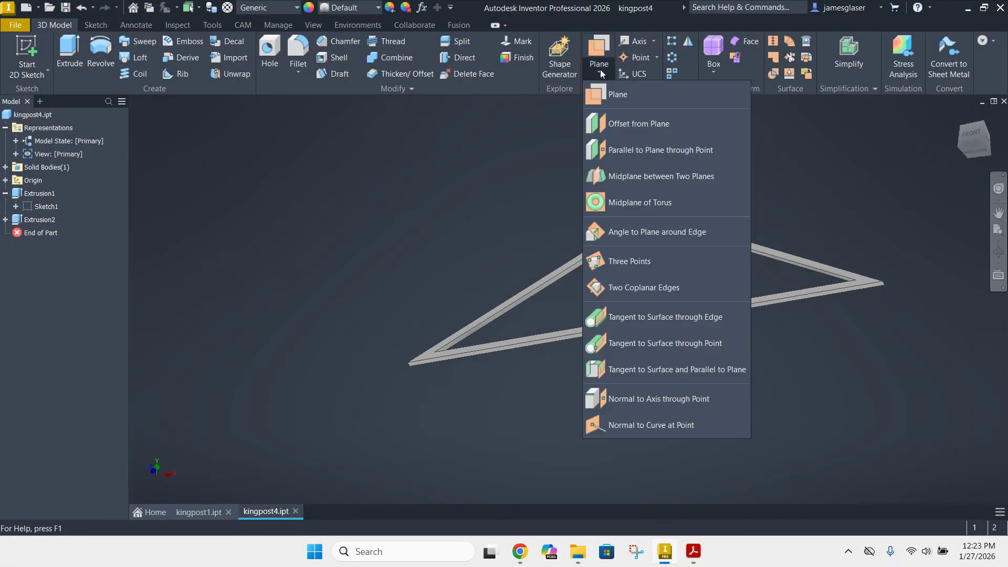
{"action": "left_click", "coordinate": [650, 153]}
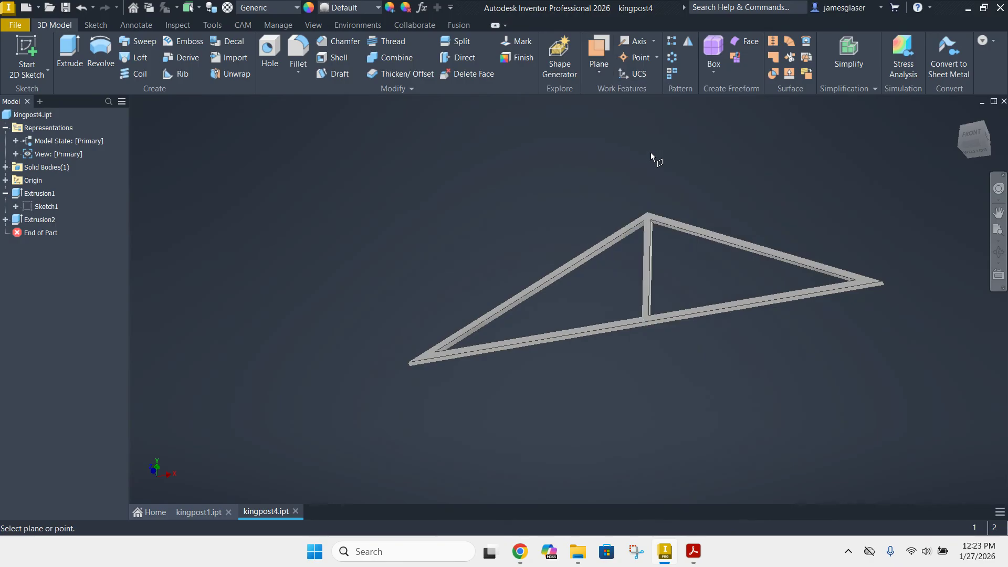
{"action": "scroll", "coordinate": [632, 356], "scroll_direction": "down", "scroll_amount": 5}
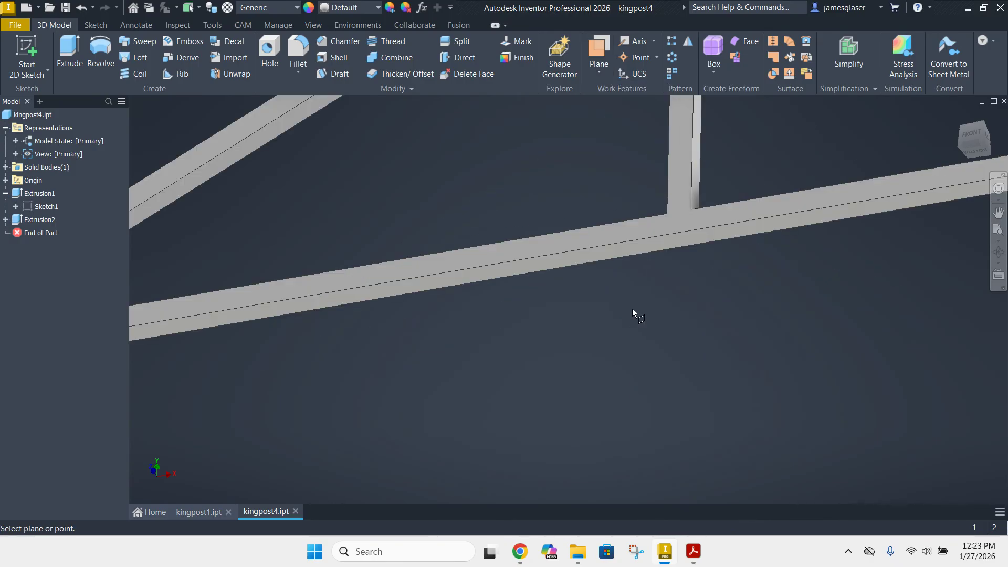
{"action": "left_click", "coordinate": [655, 247]}
{"action": "scroll", "coordinate": [654, 244], "scroll_direction": "up", "scroll_amount": 5}
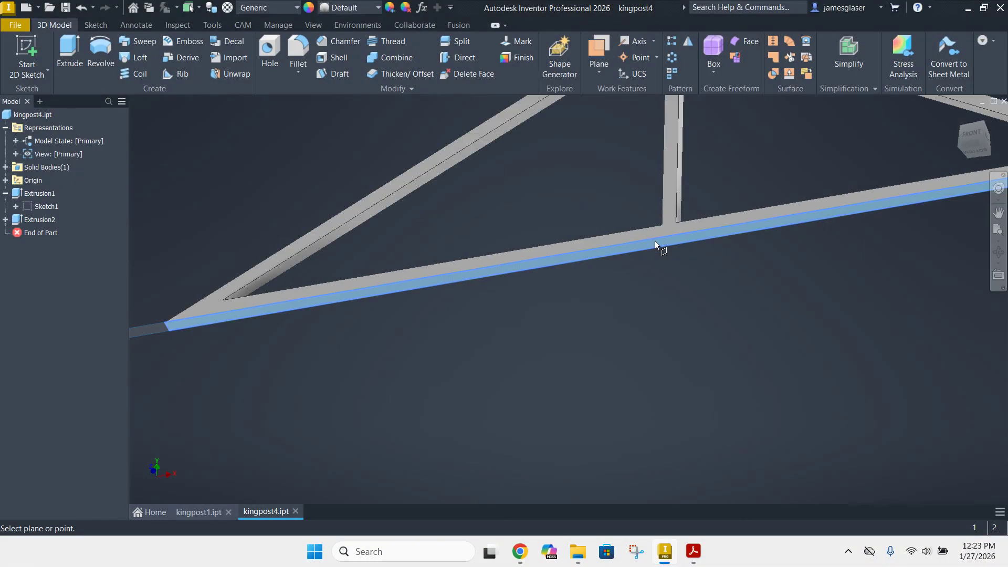
{"action": "scroll", "coordinate": [656, 178], "scroll_direction": "down", "scroll_amount": 5}
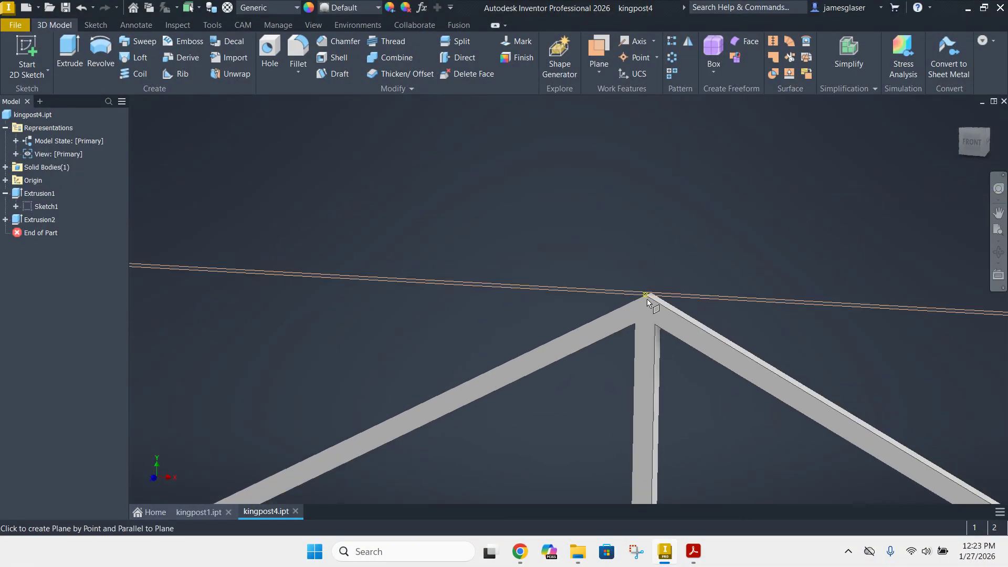
{"action": "left_click", "coordinate": [648, 298]}
{"action": "scroll", "coordinate": [645, 263], "scroll_direction": "down", "scroll_amount": 3}
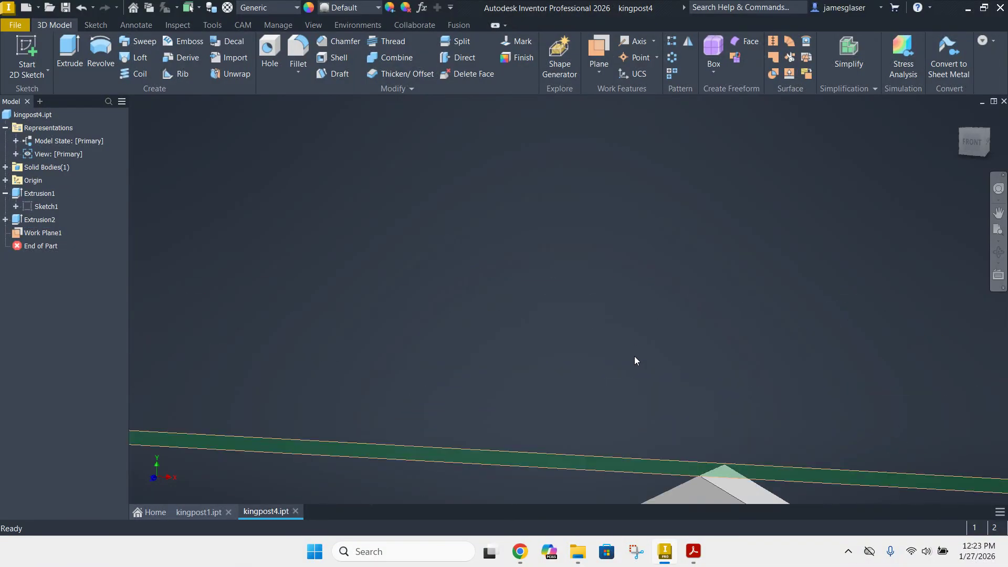
{"action": "middle_click_drag", "start_coordinate": [670, 313], "coordinate": [630, 112]}
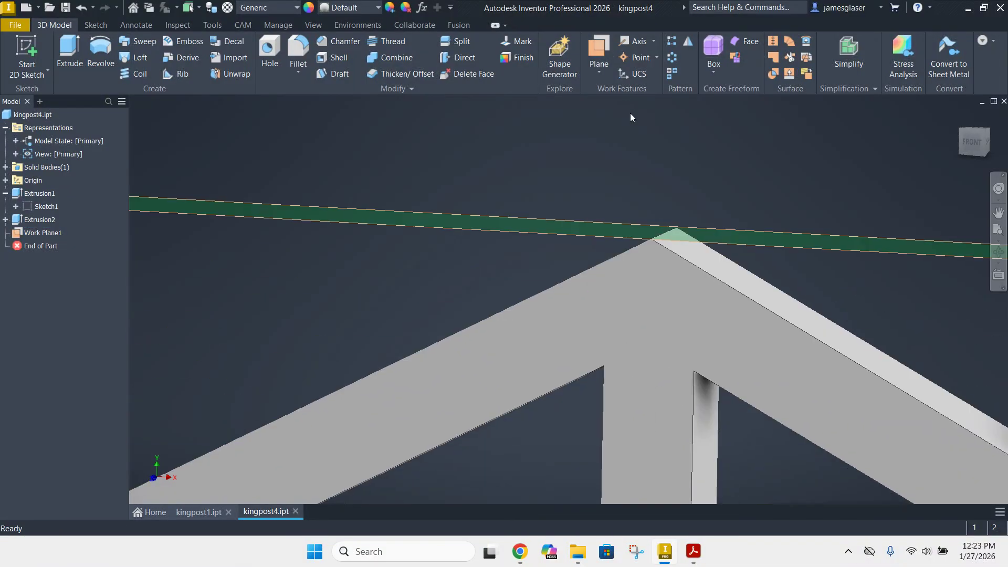
{"action": "left_click", "coordinate": [420, 212]}
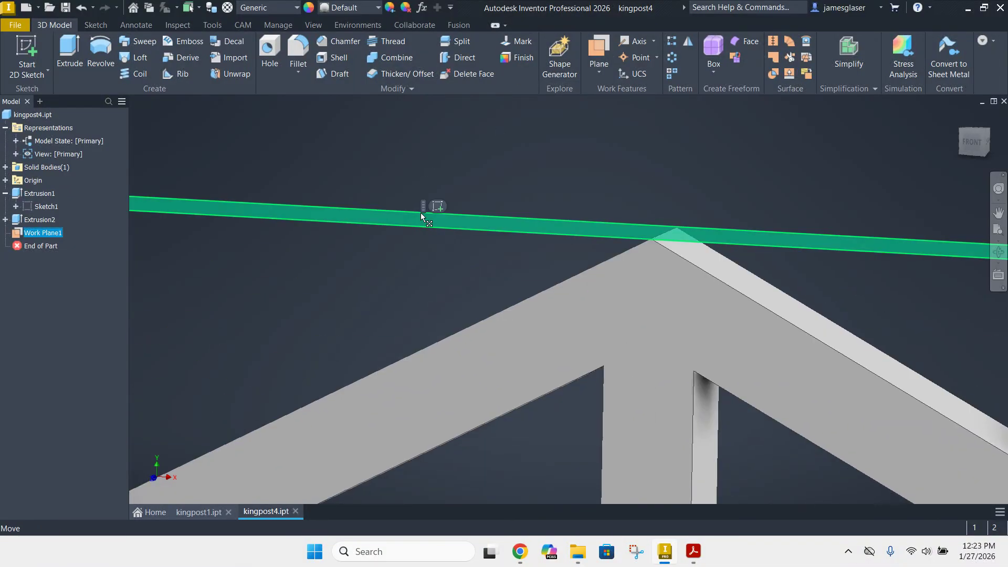
{"action": "left_click", "coordinate": [574, 154]}
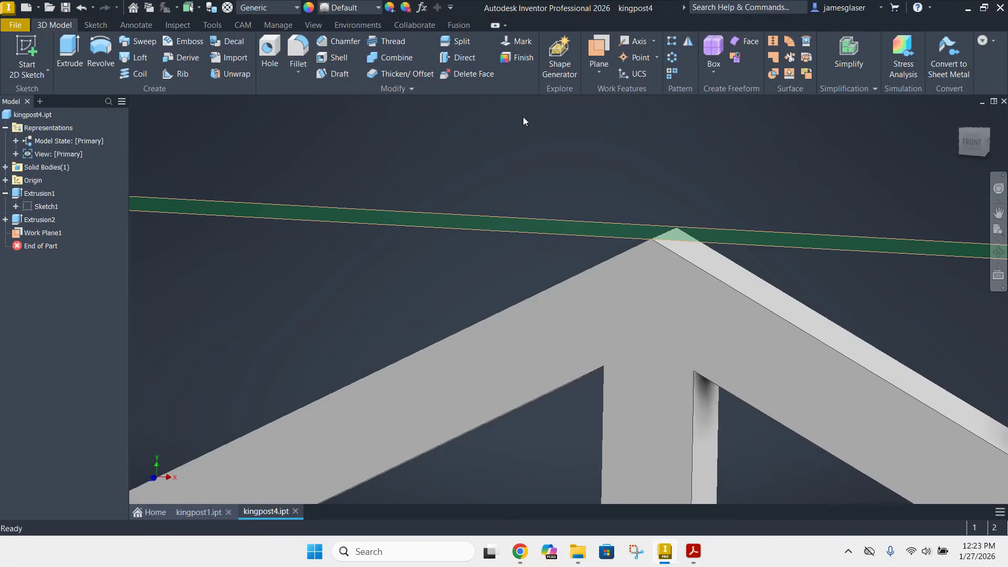
{"action": "left_click", "coordinate": [371, 24]}
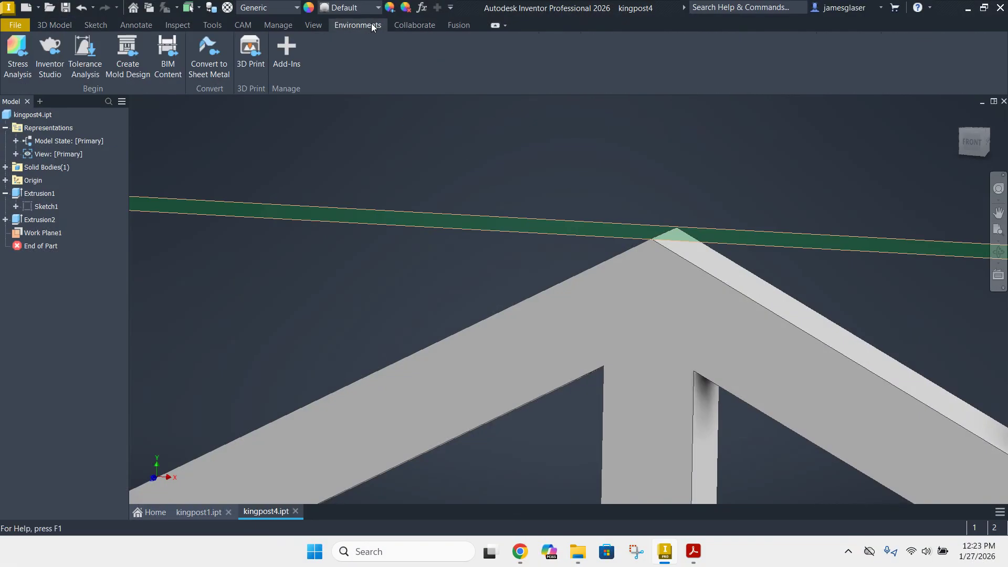
{"action": "left_click", "coordinate": [15, 47]}
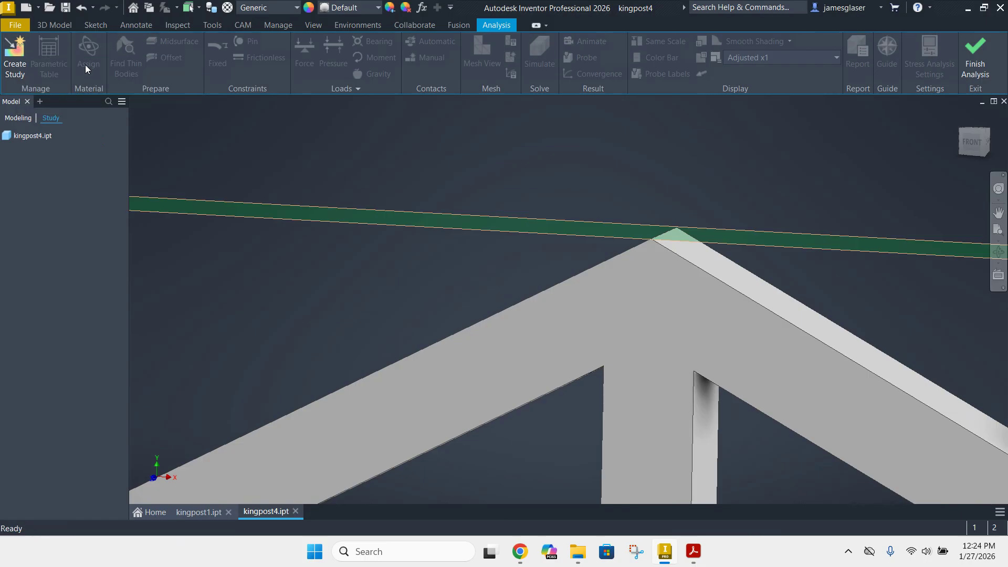
{"action": "left_click", "coordinate": [18, 54]}
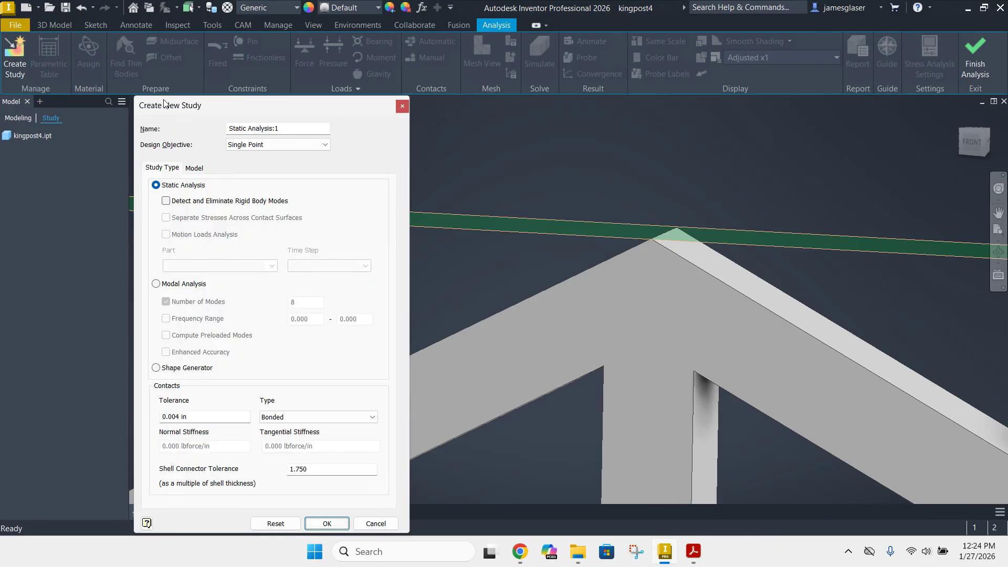
{"action": "left_click", "coordinate": [378, 523]}
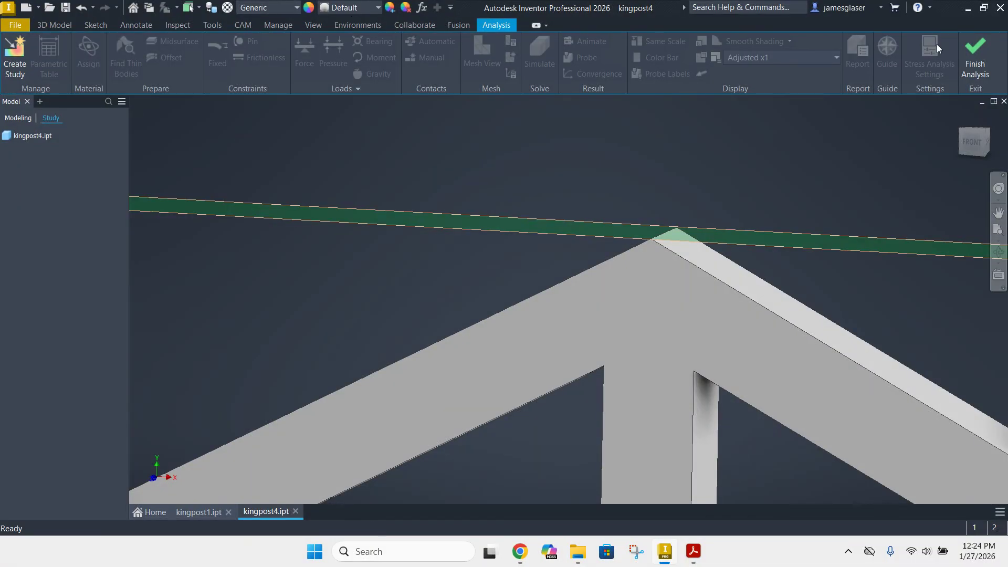
{"action": "left_click", "coordinate": [972, 54]}
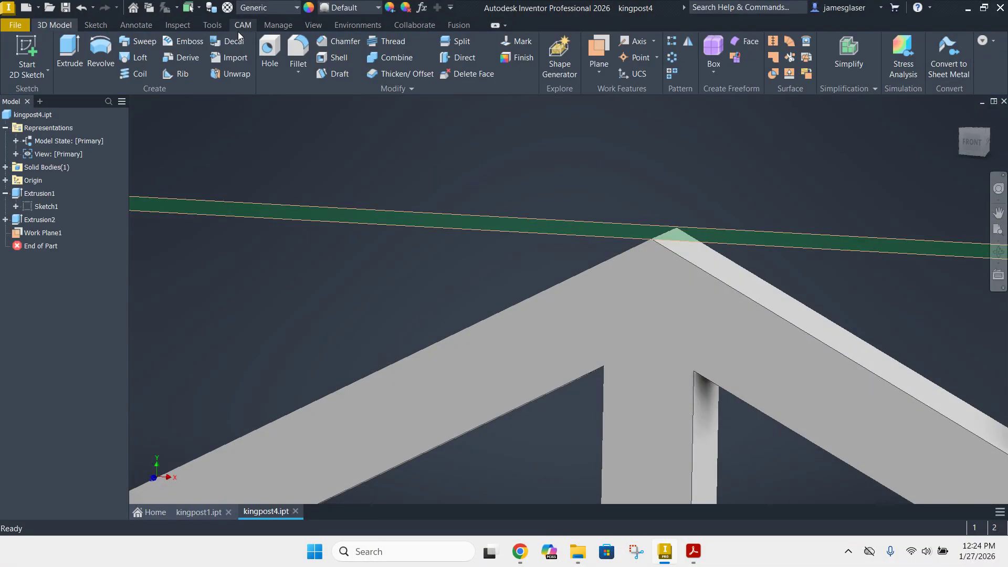
Assign the Wood (Birch) material from the Inventor Material Library to the truss
{"action": "left_click", "coordinate": [262, 7]}
{"action": "scroll", "coordinate": [301, 242], "scroll_direction": "down", "scroll_amount": 5}
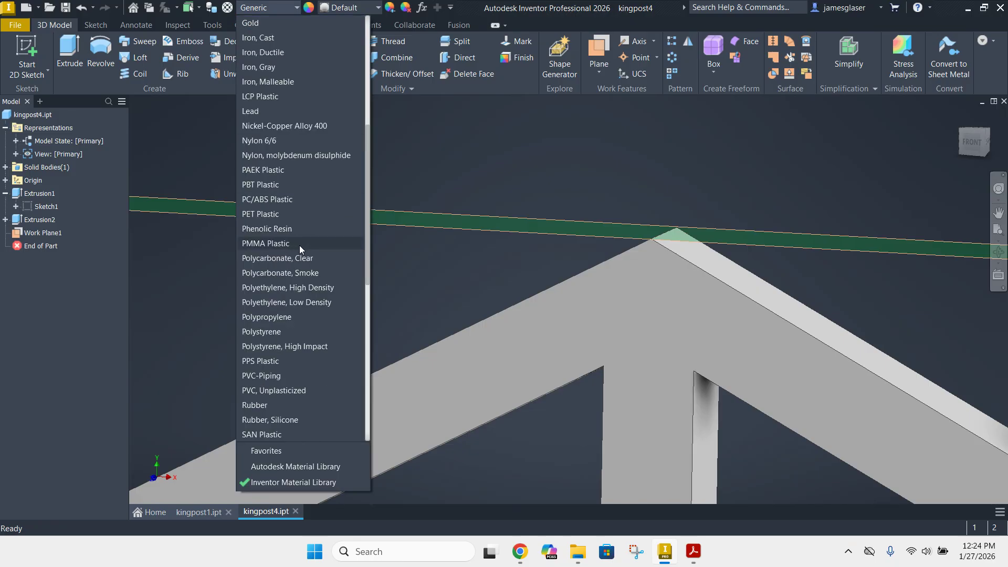
{"action": "scroll", "coordinate": [291, 360], "scroll_direction": "down", "scroll_amount": 3}
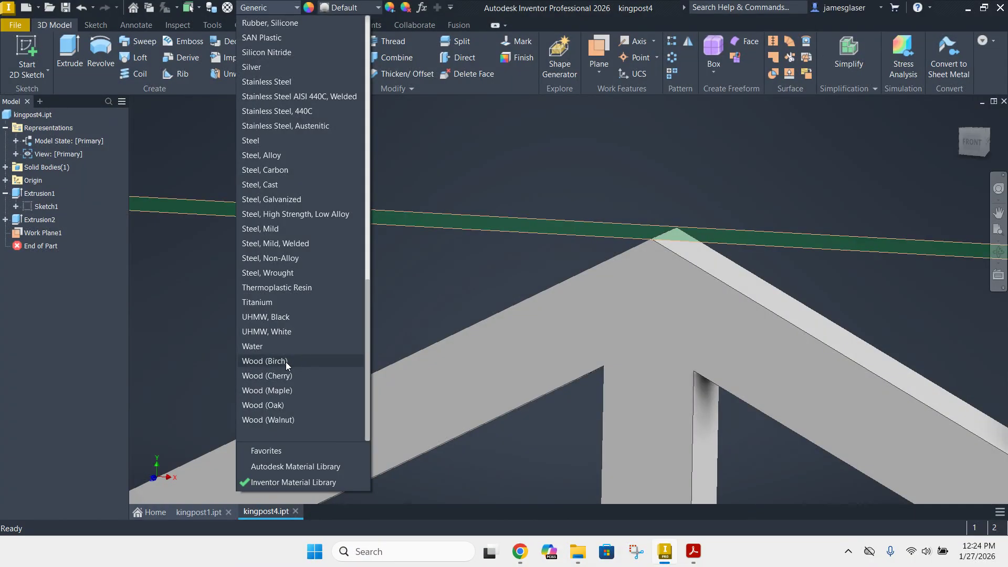
{"action": "left_click", "coordinate": [286, 361]}
{"action": "scroll", "coordinate": [318, 277], "scroll_direction": "up", "scroll_amount": 5}
{"action": "middle_click_drag", "start_coordinate": [294, 270], "coordinate": [473, 132]}
{"action": "middle_click_drag", "start_coordinate": [342, 173], "coordinate": [234, 297]}
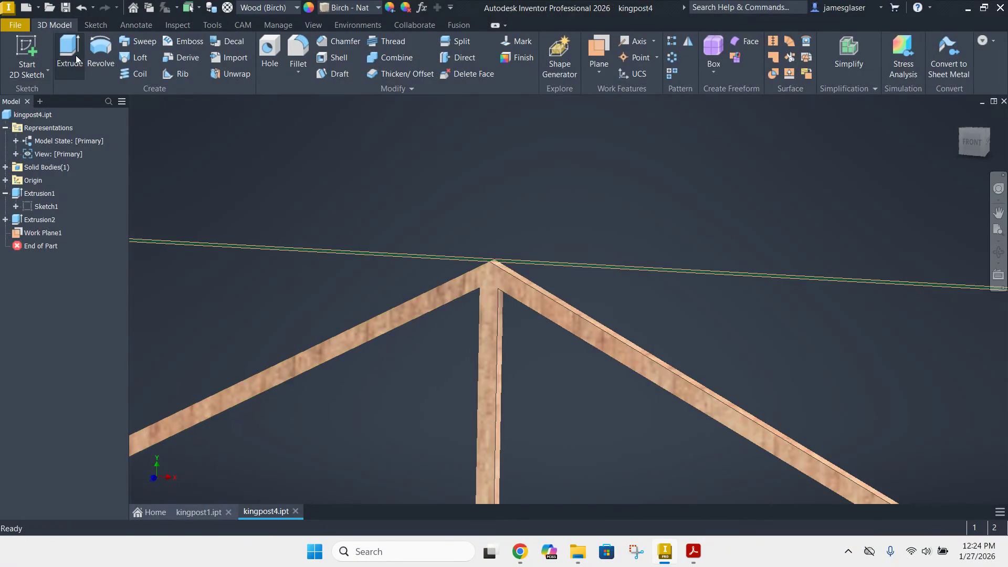
Create a single-point static stress analysis study with bonded contacts and check the truss for thin bodies
{"action": "left_click", "coordinate": [375, 26]}
{"action": "left_click", "coordinate": [18, 55]}
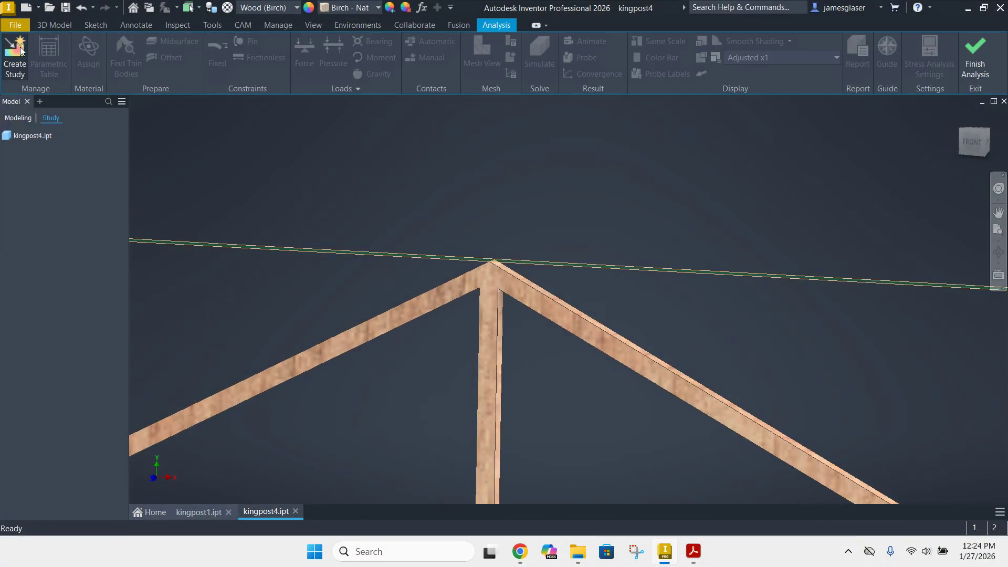
{"action": "left_click", "coordinate": [15, 55]}
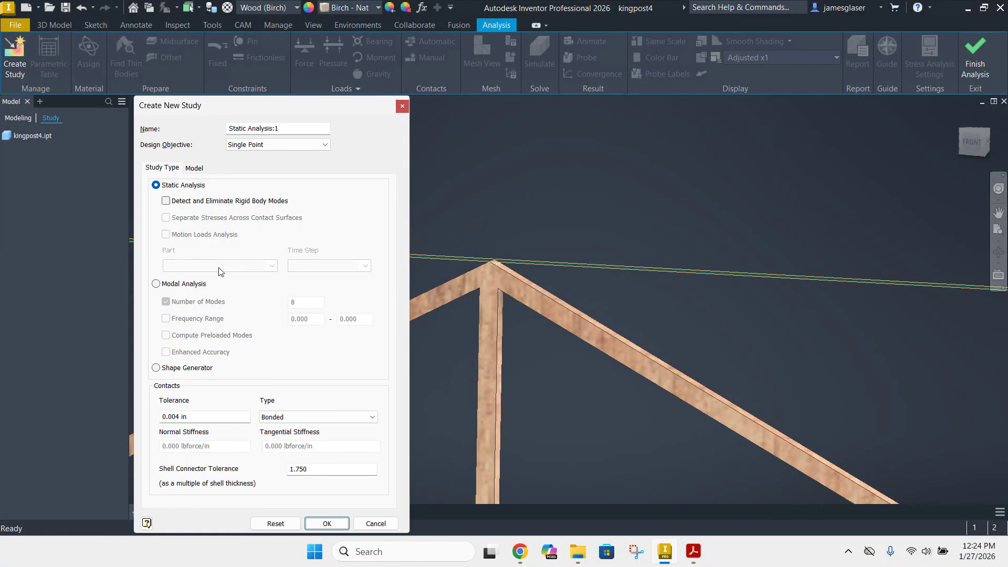
{"action": "left_click", "coordinate": [326, 524]}
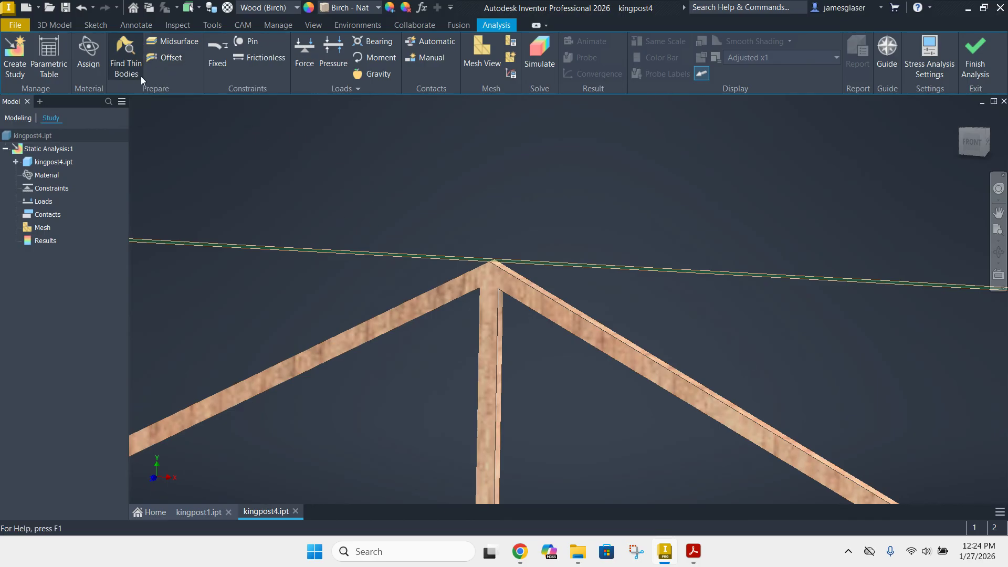
{"action": "left_click", "coordinate": [130, 42]}
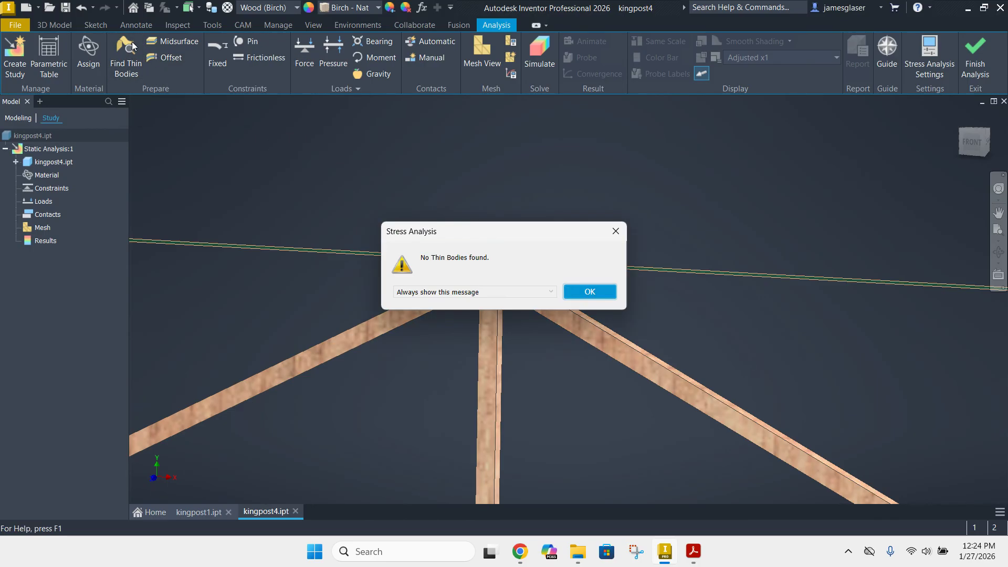
{"action": "left_click", "coordinate": [597, 296]}
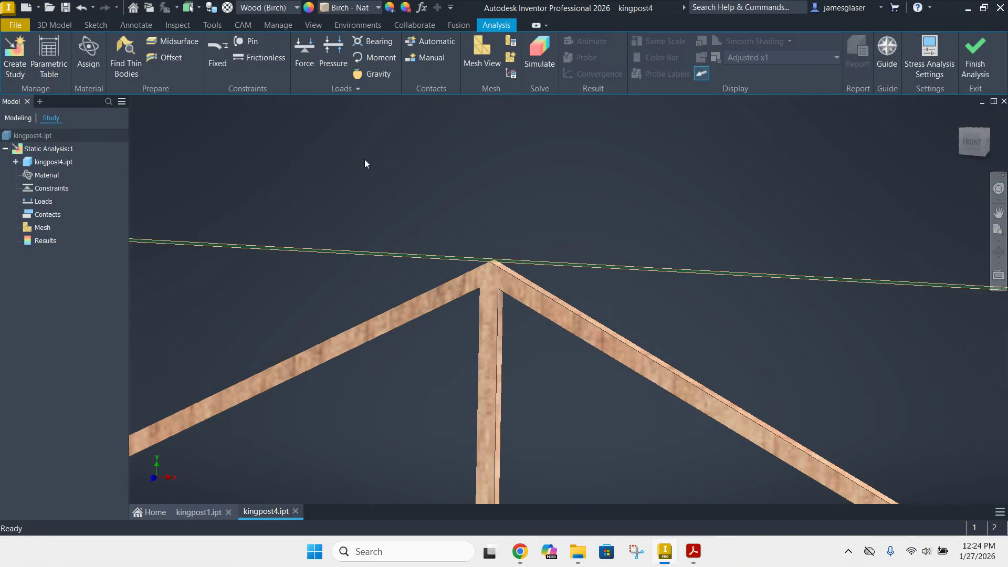
Start a fixed constraint on the short bottom edge at one outer end of the truss
{"action": "scroll", "coordinate": [325, 202], "scroll_direction": "up", "scroll_amount": 3}
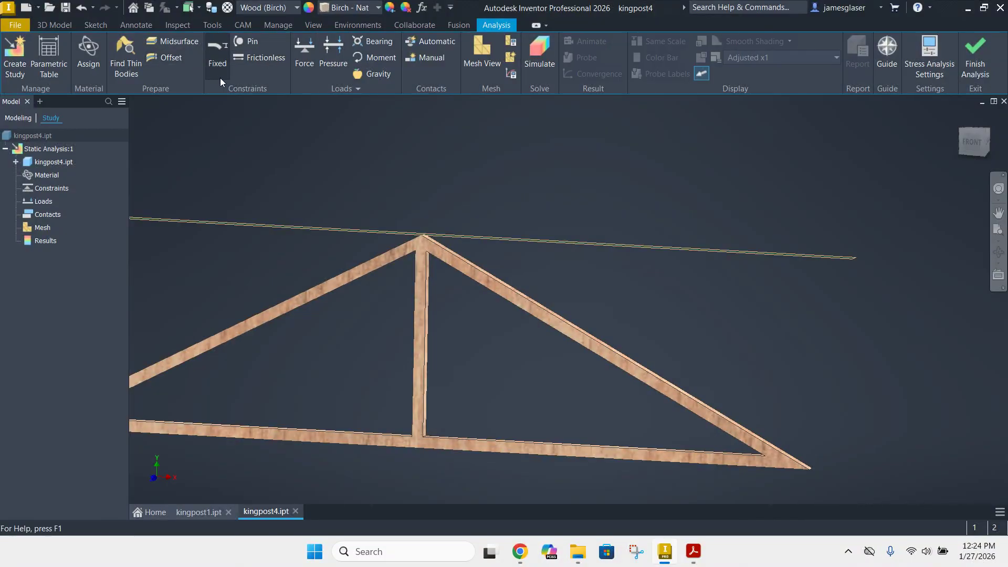
{"action": "middle_click_drag", "start_coordinate": [360, 168], "coordinate": [451, 145]}
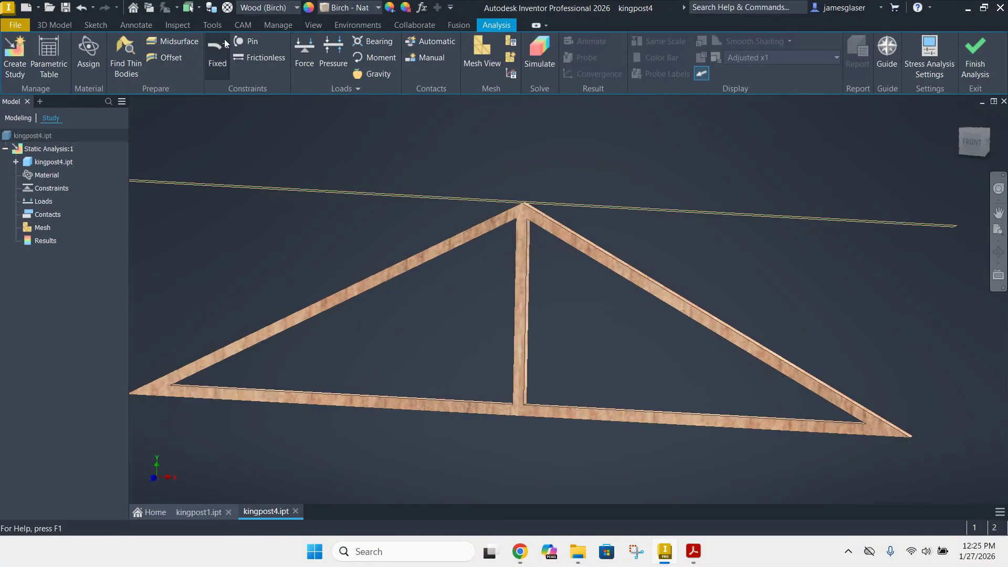
{"action": "left_click", "coordinate": [217, 48]}
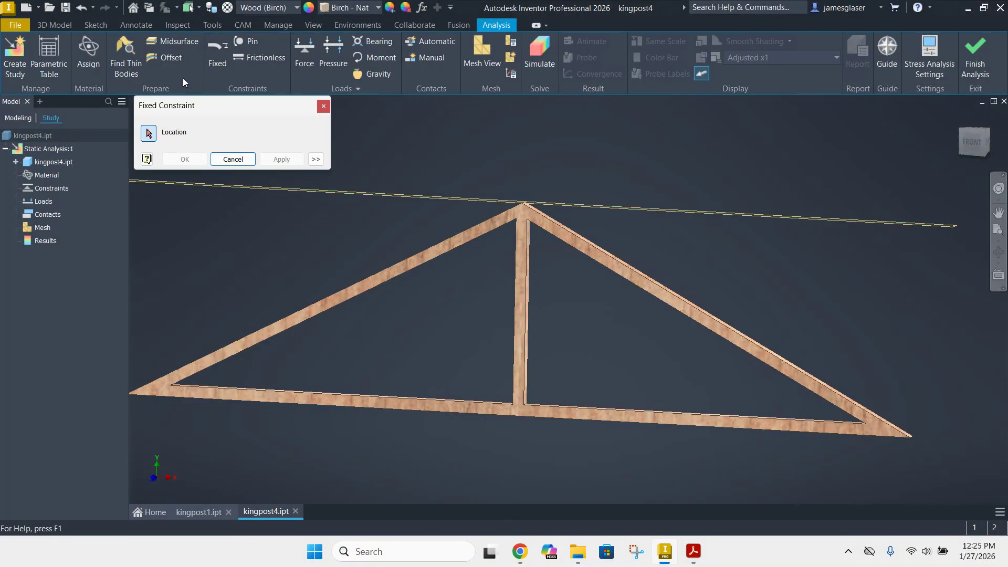
{"action": "middle_click_drag", "start_coordinate": [297, 439], "coordinate": [375, 398], "text": "shift"}
{"action": "scroll", "coordinate": [231, 302], "scroll_direction": "up", "scroll_amount": 5}
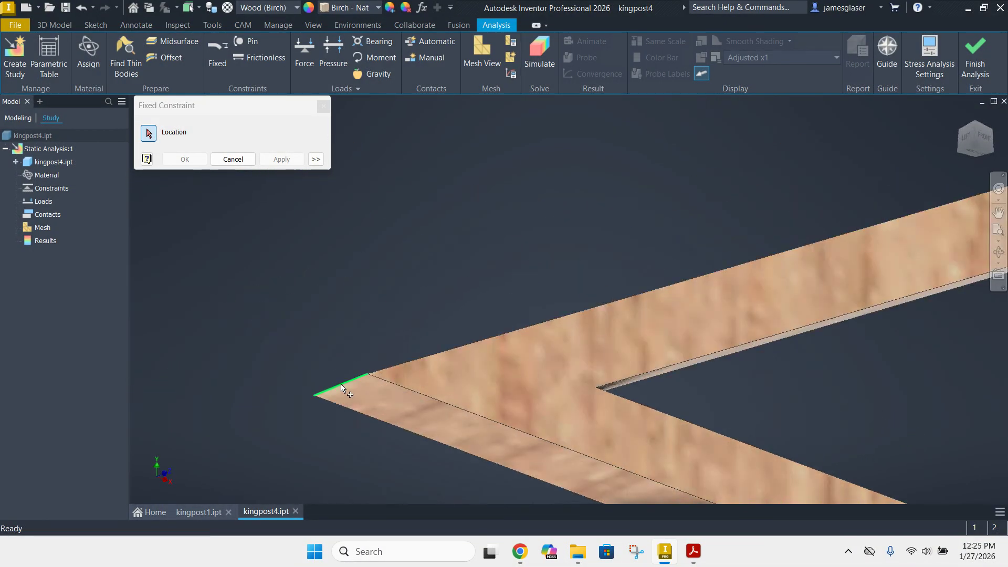
{"action": "left_click", "coordinate": [344, 389]}
{"action": "scroll", "coordinate": [341, 385], "scroll_direction": "down", "scroll_amount": 5}
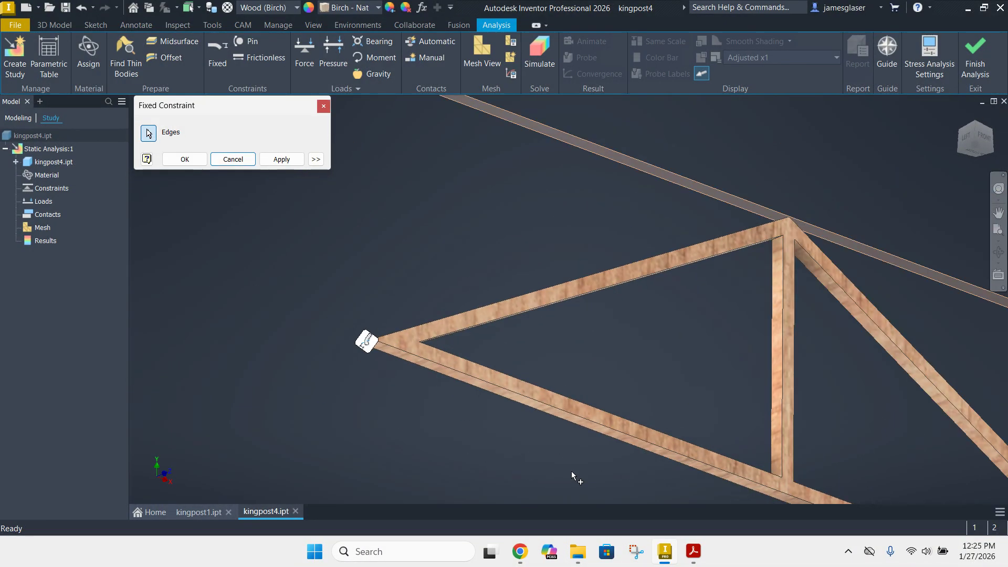
Add the matching edge at the truss's opposite end to the fixed constraint and apply it
{"action": "middle_click_drag", "start_coordinate": [674, 379], "coordinate": [667, 314], "text": "shift"}
{"action": "left_click", "coordinate": [827, 376]}
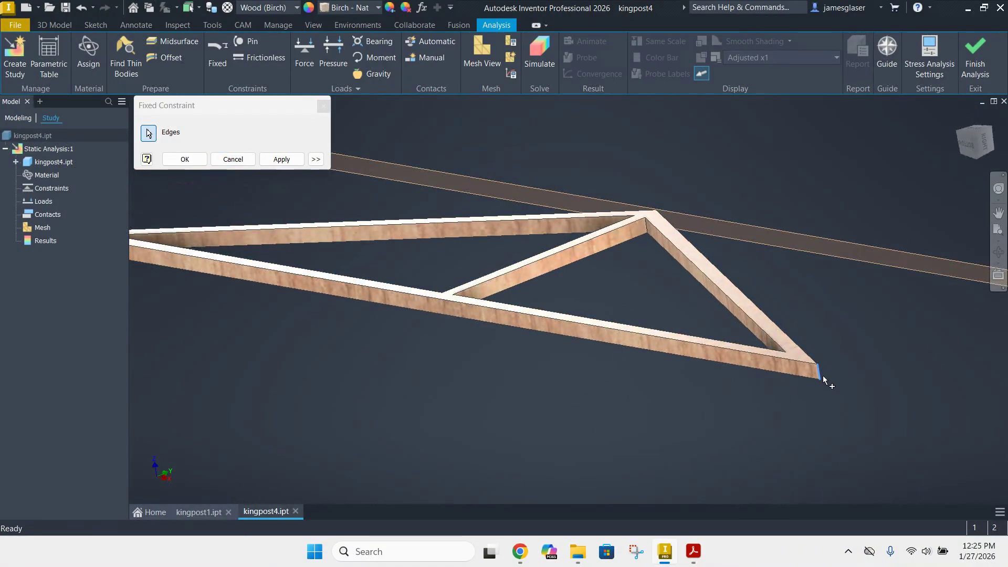
{"action": "middle_click_drag", "start_coordinate": [339, 365], "coordinate": [445, 356], "text": "shift"}
{"action": "scroll", "coordinate": [445, 356], "scroll_direction": "down", "scroll_amount": 3}
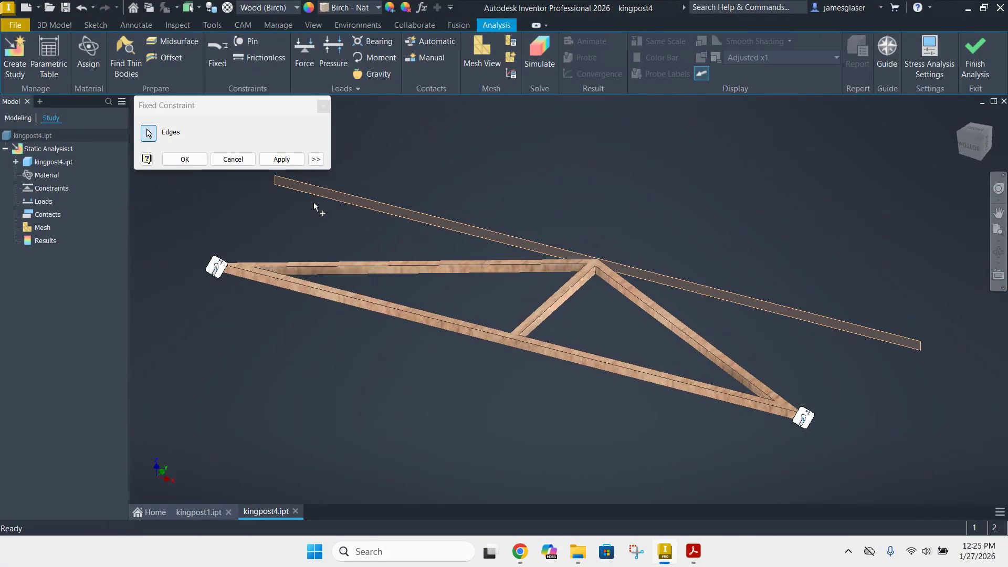
{"action": "left_click", "coordinate": [280, 159]}
{"action": "mouse_move", "coordinate": [203, 303]}
{"action": "middle_mouse_down", "text": "shift"}
{"action": "mouse_move", "coordinate": [335, 353]}
{"action": "mouse_move", "coordinate": [371, 423]}
{"action": "mouse_move", "coordinate": [472, 426]}
{"action": "mouse_move", "coordinate": [373, 371]}
{"action": "mouse_move", "coordinate": [357, 382]}
{"action": "middle_mouse_up", "text": "shift"}
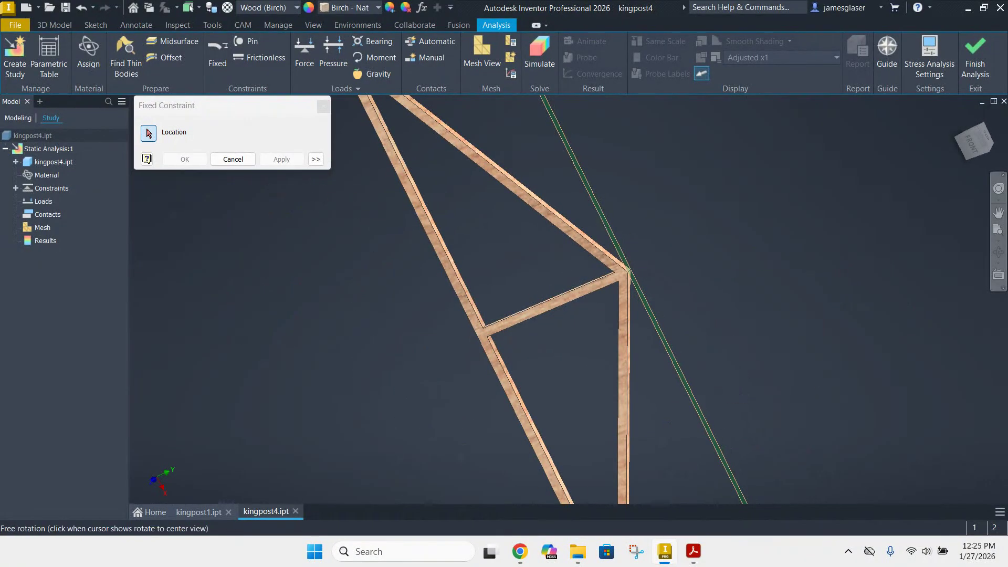
{"action": "left_click", "coordinate": [981, 141]}
{"action": "left_click", "coordinate": [992, 136]}
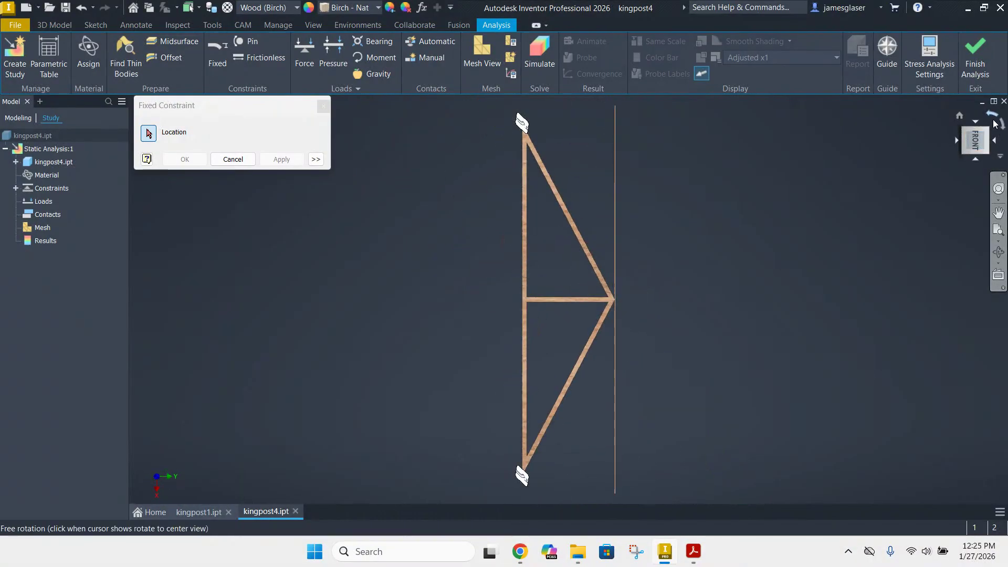
{"action": "left_click", "coordinate": [231, 159]}
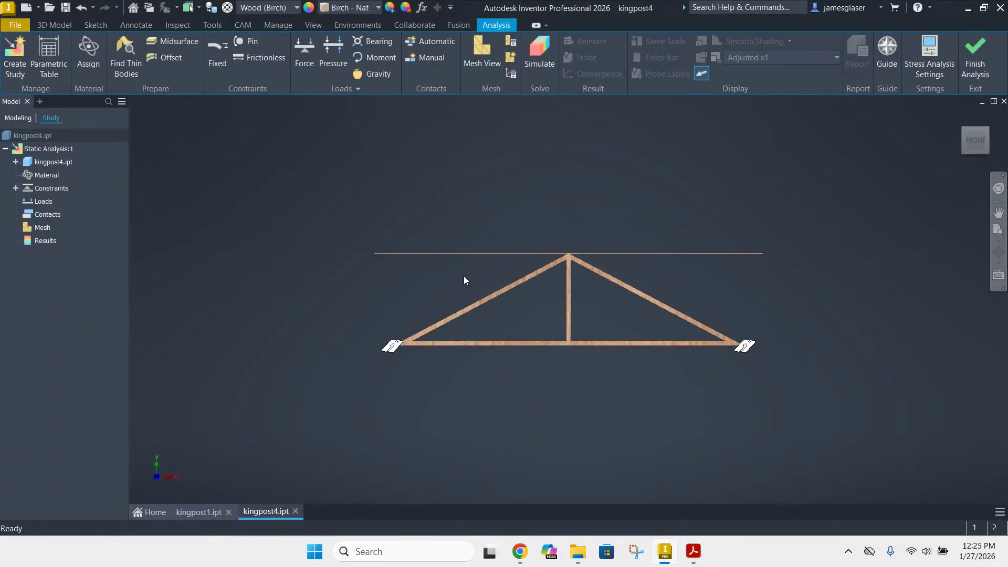
Start a force load on the ridge edge at the truss peak, using the work plane as its direction reference
{"action": "mouse_move", "coordinate": [642, 426]}
{"action": "middle_mouse_down", "text": "shift"}
{"action": "mouse_move", "coordinate": [632, 439]}
{"action": "mouse_move", "coordinate": [611, 399]}
{"action": "middle_mouse_up", "text": "shift"}
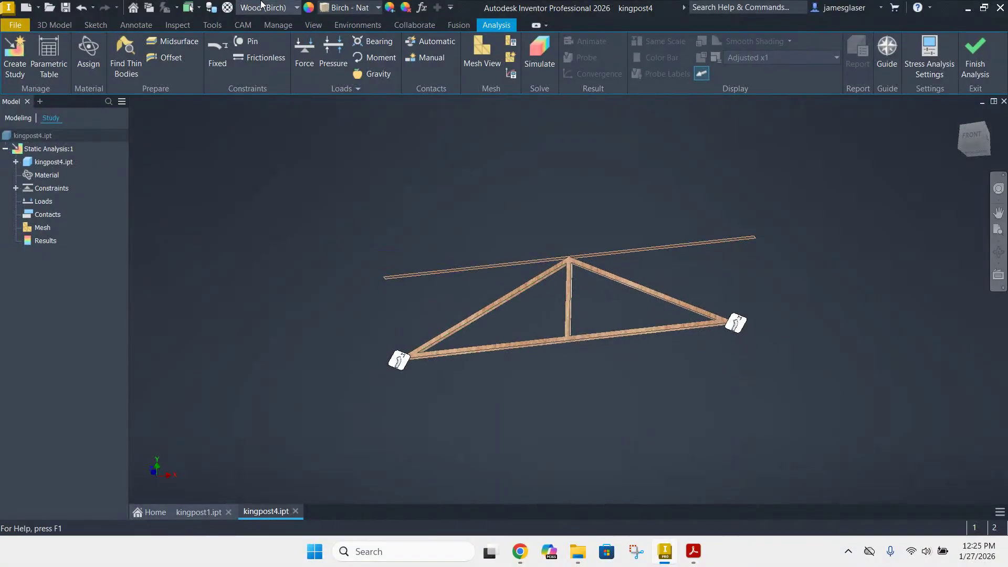
{"action": "left_click", "coordinate": [301, 51]}
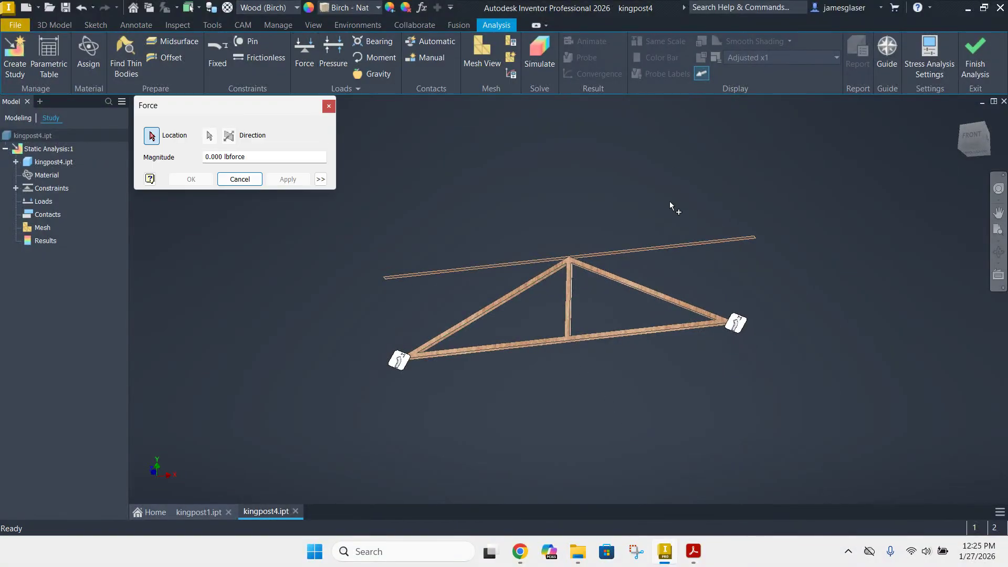
{"action": "scroll", "coordinate": [615, 210], "scroll_direction": "up", "scroll_amount": 3}
{"action": "scroll", "coordinate": [556, 297], "scroll_direction": "up", "scroll_amount": 5}
{"action": "middle_click_drag", "start_coordinate": [493, 252], "coordinate": [492, 307], "text": "shift"}
{"action": "left_click", "coordinate": [455, 340]}
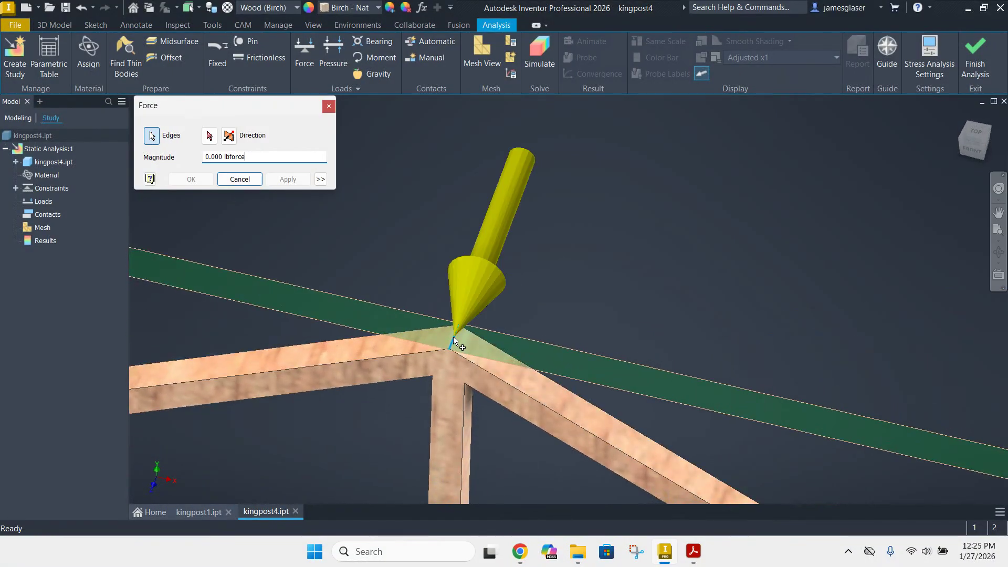
{"action": "left_click", "coordinate": [209, 136]}
{"action": "left_click", "coordinate": [210, 136]}
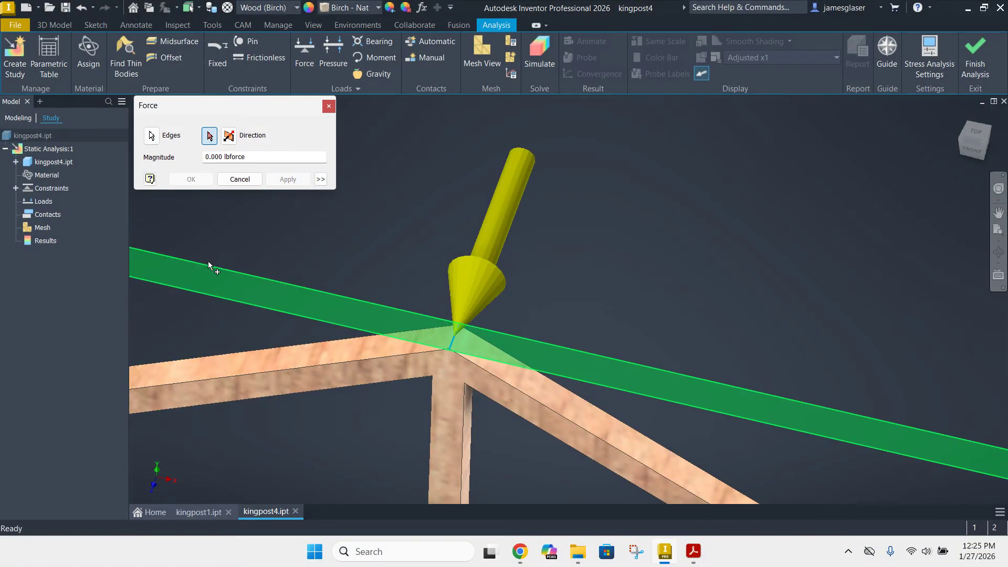
{"action": "left_click", "coordinate": [234, 271]}
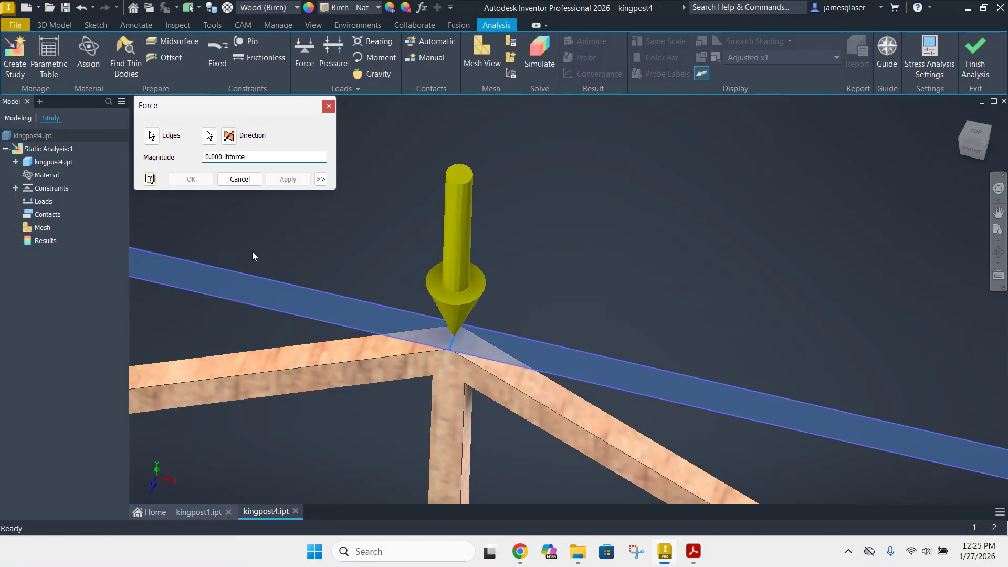
Point the peak force downward, set its magnitude to 20 lbforce and apply it
{"action": "middle_click_drag", "start_coordinate": [677, 284], "coordinate": [787, 254], "text": "shift"}
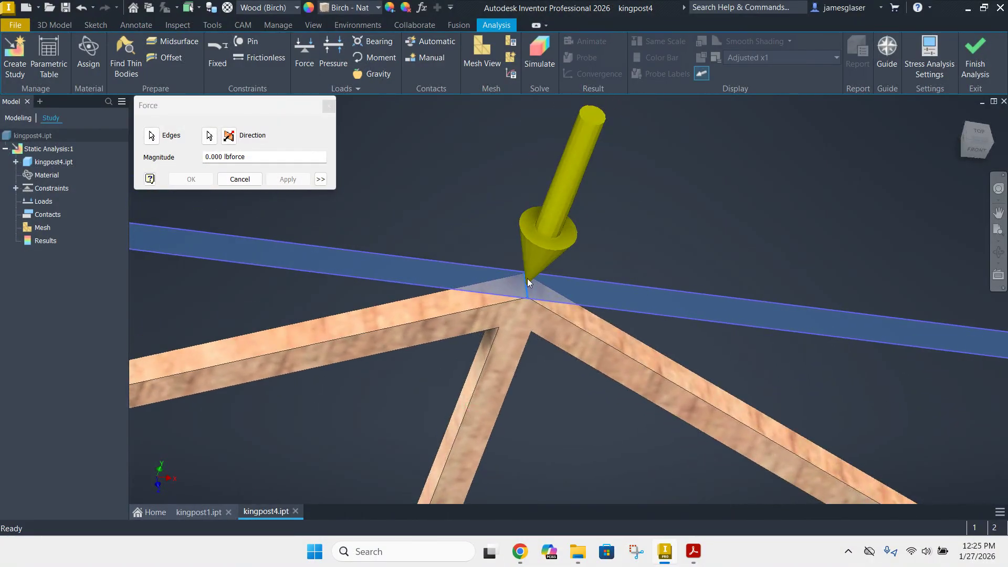
{"action": "scroll", "coordinate": [474, 272], "scroll_direction": "up", "scroll_amount": 4}
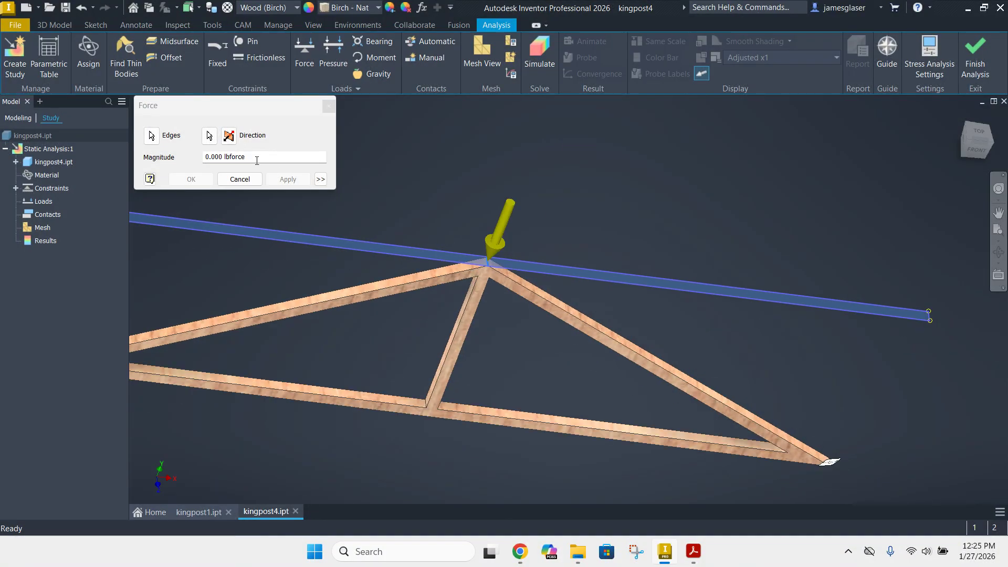
{"action": "left_click", "coordinate": [230, 137]}
{"action": "left_click", "coordinate": [229, 138]}
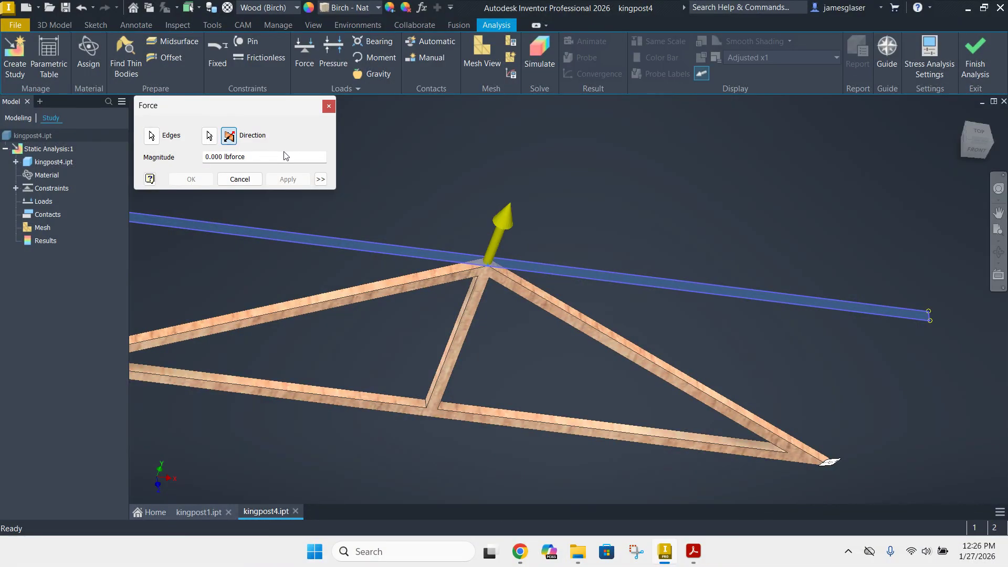
{"action": "left_click", "coordinate": [230, 137]}
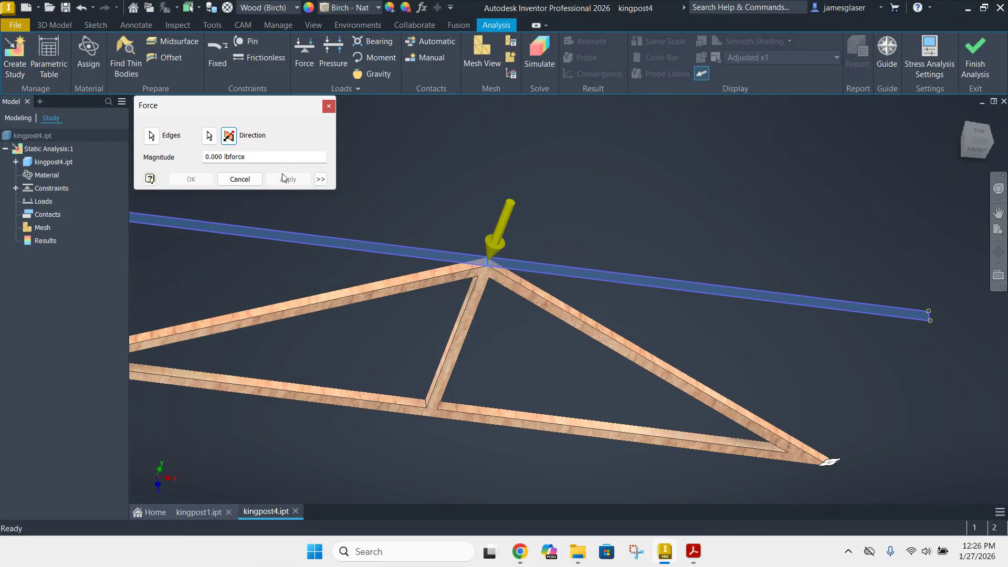
{"action": "left_click", "coordinate": [224, 156]}
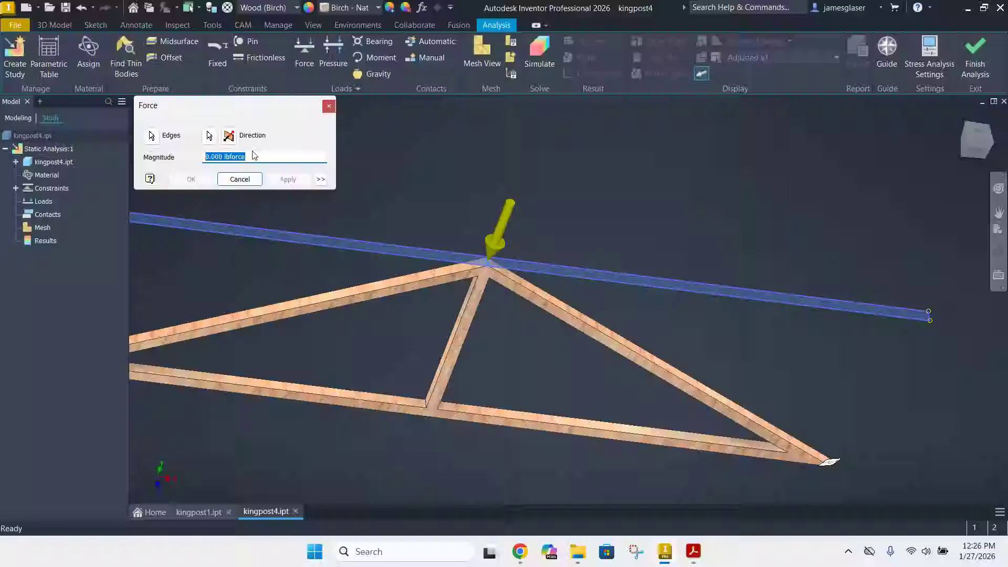
{"action": "type", "text": "20"}
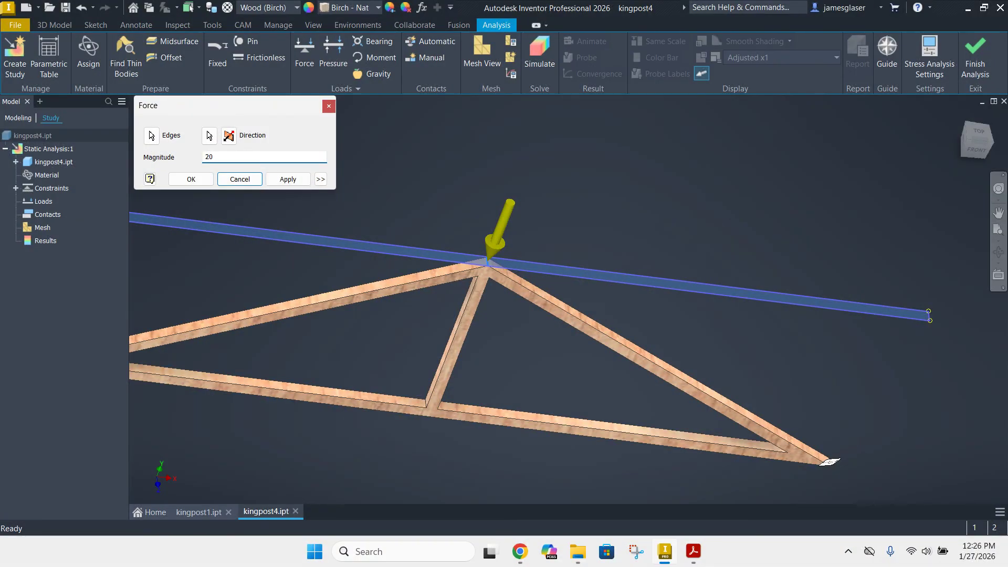
{"action": "left_click", "coordinate": [288, 179]}
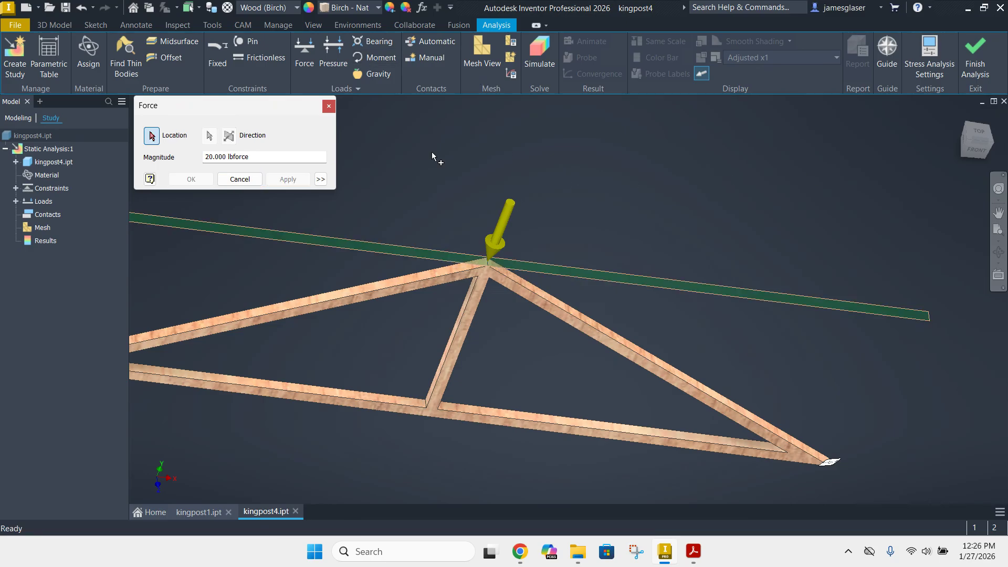
{"action": "left_click", "coordinate": [247, 180]}
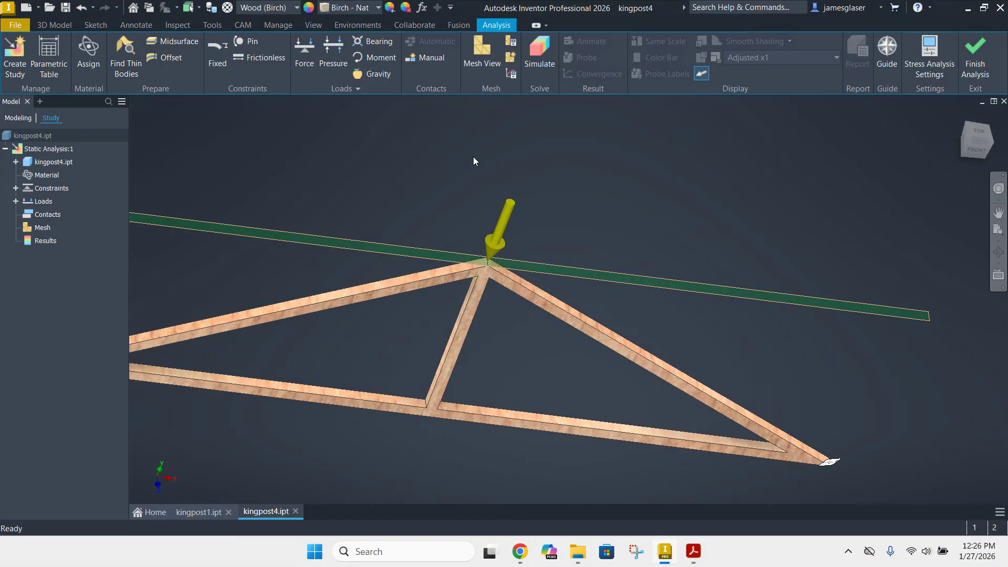
Generate the truss mesh and run the static stress simulation
{"action": "left_click", "coordinate": [484, 50]}
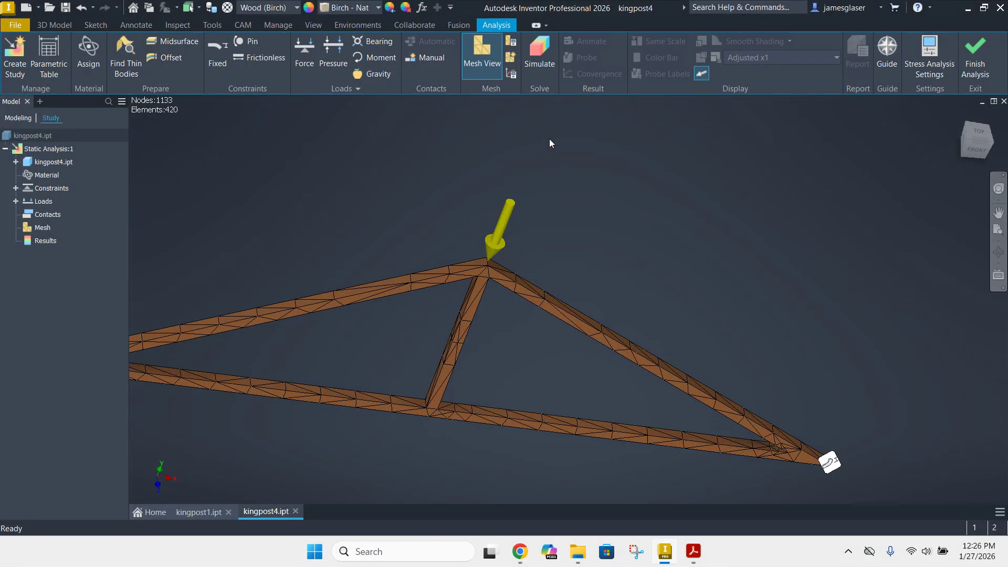
{"action": "left_click", "coordinate": [541, 50]}
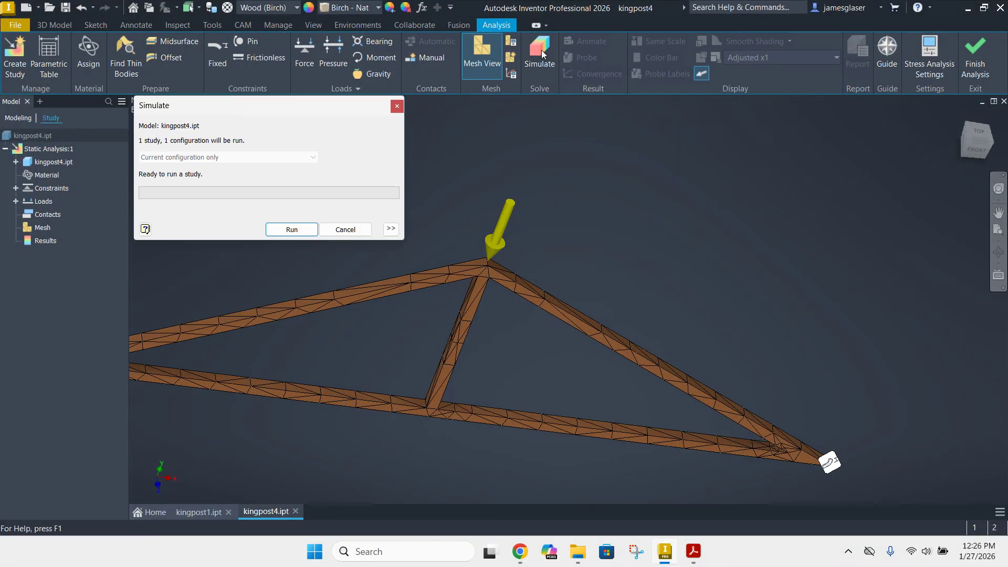
{"action": "left_click", "coordinate": [303, 231]}
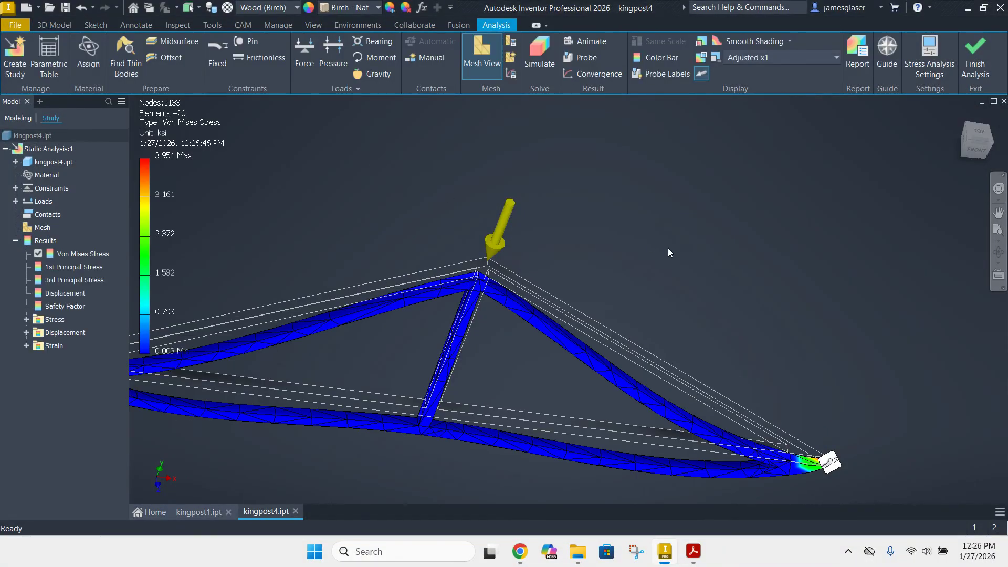
Examine the 1st principal stress, 3rd principal stress, displacement and safety factor results with the truss in front view
{"action": "middle_click_drag", "start_coordinate": [802, 357], "coordinate": [861, 353], "text": "shift"}
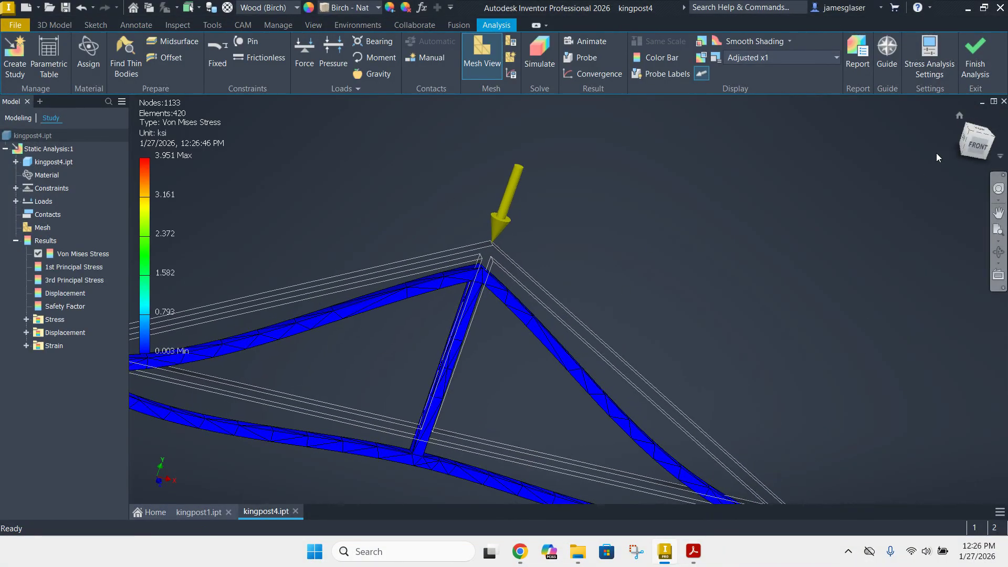
{"action": "left_click", "coordinate": [979, 144]}
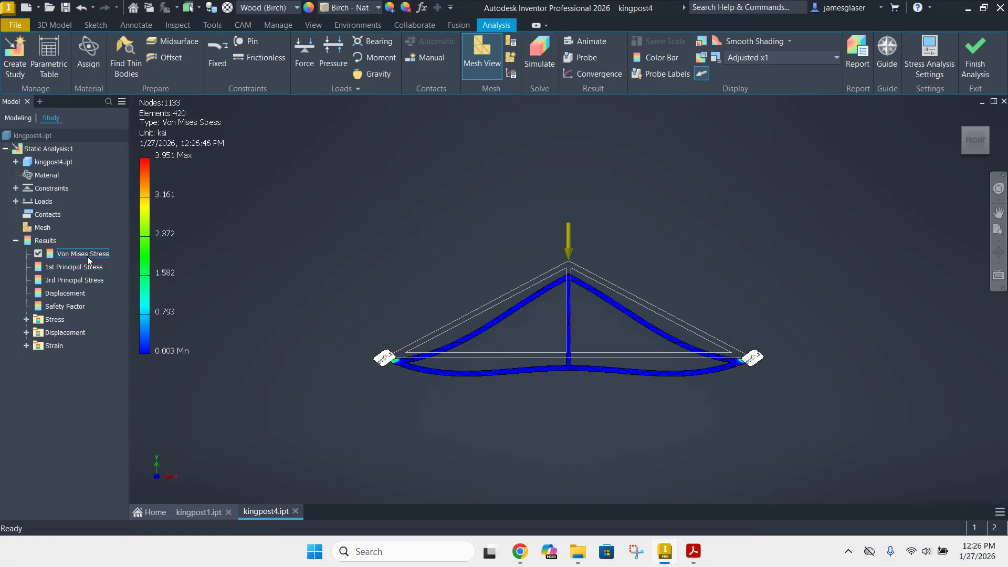
{"action": "left_click", "coordinate": [78, 266]}
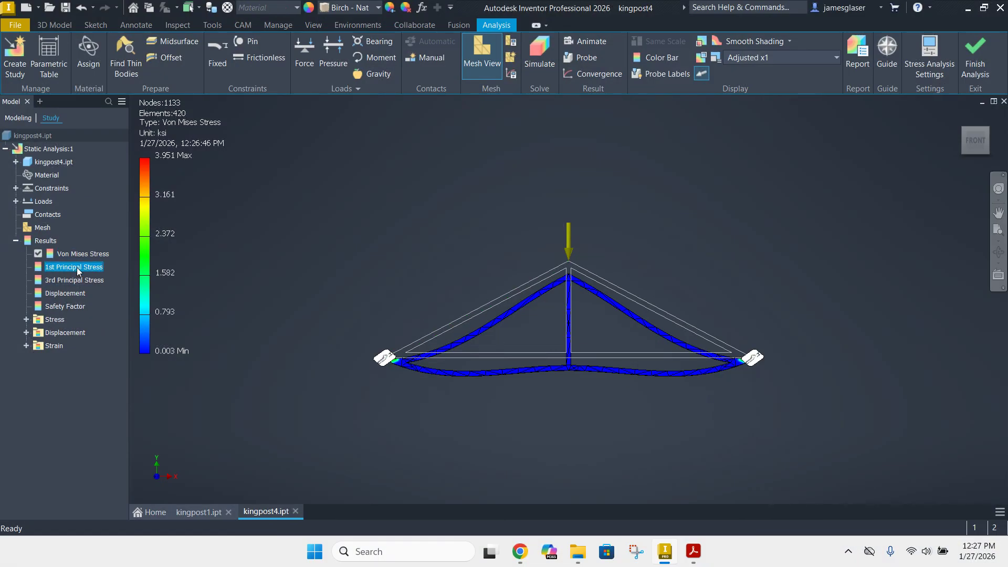
{"action": "double_click", "coordinate": [77, 267]}
{"action": "double_click", "coordinate": [77, 280]}
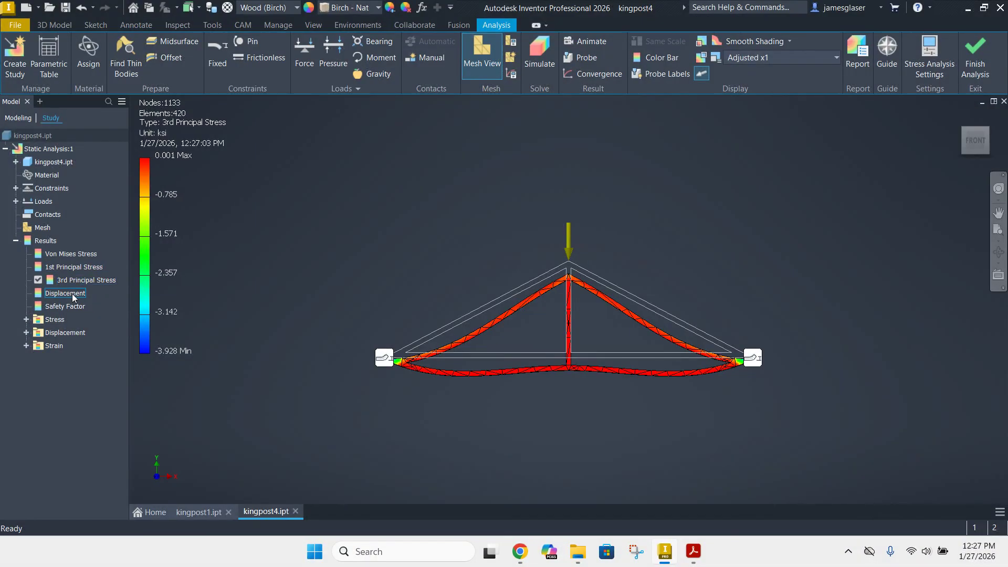
{"action": "double_click", "coordinate": [71, 293]}
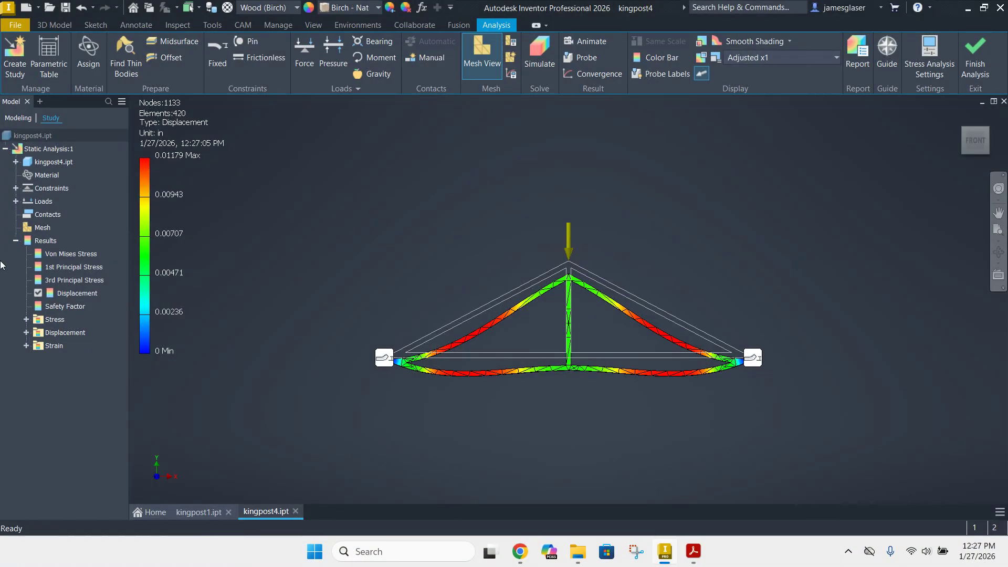
{"action": "double_click", "coordinate": [55, 308]}
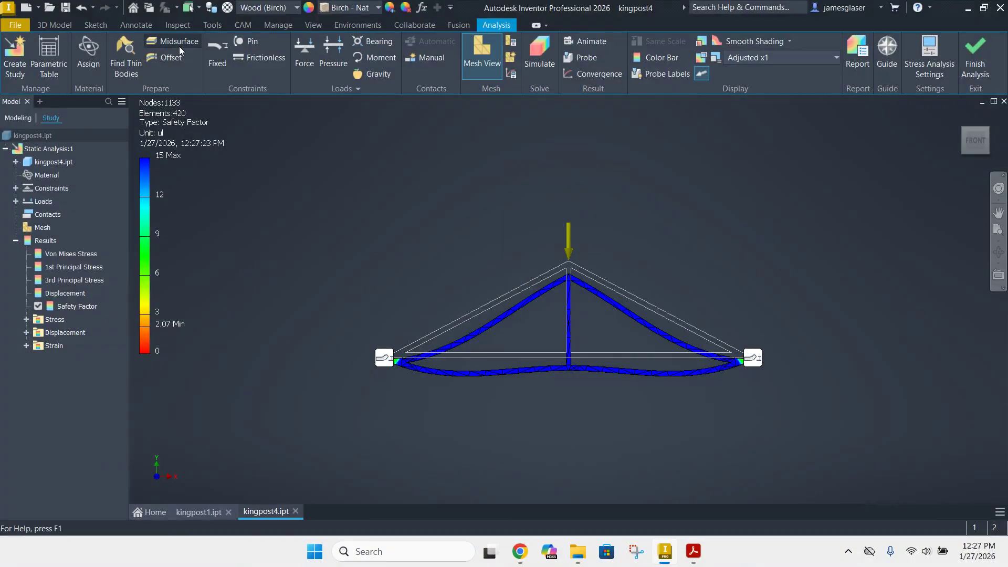
Save the part and finish the stress analysis to return to part modeling
{"action": "left_click", "coordinate": [63, 7]}
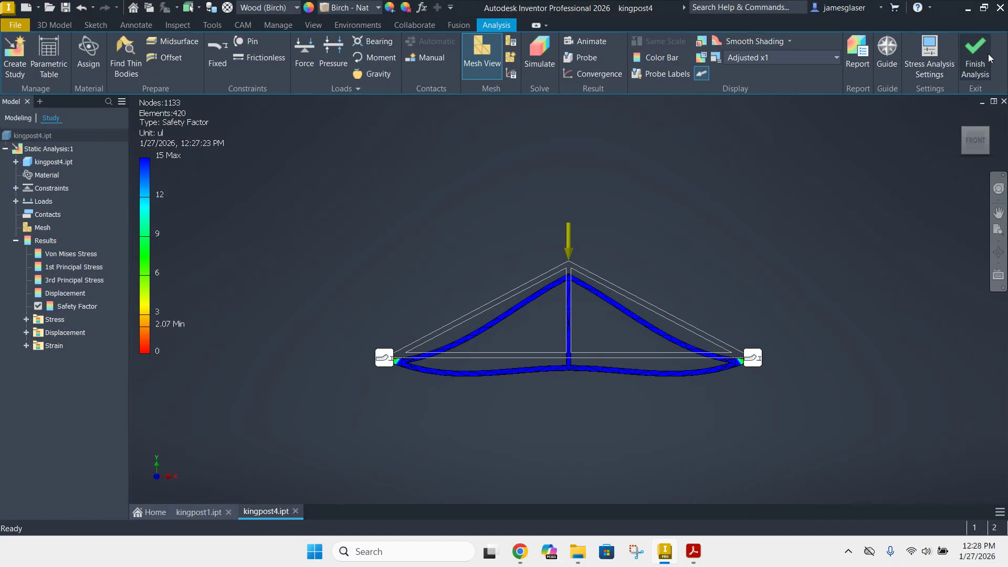
{"action": "left_click", "coordinate": [969, 56]}
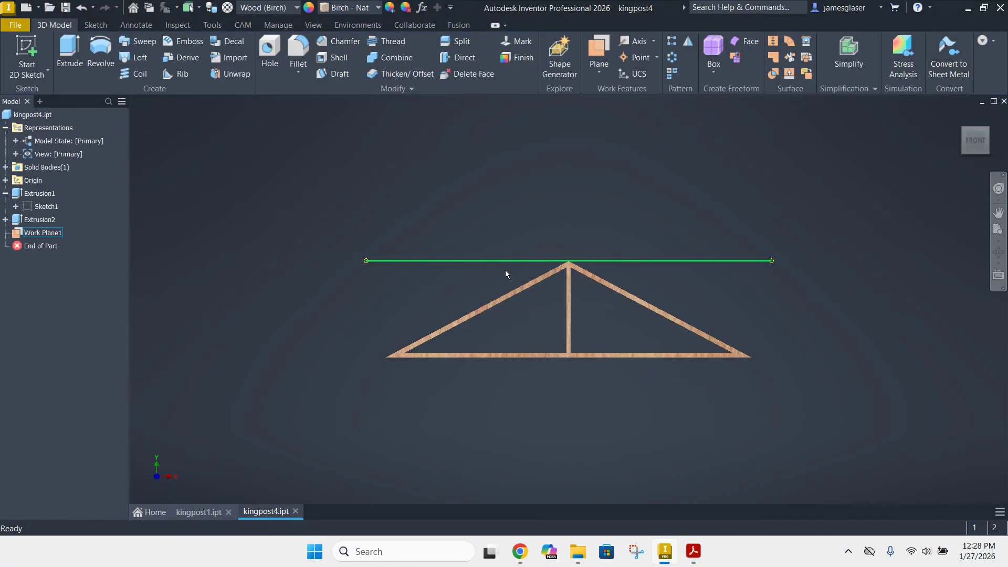